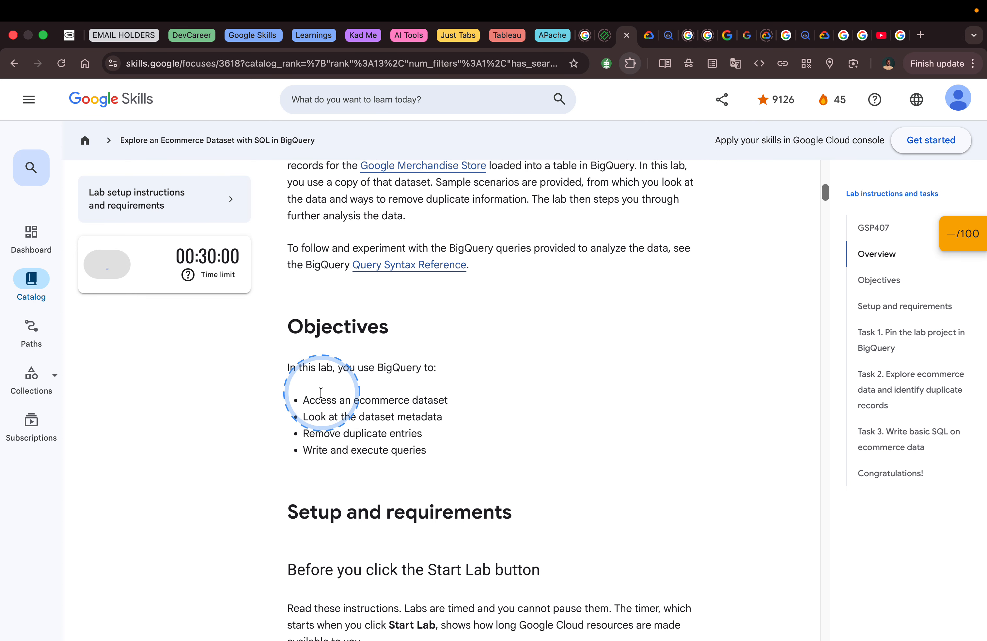
- Open the Google Cloud console from the lab page in an incognito window
{"action": "mouse_move", "coordinate": [267, 343]}
{"action": "left_mouse_down"}
{"action": "mouse_move", "coordinate": [501, 459]}
{"action": "mouse_move", "coordinate": [512, 484]}
{"action": "left_mouse_up"}
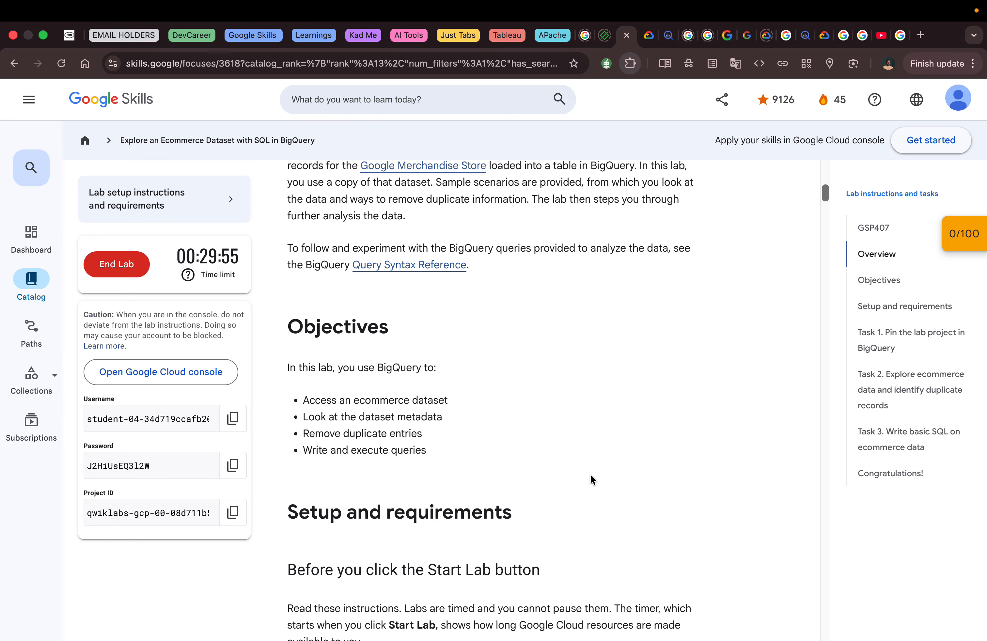
{"action": "right_click", "coordinate": [167, 371]}
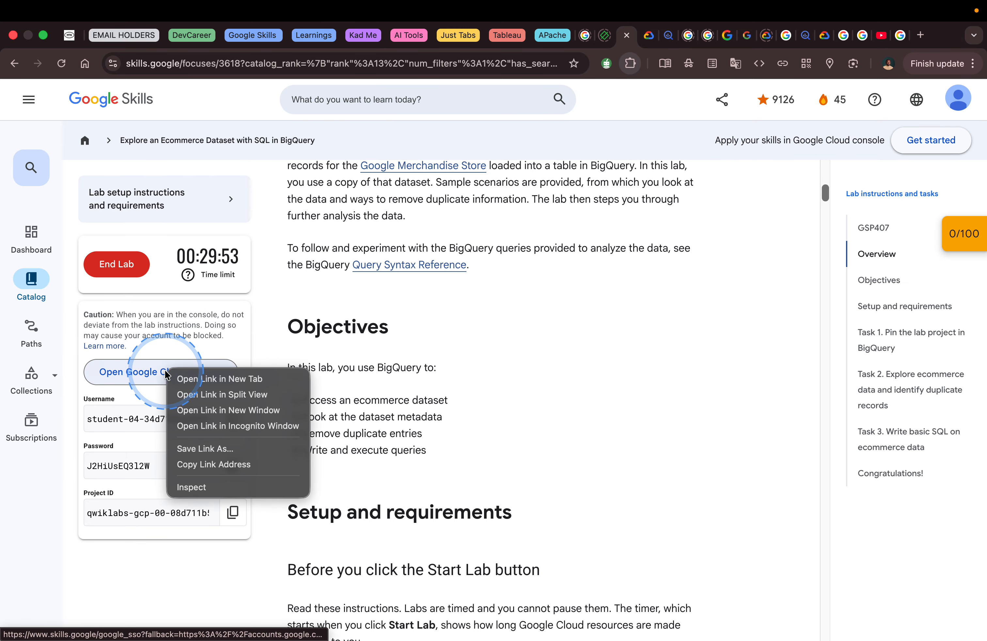
{"action": "left_click", "coordinate": [226, 426]}
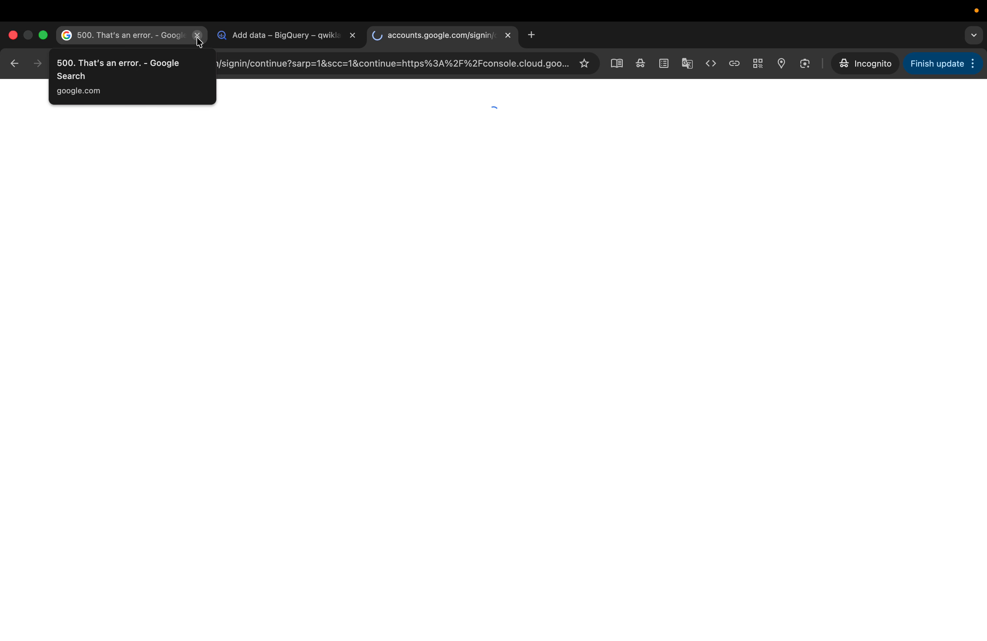
- Close the leftover 500 error search page and acknowledge the welcome notice for the new student account
{"action": "left_click", "coordinate": [197, 35]}
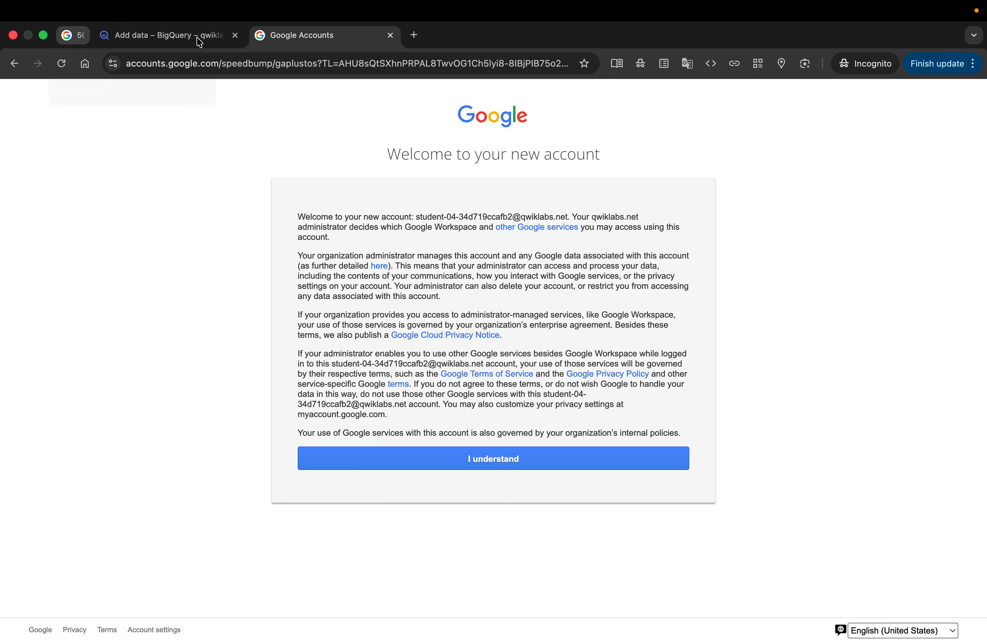
{"action": "left_click", "coordinate": [197, 35]}
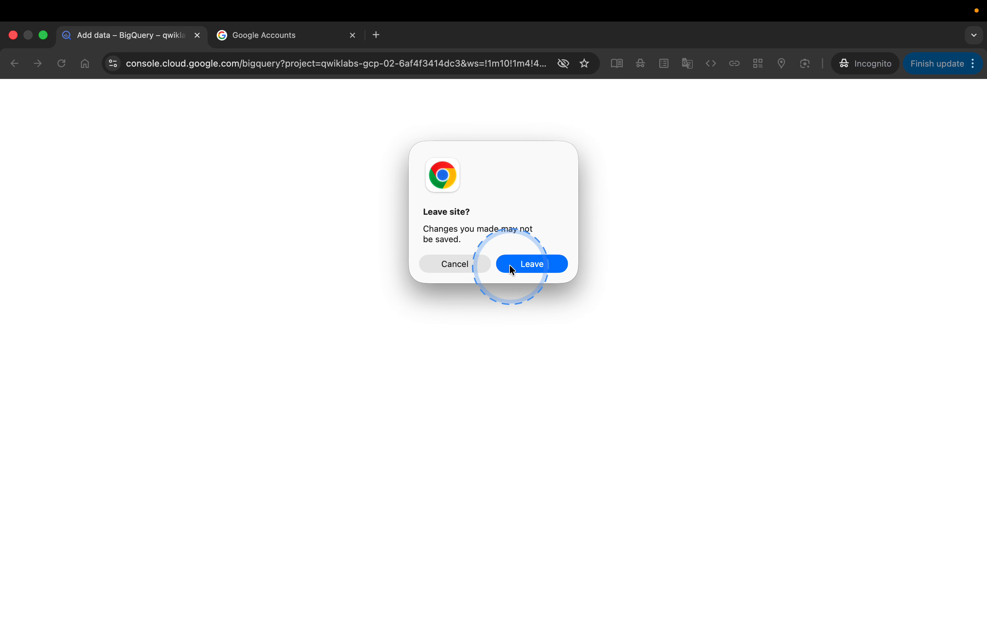
{"action": "left_click", "coordinate": [464, 262]}
{"action": "left_click", "coordinate": [273, 46]}
{"action": "left_click", "coordinate": [539, 457]}
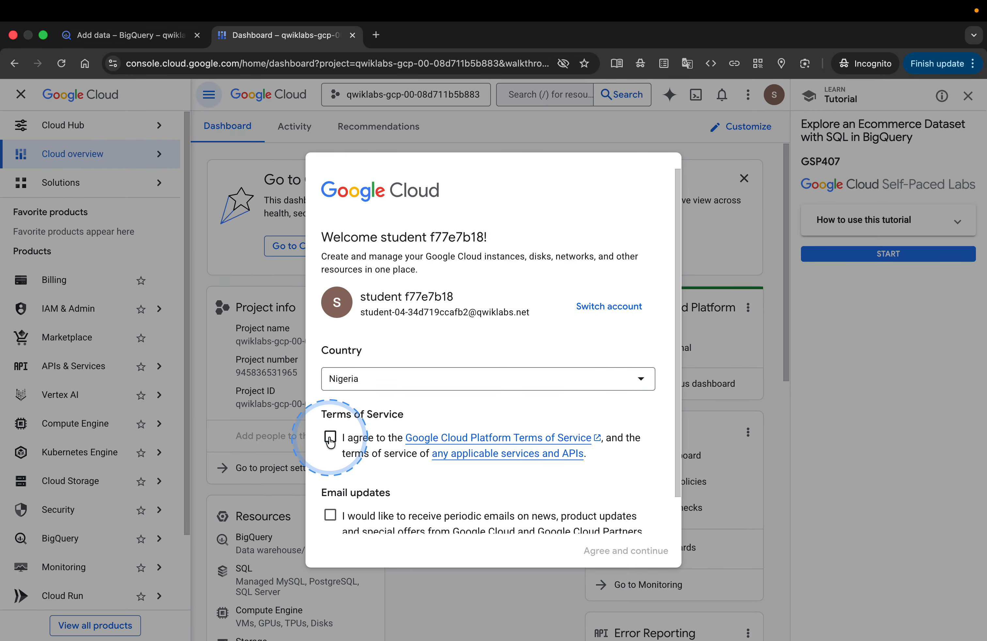
- Agree to the Google Cloud Terms of Service with email updates, and dismiss the lab tutorial
{"action": "left_click", "coordinate": [330, 515]}
{"action": "left_click", "coordinate": [604, 560]}
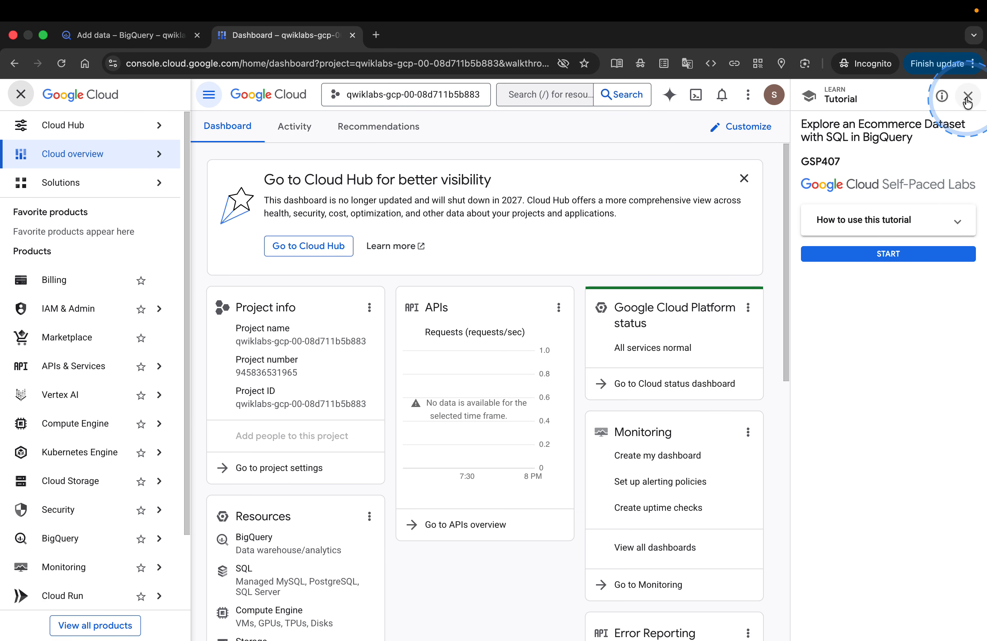
{"action": "left_click", "coordinate": [967, 102]}
{"action": "left_click", "coordinate": [954, 388]}
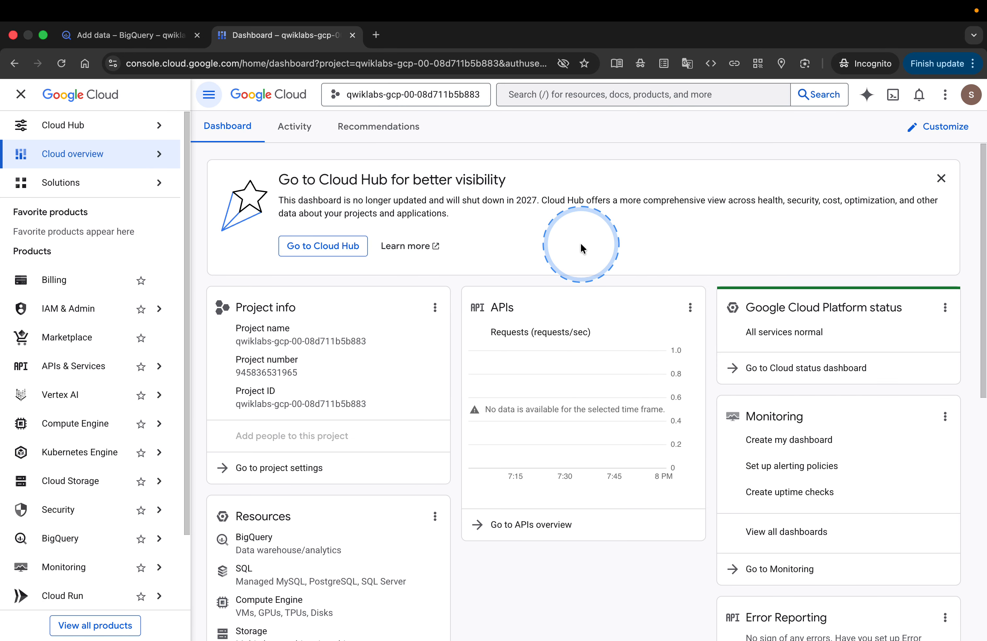
- Return to the lab instructions and copy the project name data-to-insights from Task 1
{"action": "key", "text": "ctrl+Left"}
{"action": "key", "text": "ctrl+Right"}
{"action": "key", "text": "ctrl+Right"}
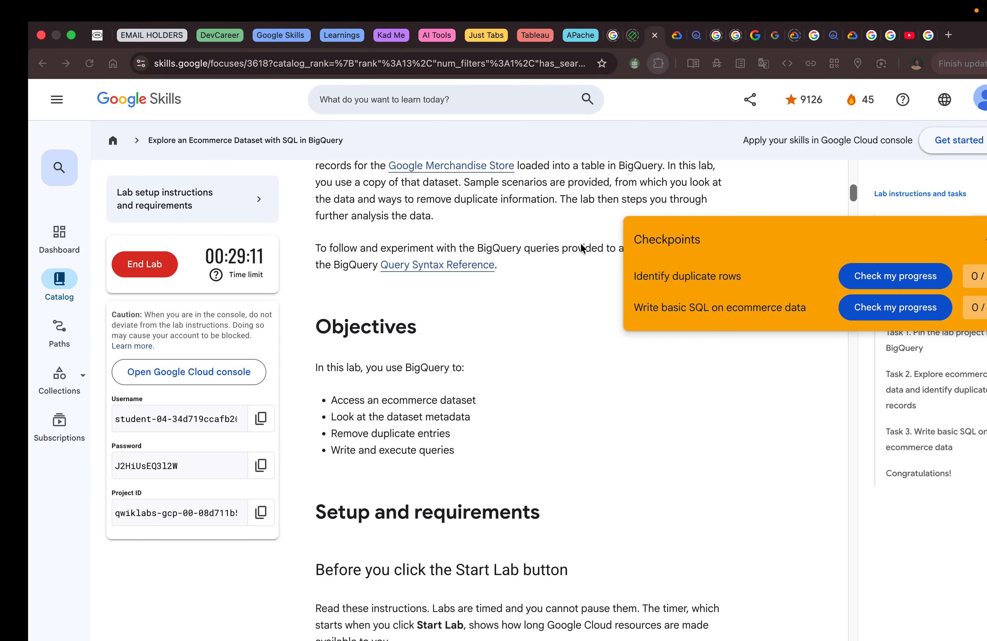
{"action": "left_click", "coordinate": [965, 241]}
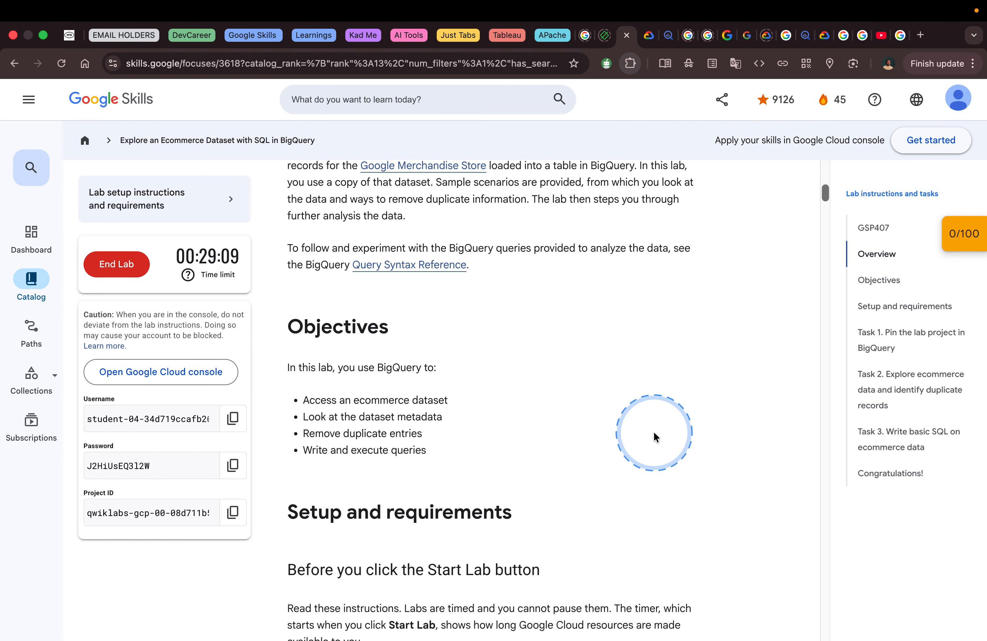
{"action": "scroll", "coordinate": [653, 432], "scroll_direction": "down", "scroll_amount": 15}
{"action": "scroll", "coordinate": [653, 431], "scroll_direction": "down", "scroll_amount": 20}
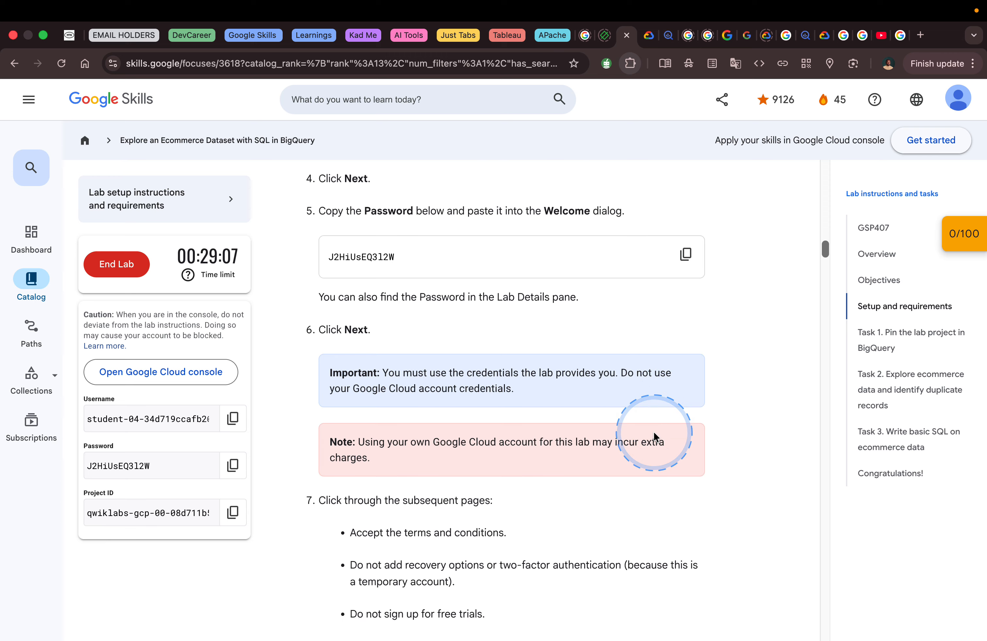
{"action": "scroll", "coordinate": [654, 433], "scroll_direction": "down", "scroll_amount": 5}
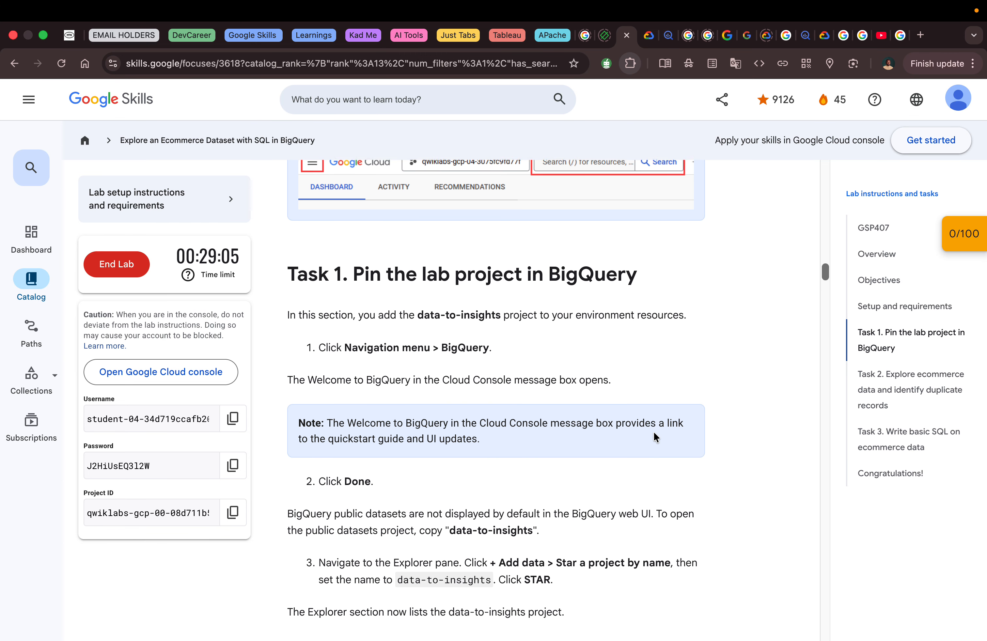
{"action": "left_click", "coordinate": [497, 408]}
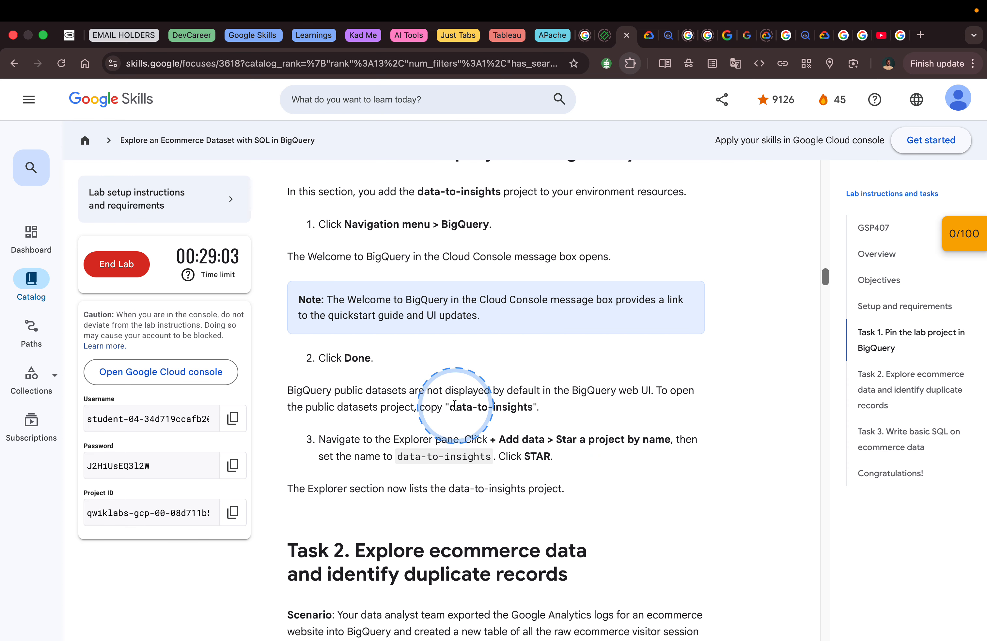
{"action": "left_click_drag", "start_coordinate": [451, 406], "coordinate": [508, 418]}
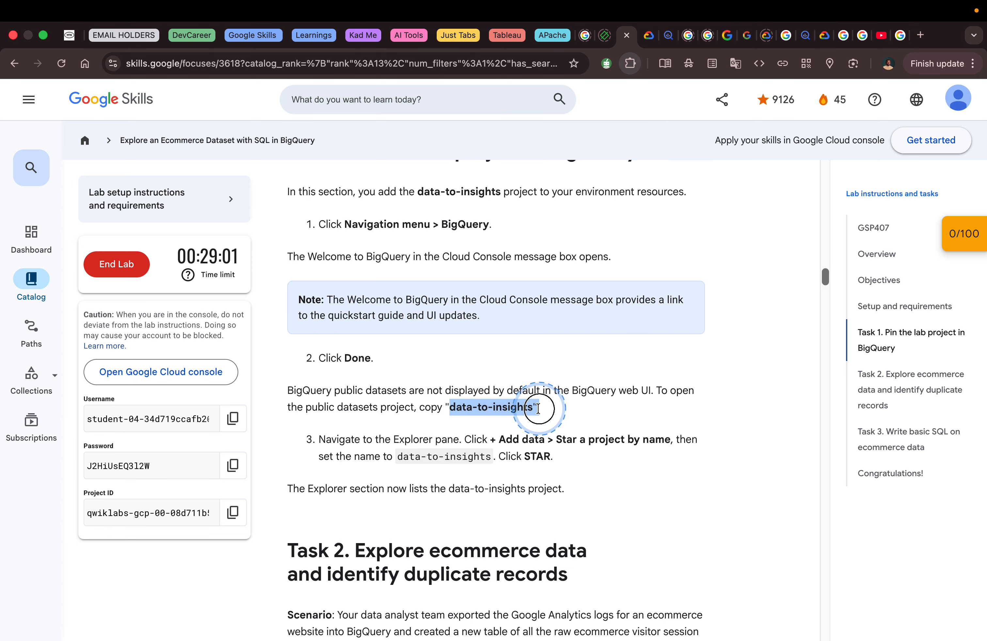
{"action": "right_click", "coordinate": [516, 418]}
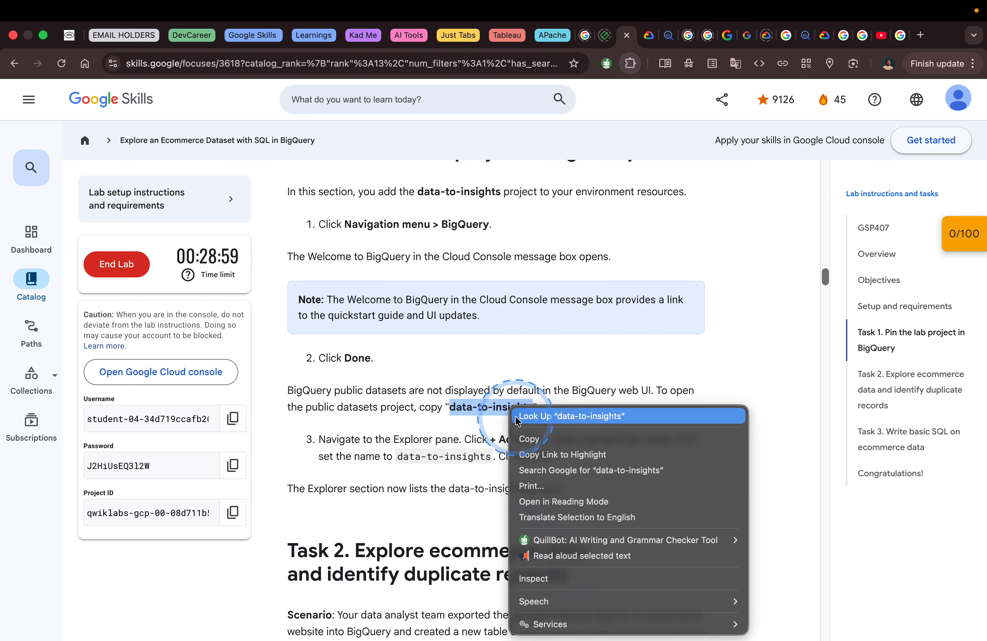
{"action": "left_click", "coordinate": [528, 437]}
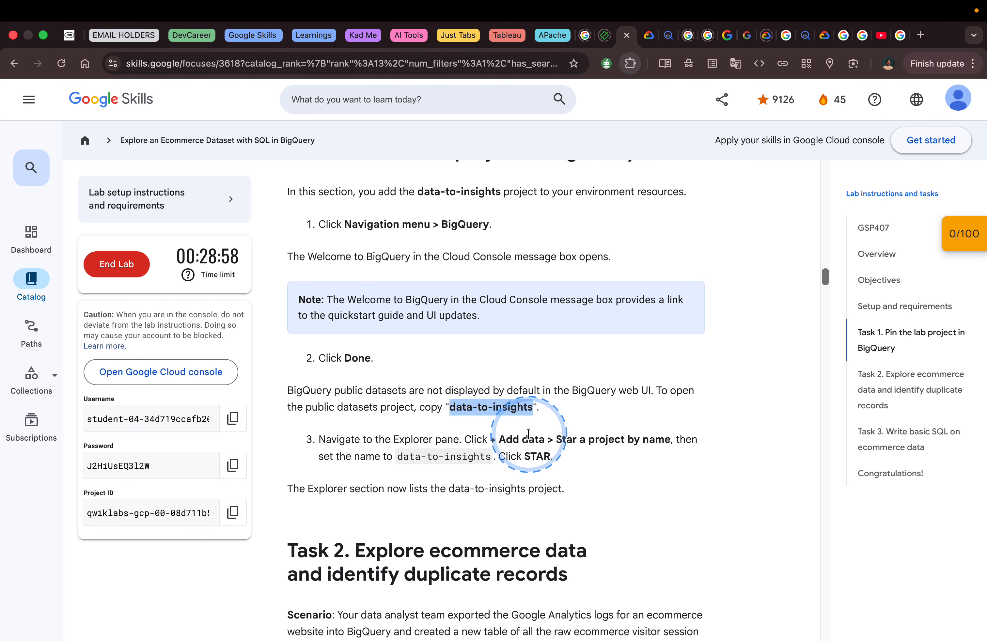
{"action": "left_click", "coordinate": [547, 423]}
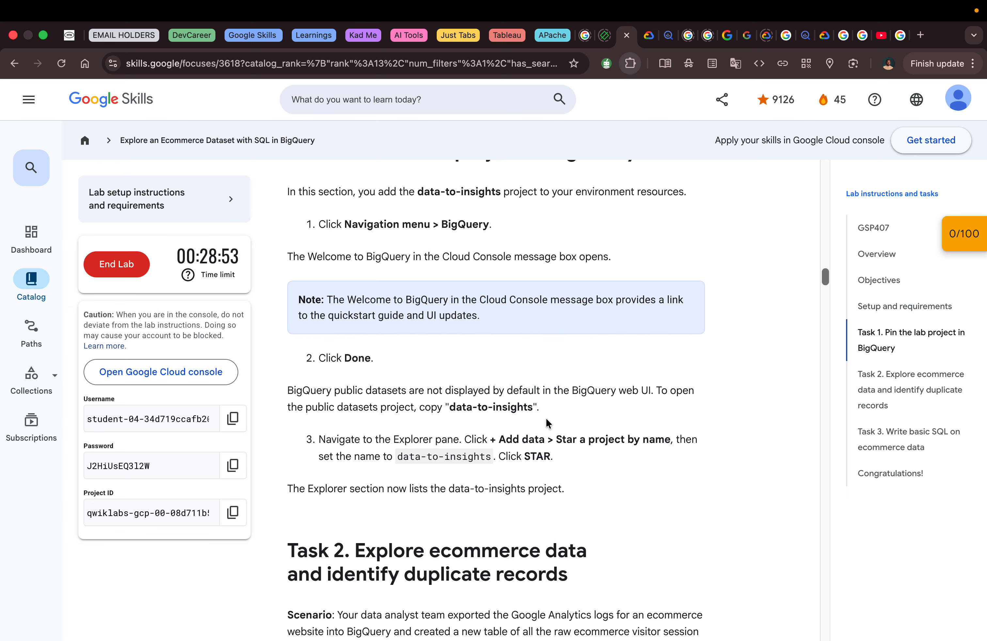
- Switch to the Google Cloud console, open BigQuery and dismiss its welcome message
{"action": "key", "text": "ctrl+Left"}
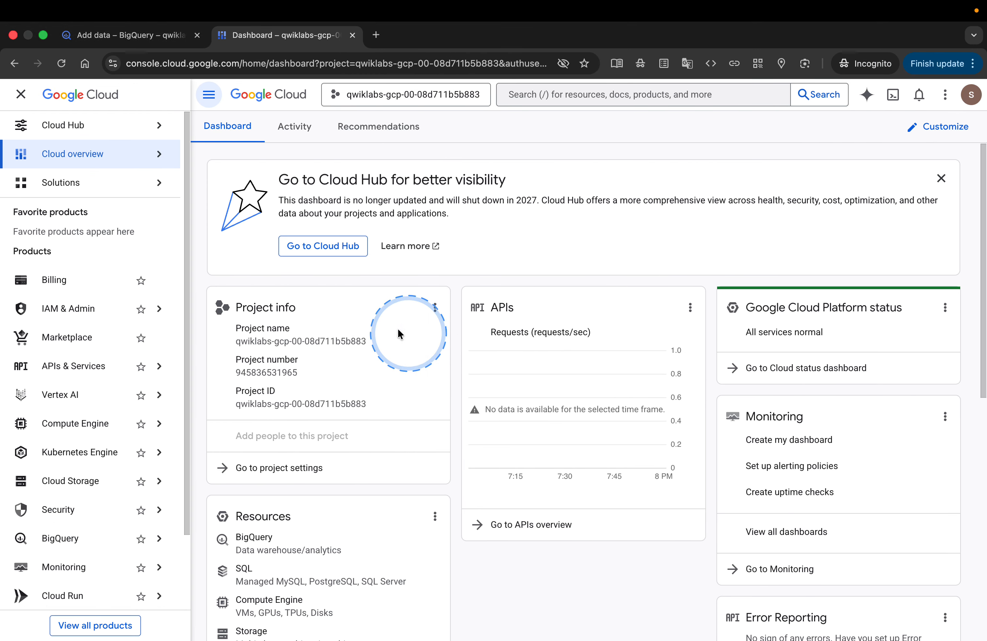
{"action": "mouse_move", "coordinate": [111, 465]}
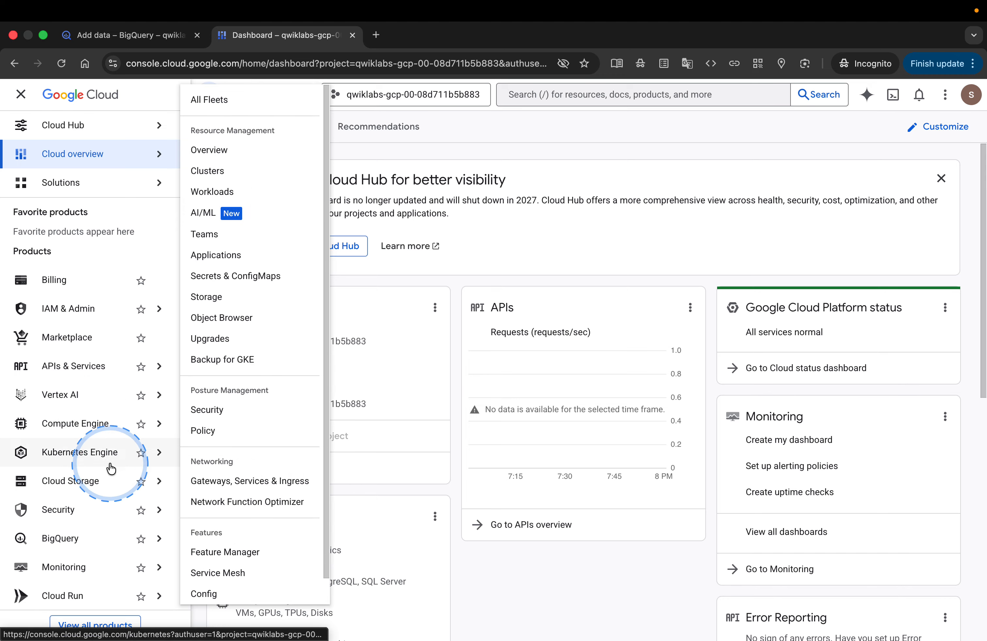
{"action": "left_click", "coordinate": [96, 544]}
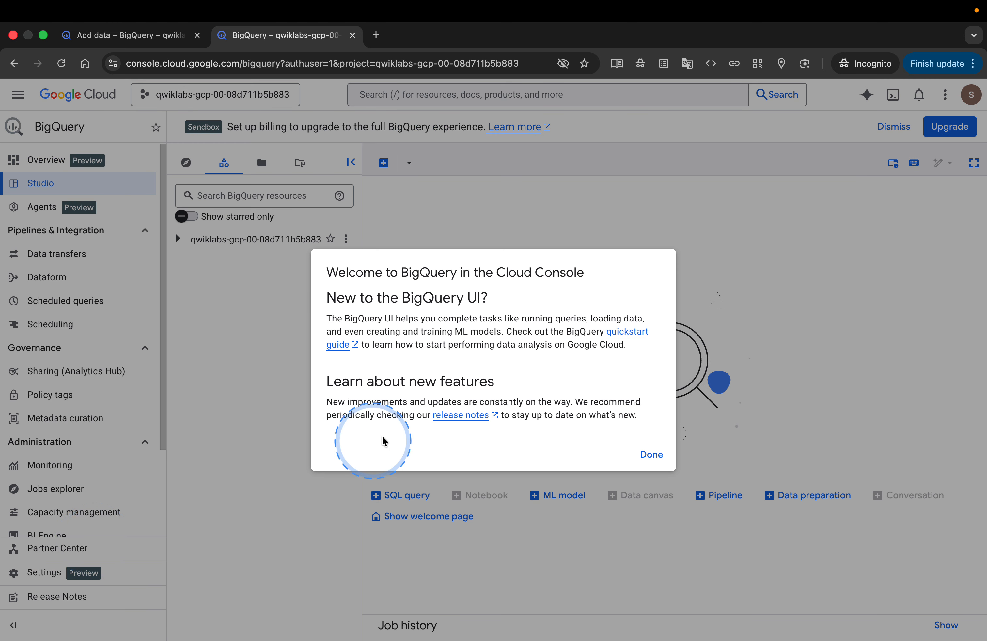
{"action": "left_click", "coordinate": [652, 454]}
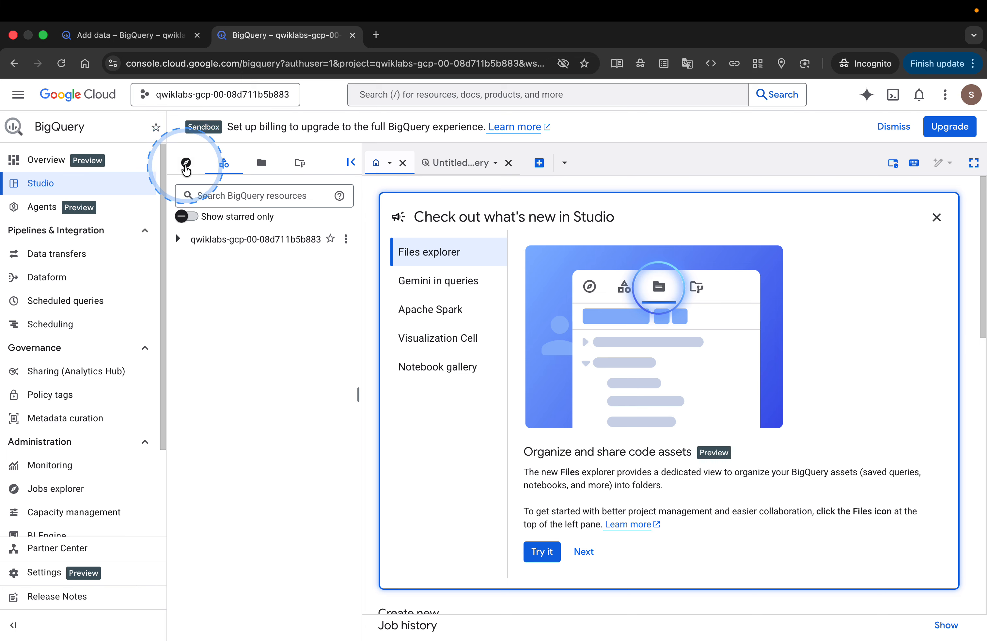
- Star the project data-to-insights by name as a BigQuery data source and return to the Studio
{"action": "left_click", "coordinate": [187, 163]}
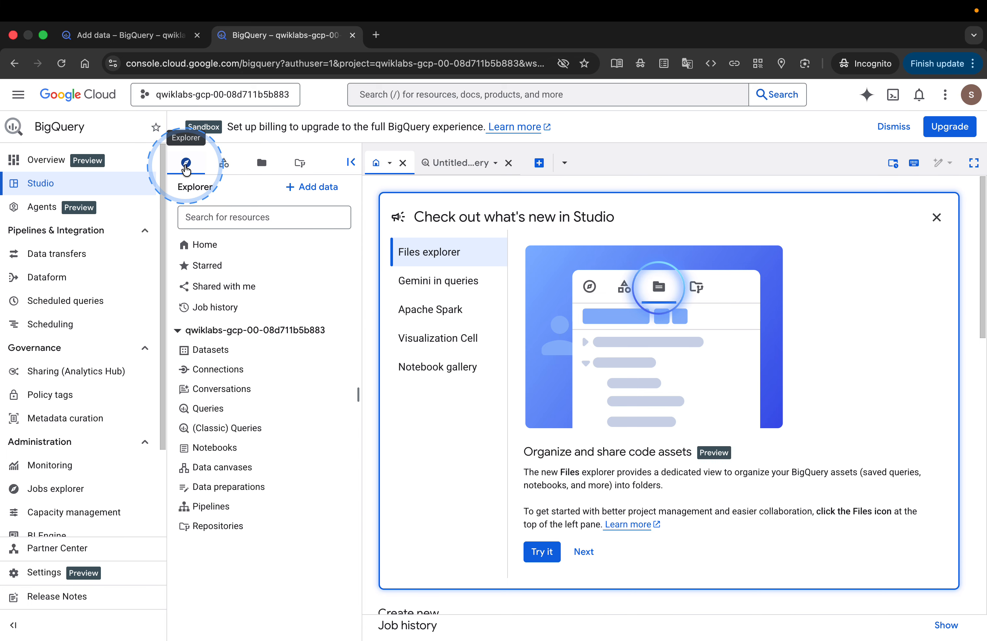
{"action": "left_click", "coordinate": [324, 196]}
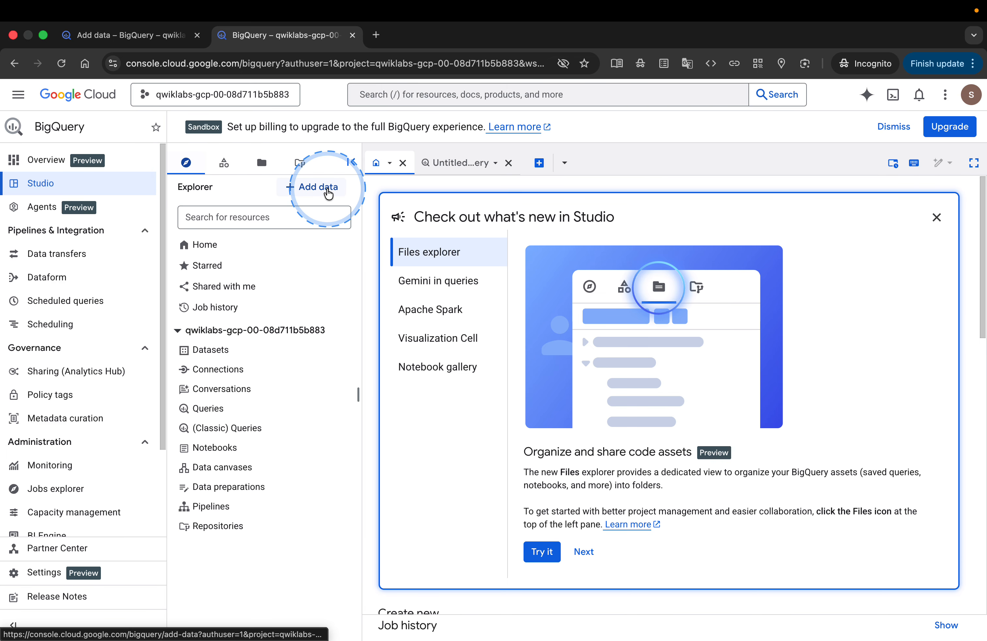
{"action": "left_click", "coordinate": [329, 194]}
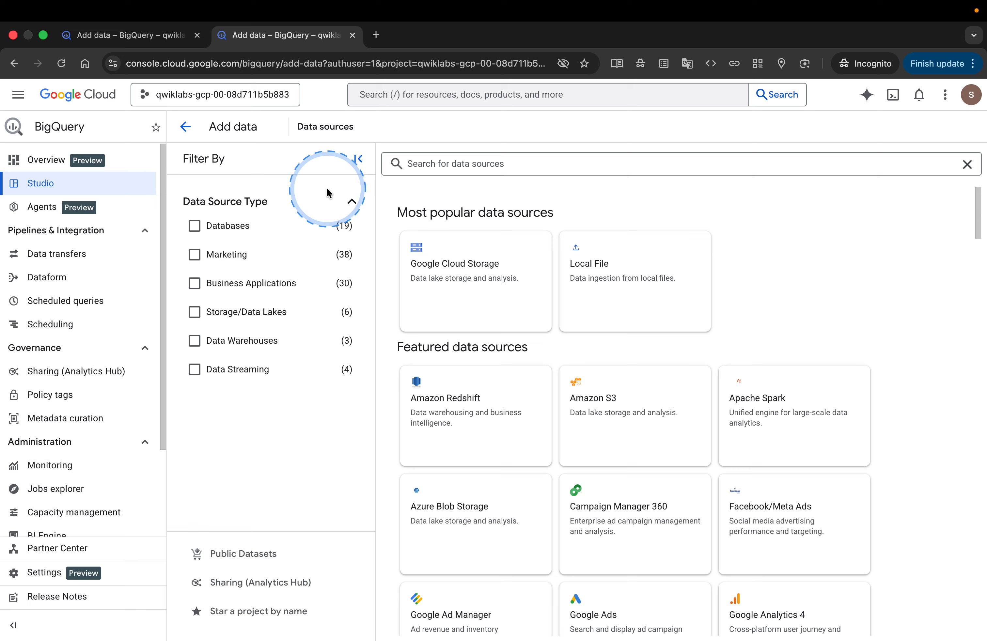
{"action": "left_click", "coordinate": [267, 612]}
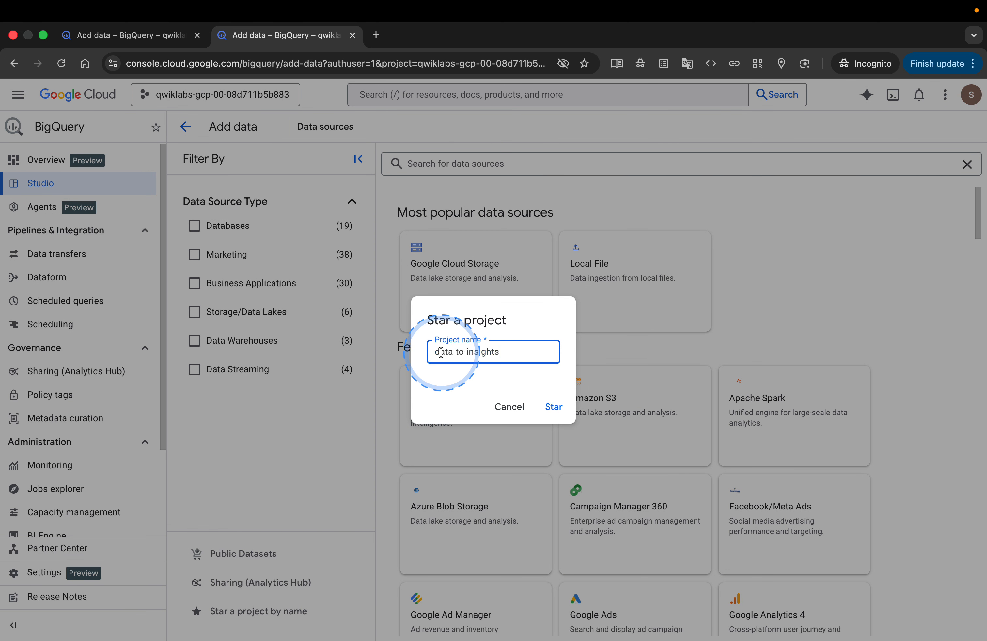
{"action": "left_click", "coordinate": [553, 406]}
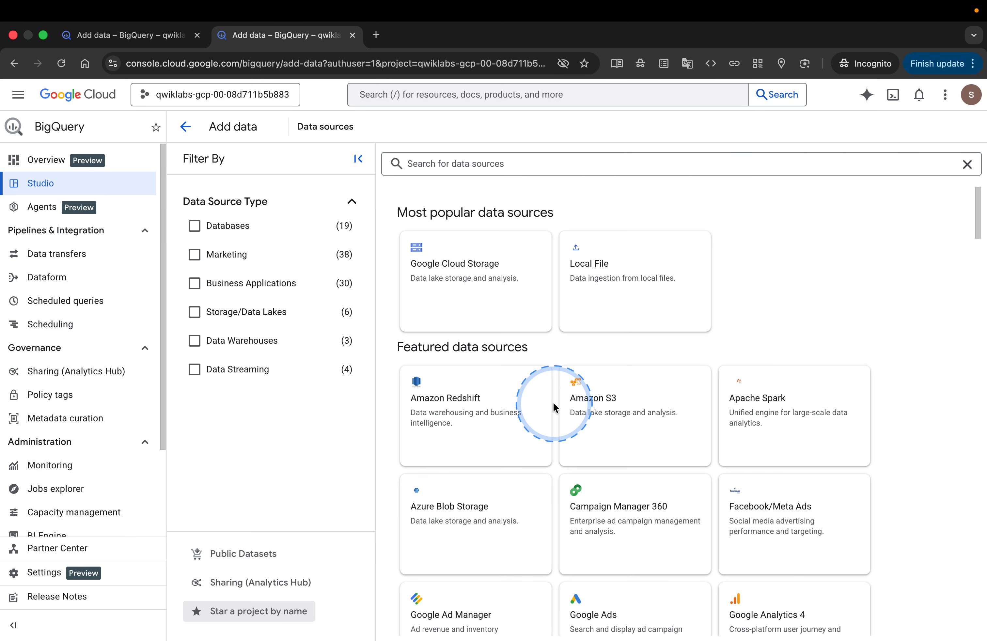
{"action": "left_click", "coordinate": [191, 129]}
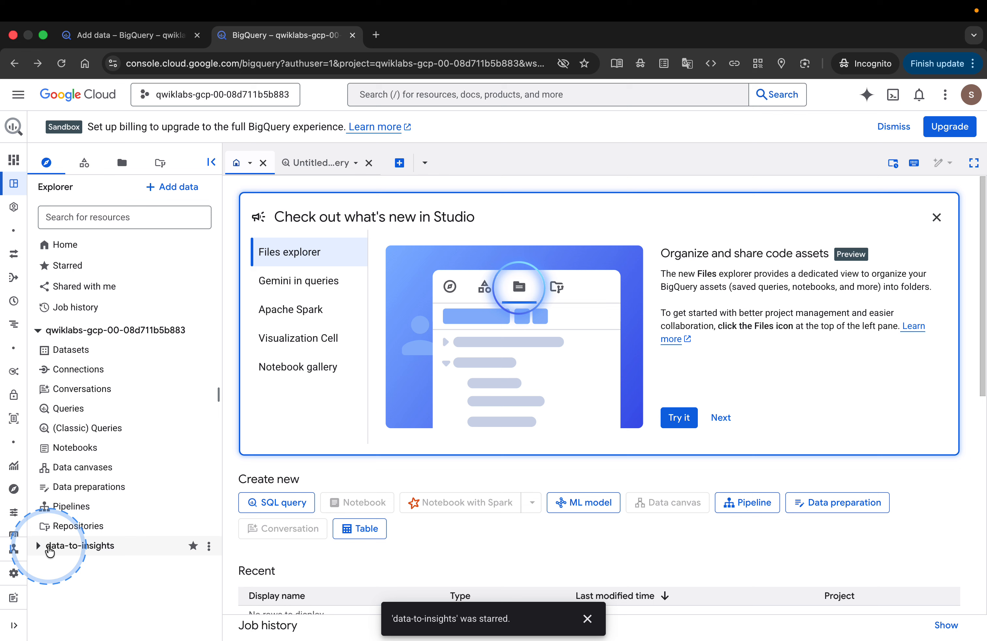
- Expand the data-to-insights project in the Explorer and list its datasets
{"action": "left_click", "coordinate": [40, 547]}
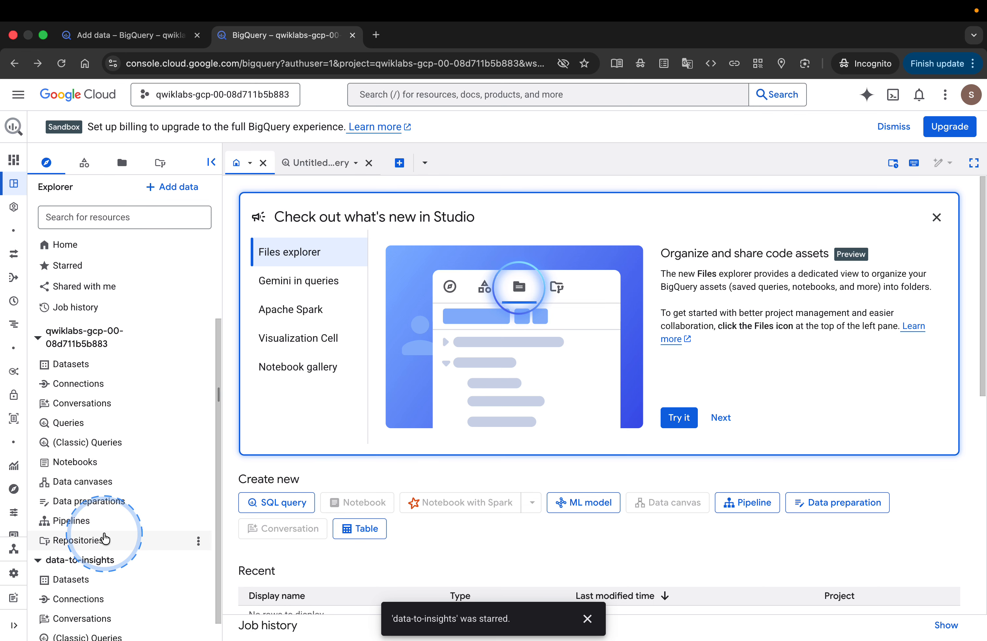
{"action": "left_click", "coordinate": [100, 364]}
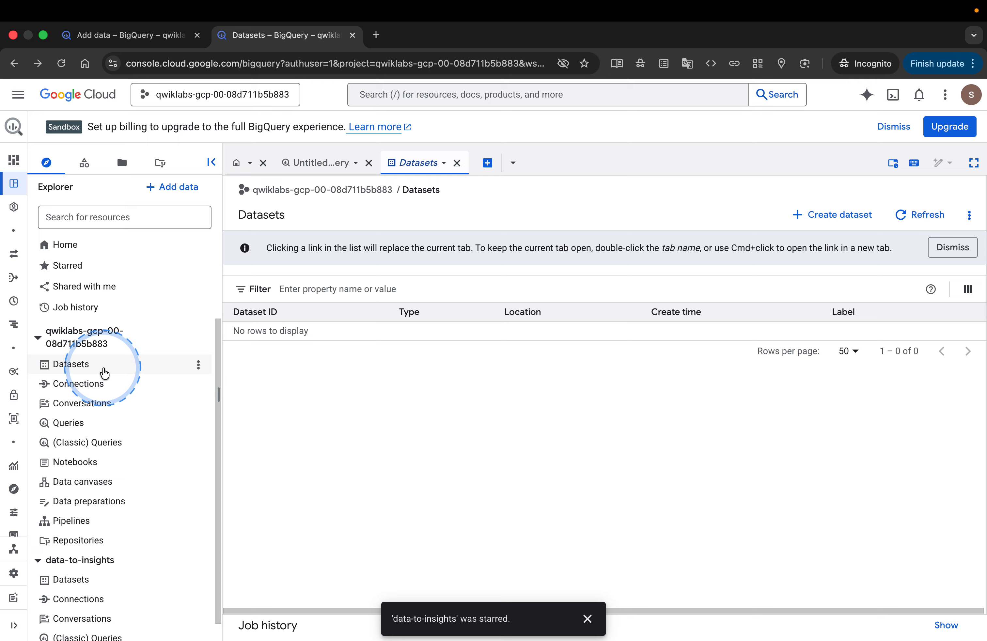
{"action": "scroll", "coordinate": [127, 369], "scroll_direction": "down", "scroll_amount": 1}
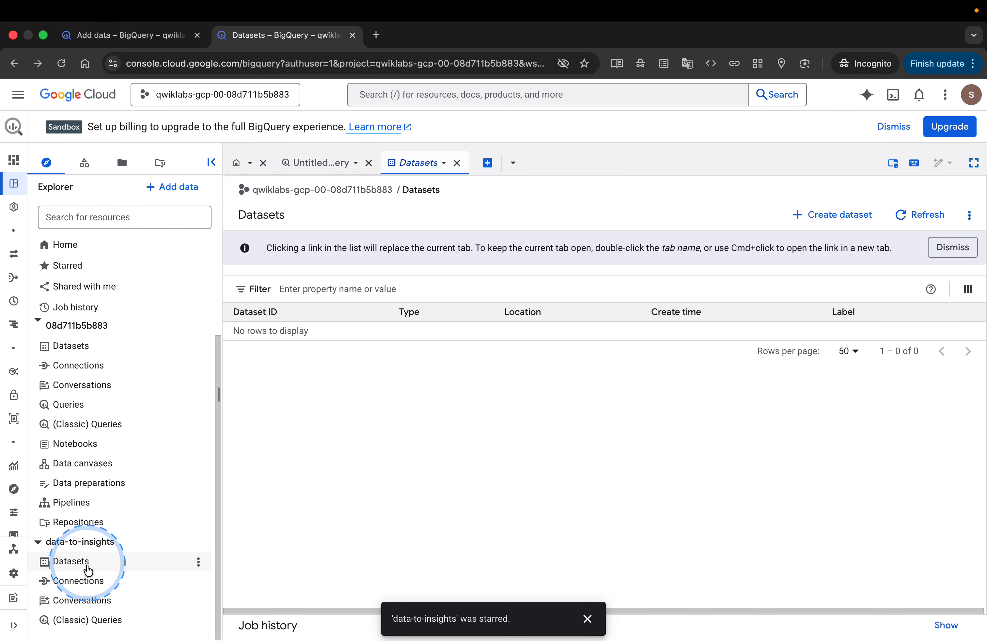
{"action": "left_click", "coordinate": [73, 562]}
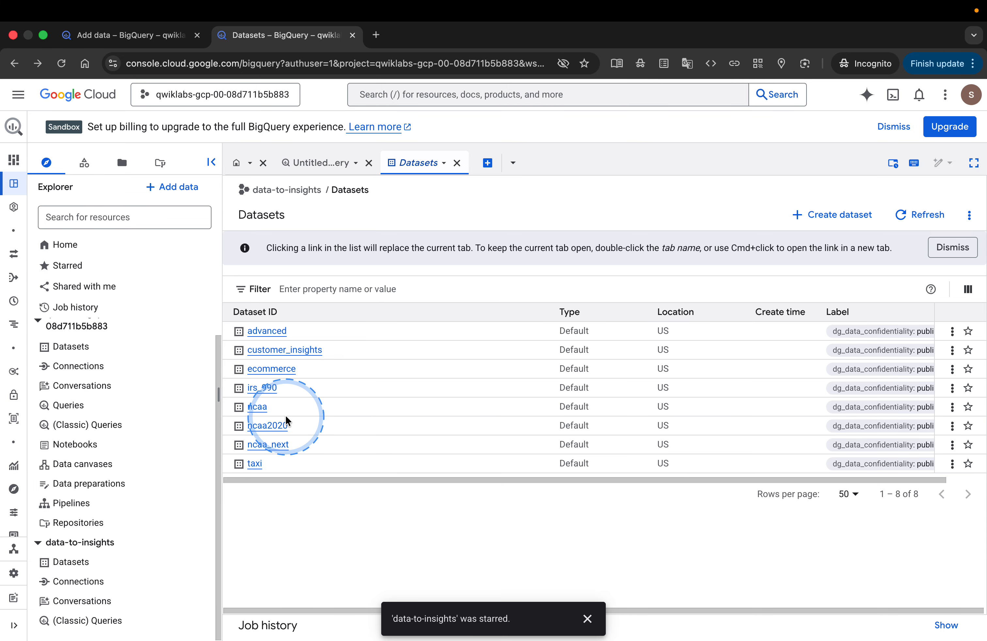
- Return to the lab page and read the Task 2 instructions for exploring the all_sessions_raw table
{"action": "key", "text": "ctrl+Right"}
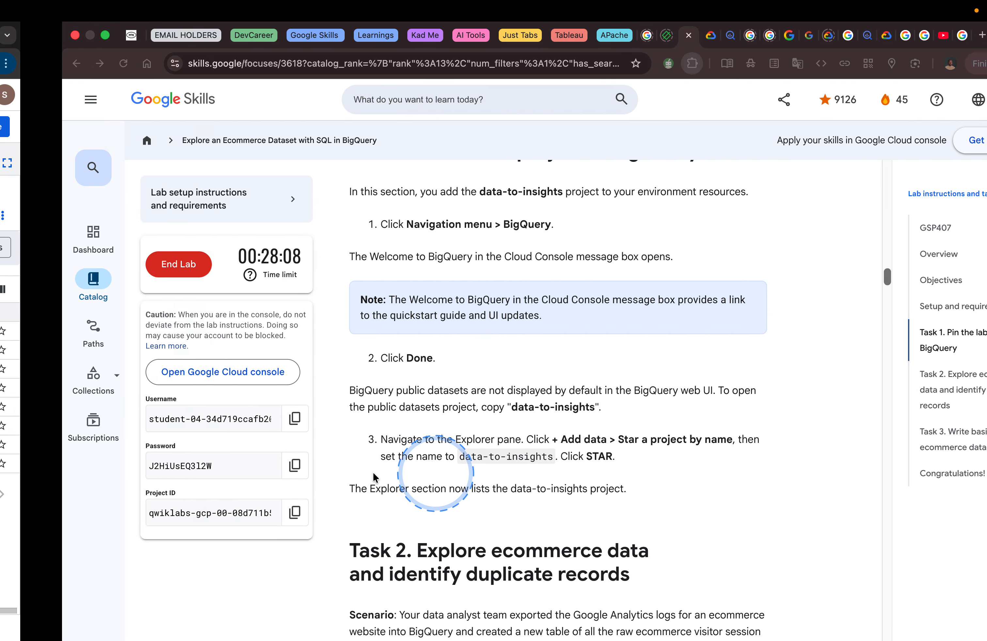
{"action": "scroll", "coordinate": [568, 427], "scroll_direction": "down", "scroll_amount": 6}
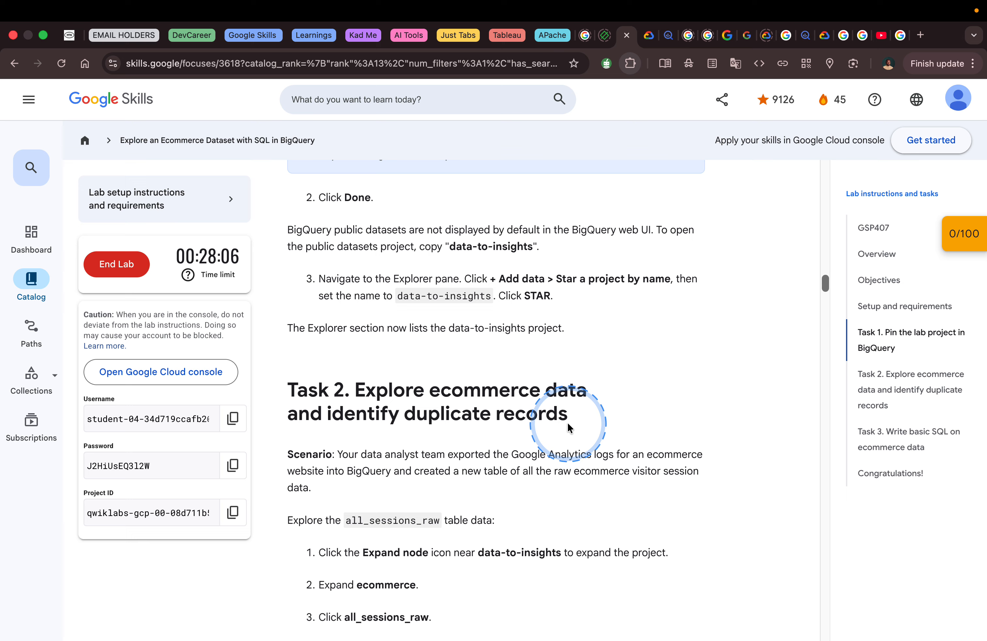
{"action": "scroll", "coordinate": [568, 427], "scroll_direction": "down", "scroll_amount": 2}
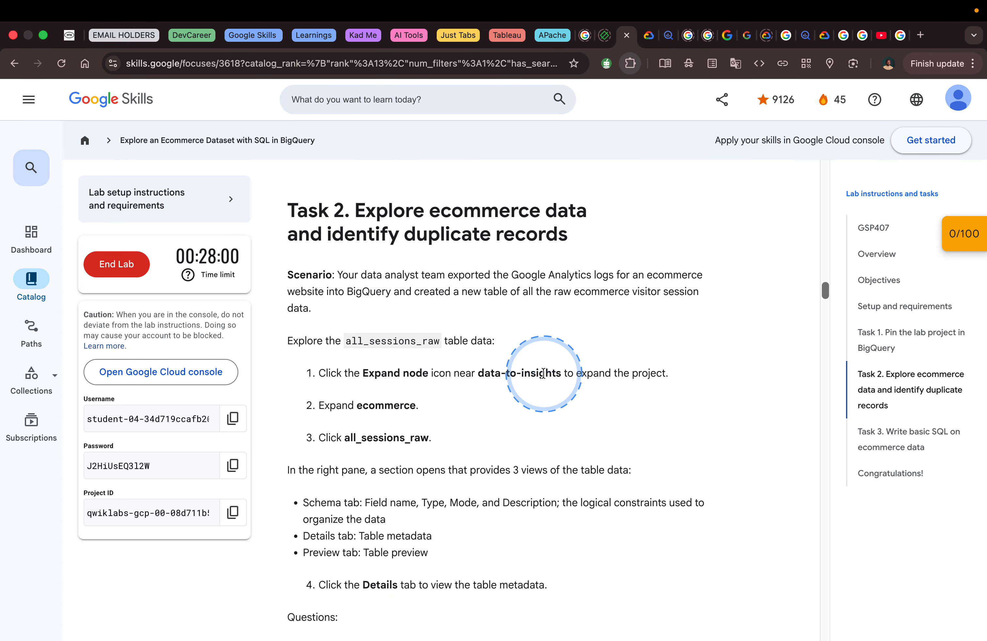
{"action": "scroll", "coordinate": [503, 345], "scroll_direction": "down", "scroll_amount": 2}
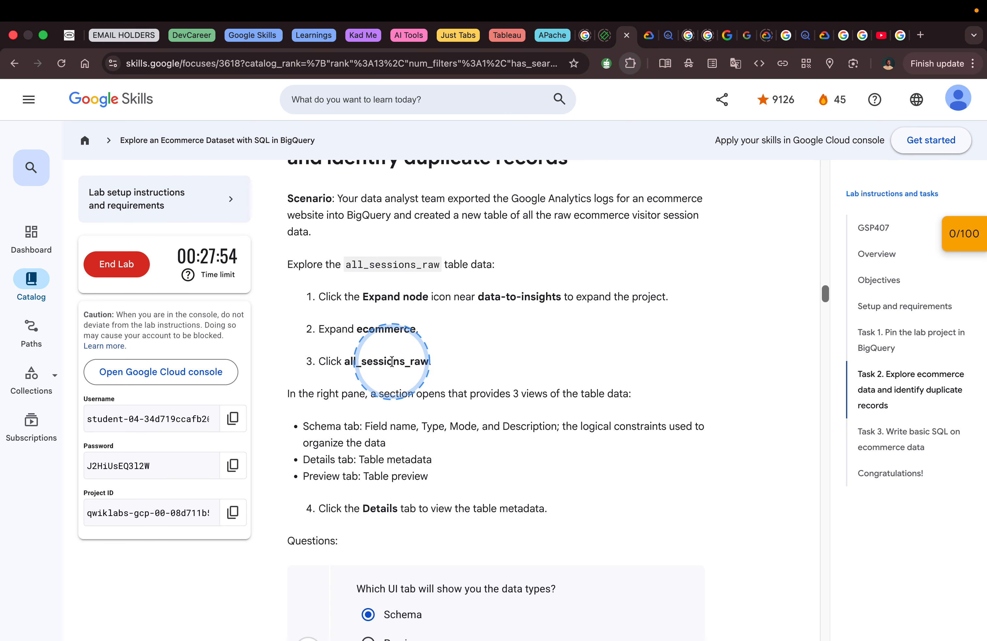
- Switch to the BigQuery console, open the all_sessions_raw table in the ecommerce dataset and look through its schema
{"action": "key", "text": "ctrl+Left"}
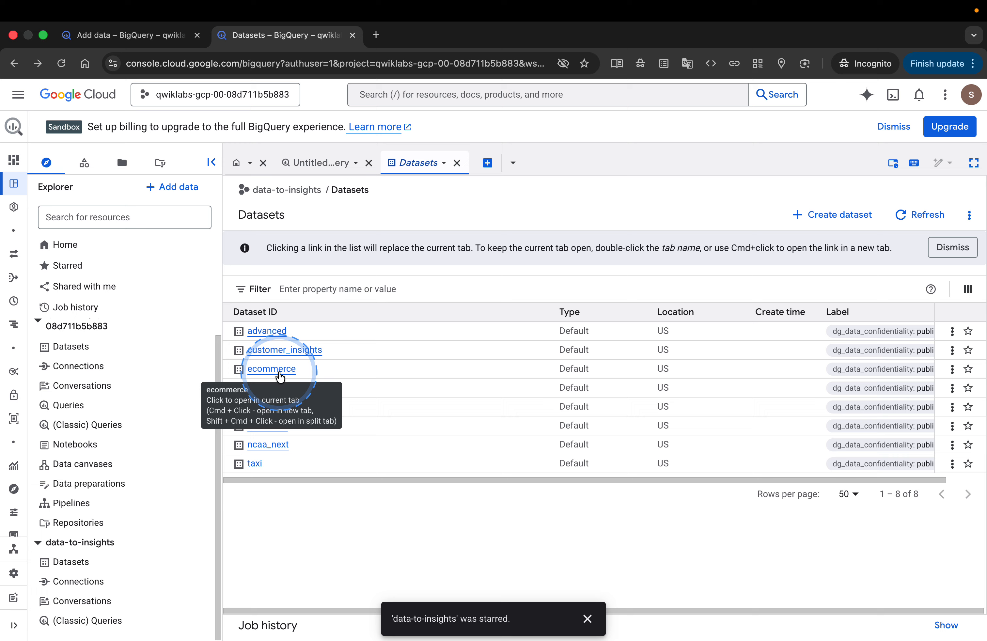
{"action": "left_click", "coordinate": [271, 369]}
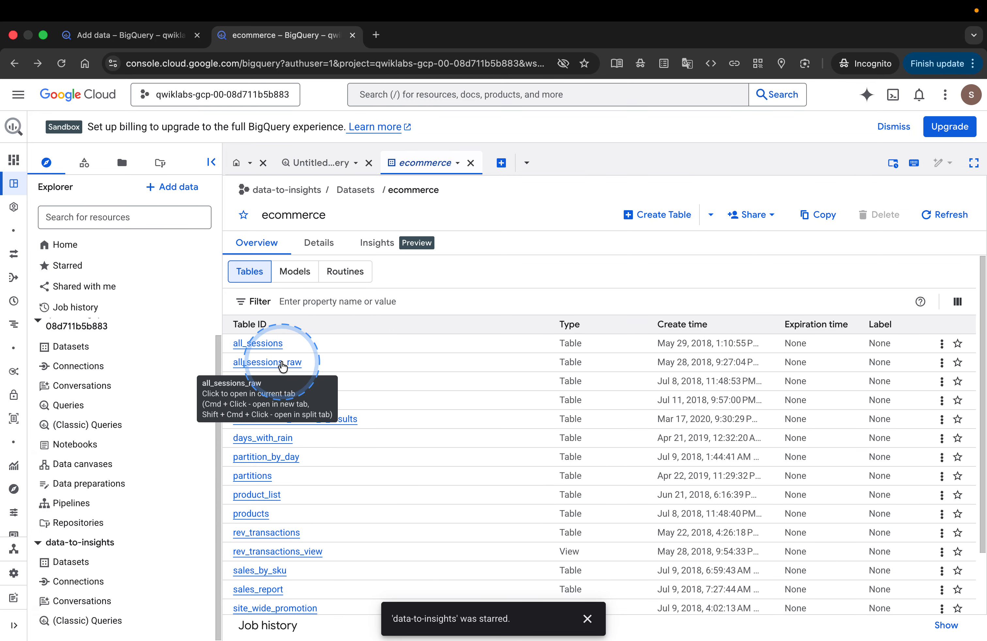
{"action": "left_click", "coordinate": [283, 366]}
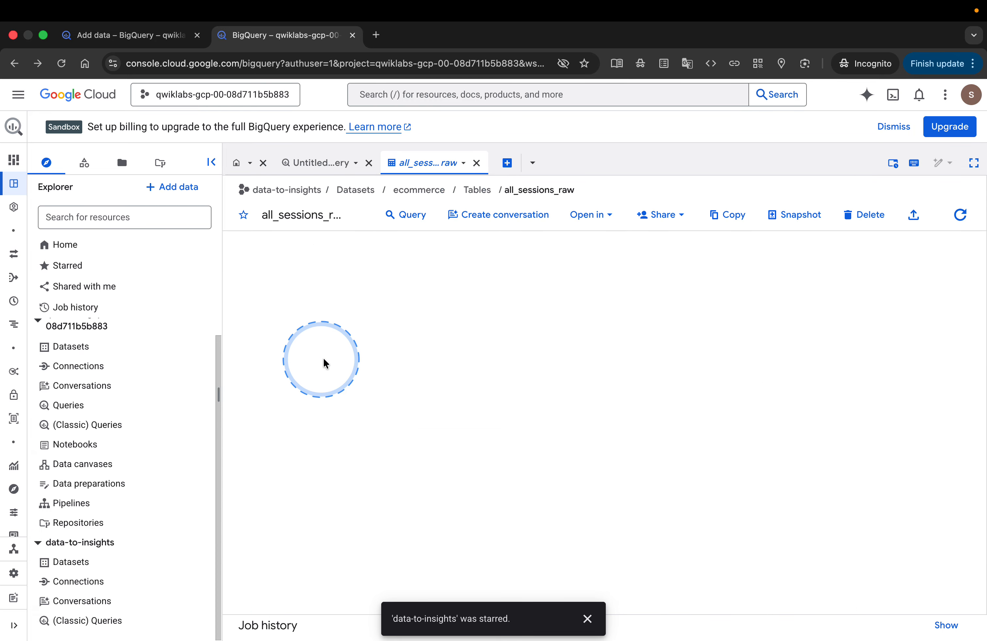
{"action": "scroll", "coordinate": [412, 411], "scroll_direction": "down", "scroll_amount": 2}
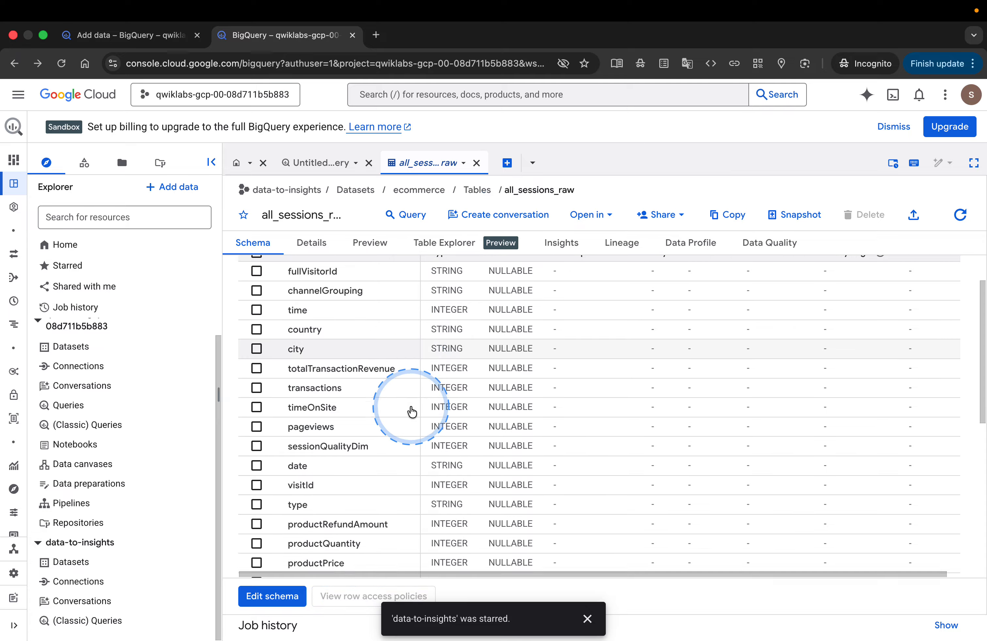
{"action": "scroll", "coordinate": [411, 412], "scroll_direction": "up", "scroll_amount": 2}
- Return to the lab page and compare its description of the three table views with the table in BigQuery
{"action": "key", "text": "ctrl+Right"}
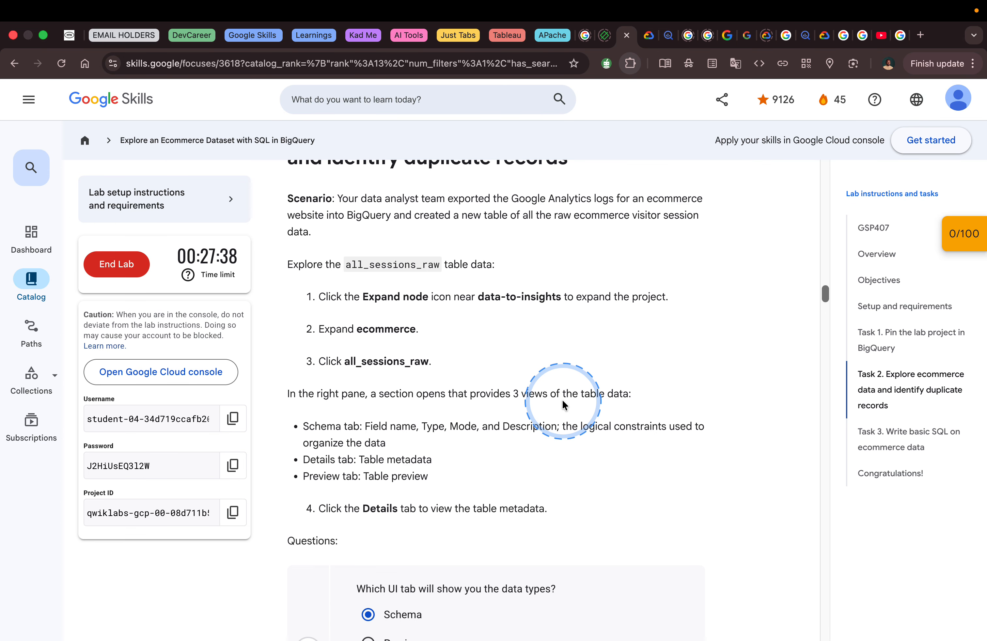
{"action": "scroll", "coordinate": [563, 404], "scroll_direction": "down", "scroll_amount": 4}
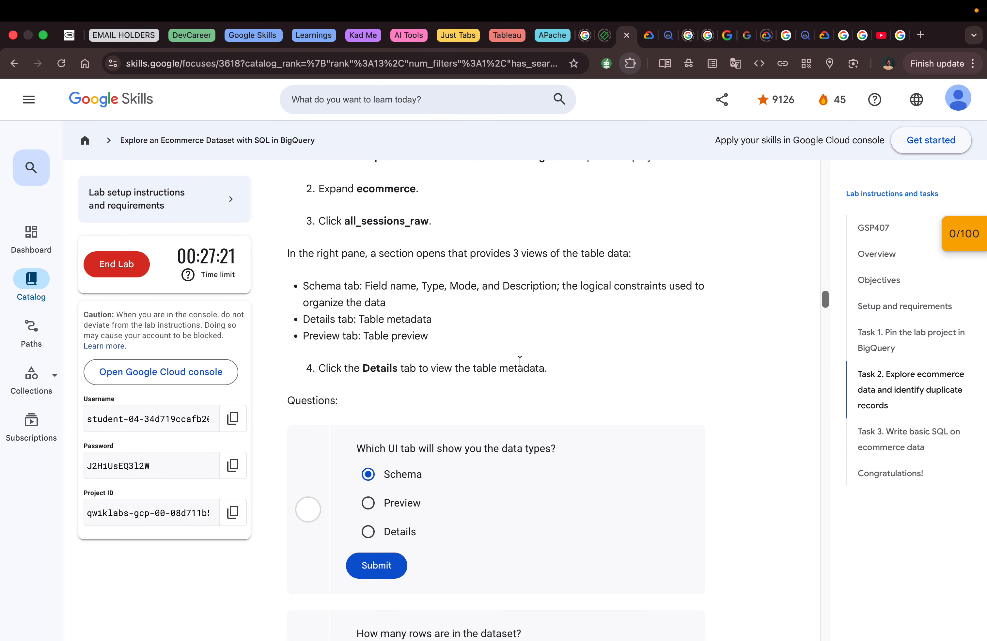
{"action": "key", "text": "ctrl+Left"}
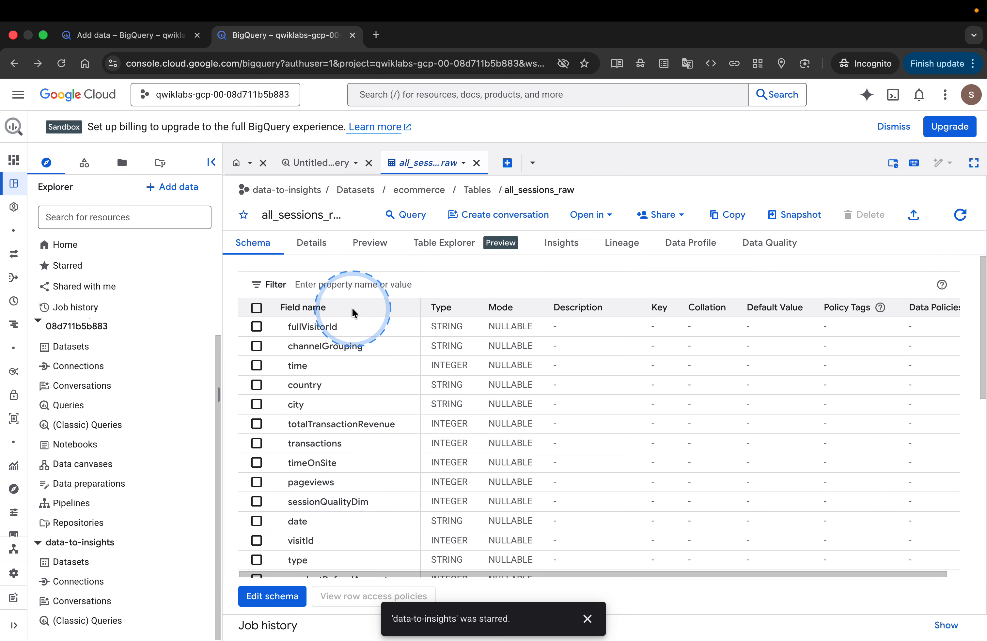
{"action": "key", "text": "ctrl+Right"}
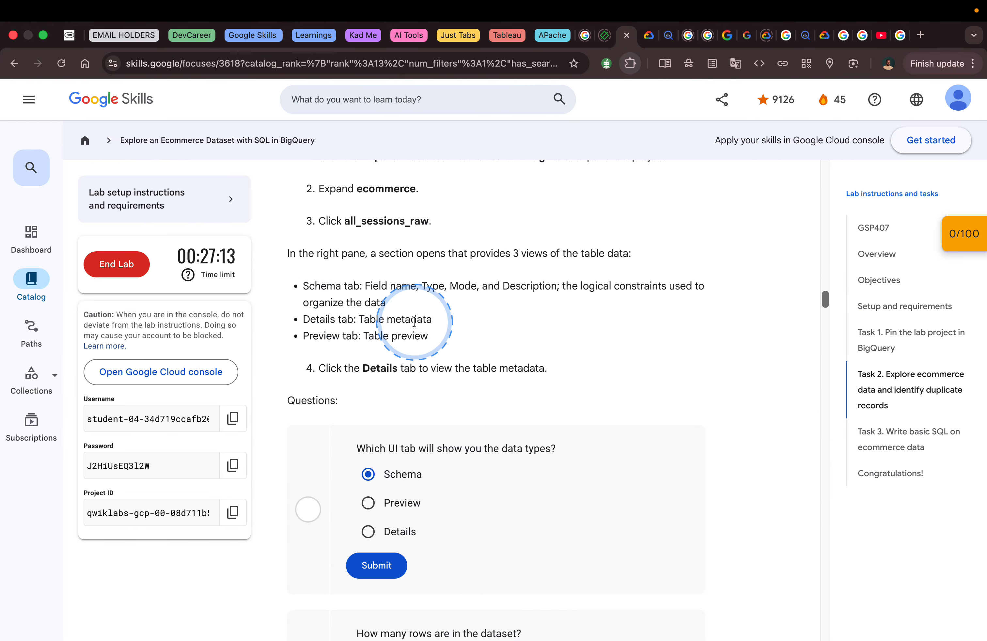
- Examine the metadata and storage details of all_sessions_raw in BigQuery, then display its schema again
{"action": "key", "text": "ctrl+Left"}
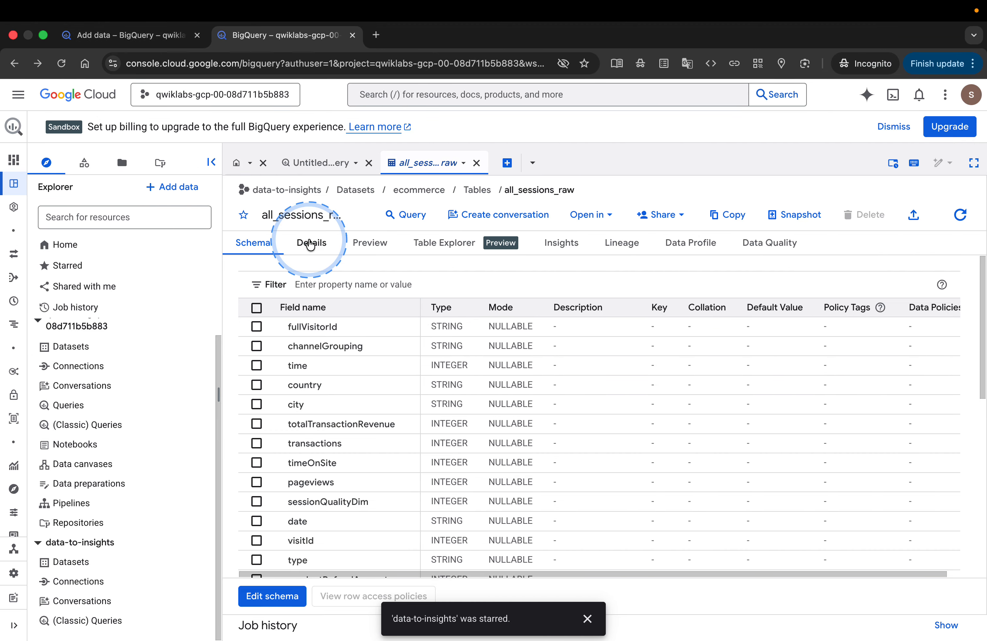
{"action": "left_click", "coordinate": [310, 244]}
{"action": "scroll", "coordinate": [410, 383], "scroll_direction": "down", "scroll_amount": 3}
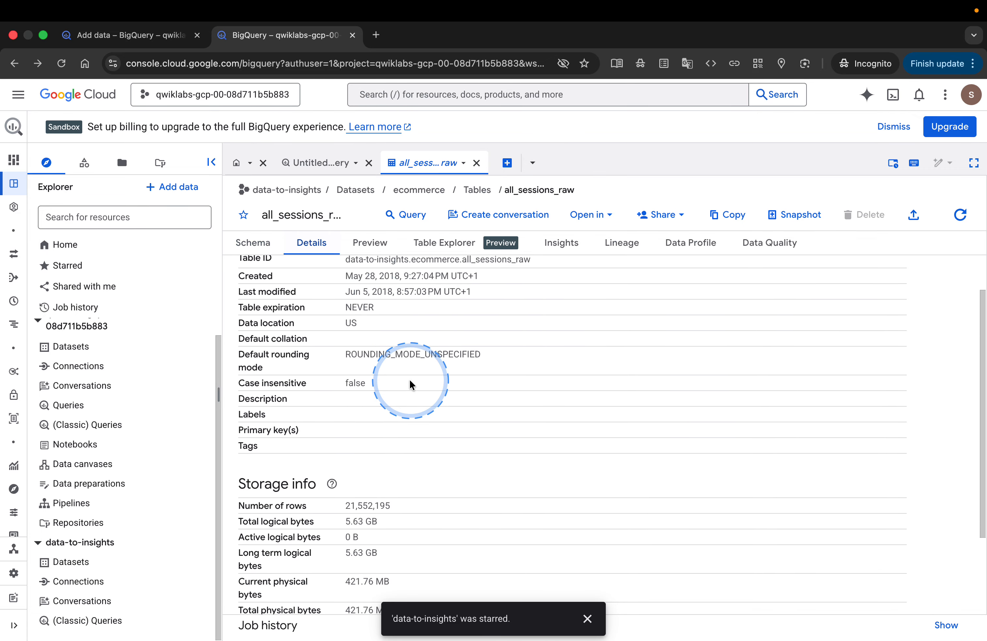
{"action": "scroll", "coordinate": [410, 384], "scroll_direction": "down", "scroll_amount": 2}
{"action": "scroll", "coordinate": [410, 384], "scroll_direction": "up", "scroll_amount": 3}
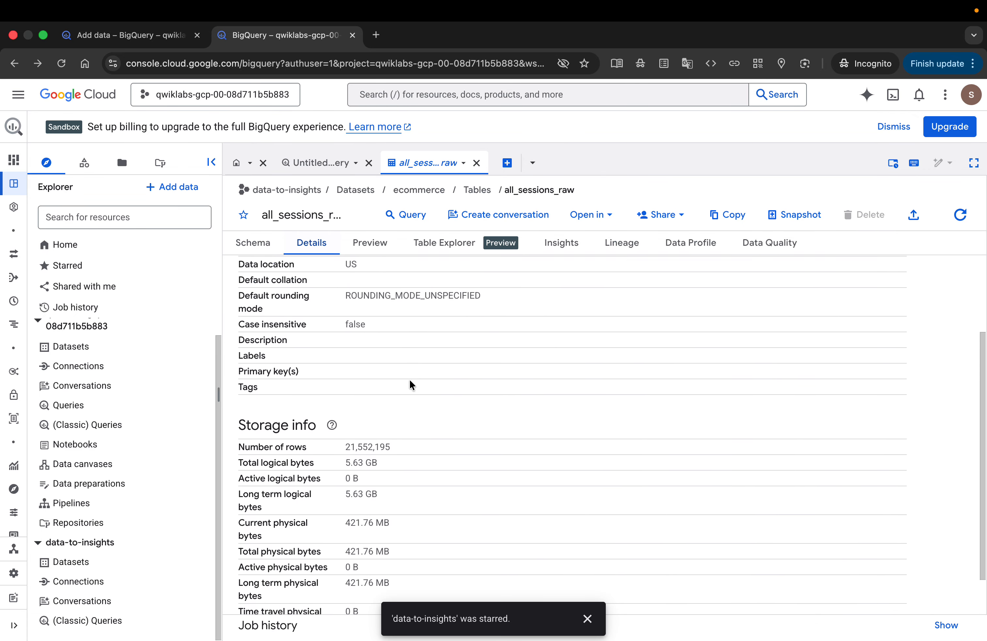
{"action": "scroll", "coordinate": [410, 384], "scroll_direction": "up", "scroll_amount": 2}
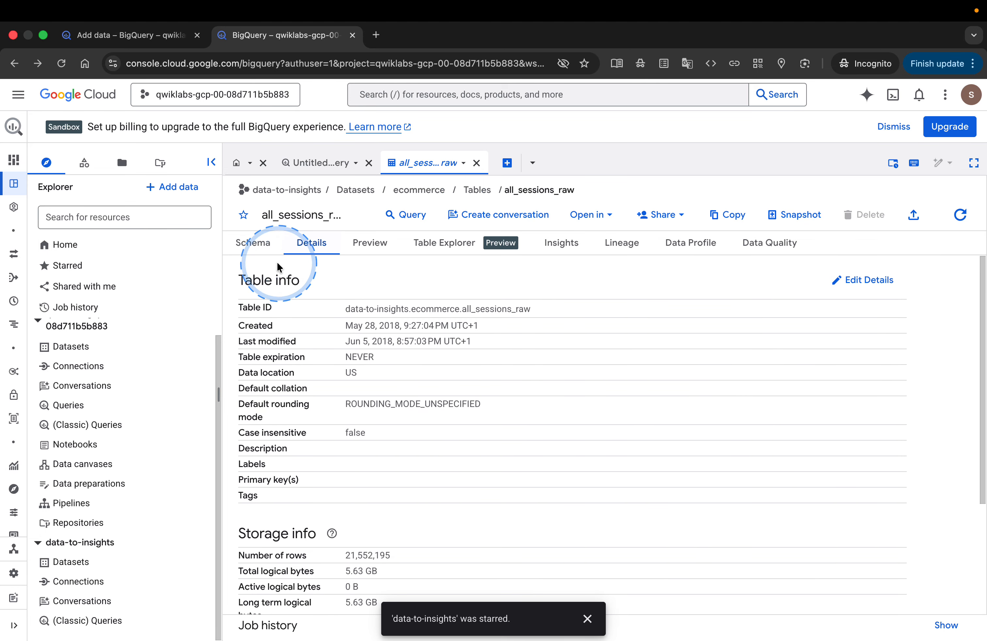
{"action": "left_click", "coordinate": [253, 243]}
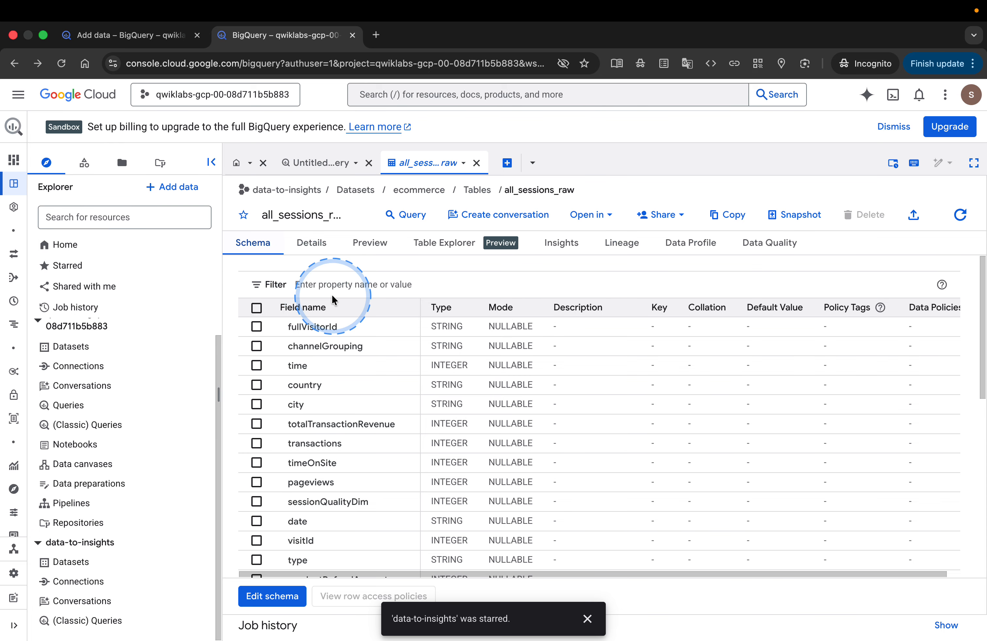
- Check the schema's type column against the lab question on data types and submit Schema as the answer
{"action": "key", "text": "ctrl+Right"}
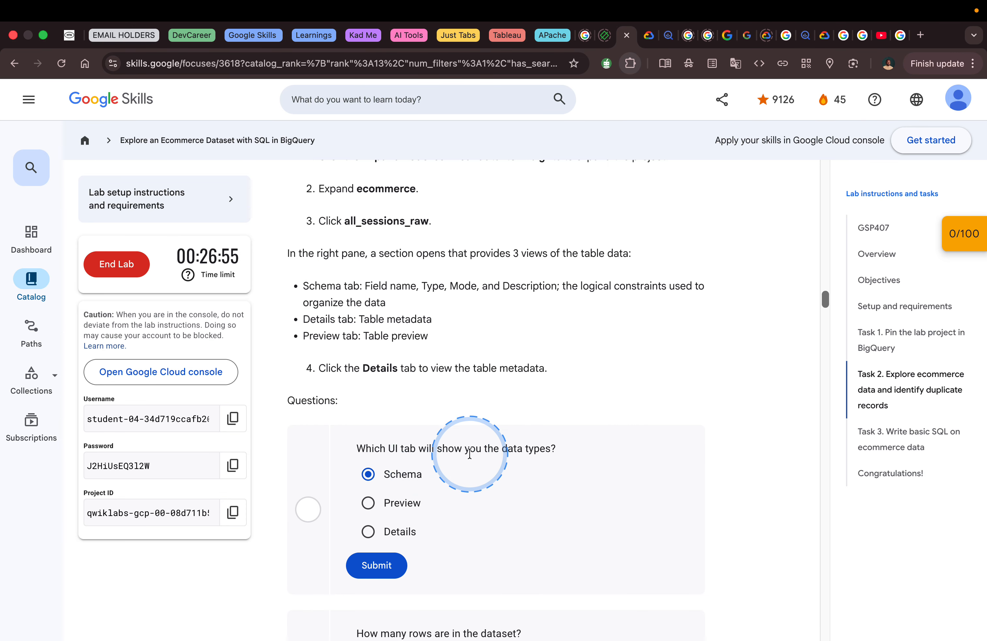
{"action": "key", "text": "ctrl+Left"}
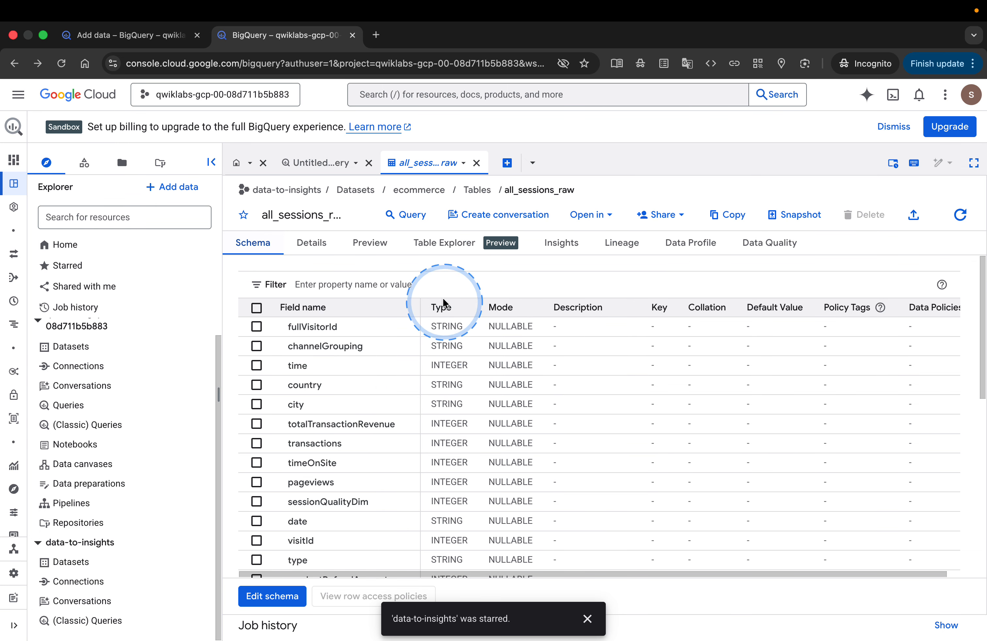
{"action": "key", "text": "ctrl+Right"}
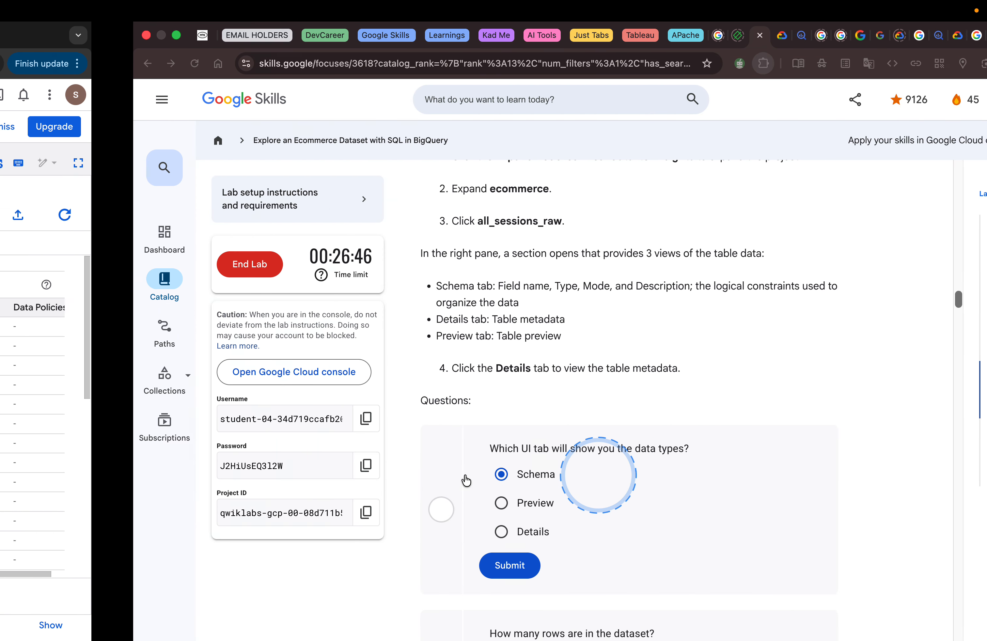
{"action": "left_click", "coordinate": [381, 571]}
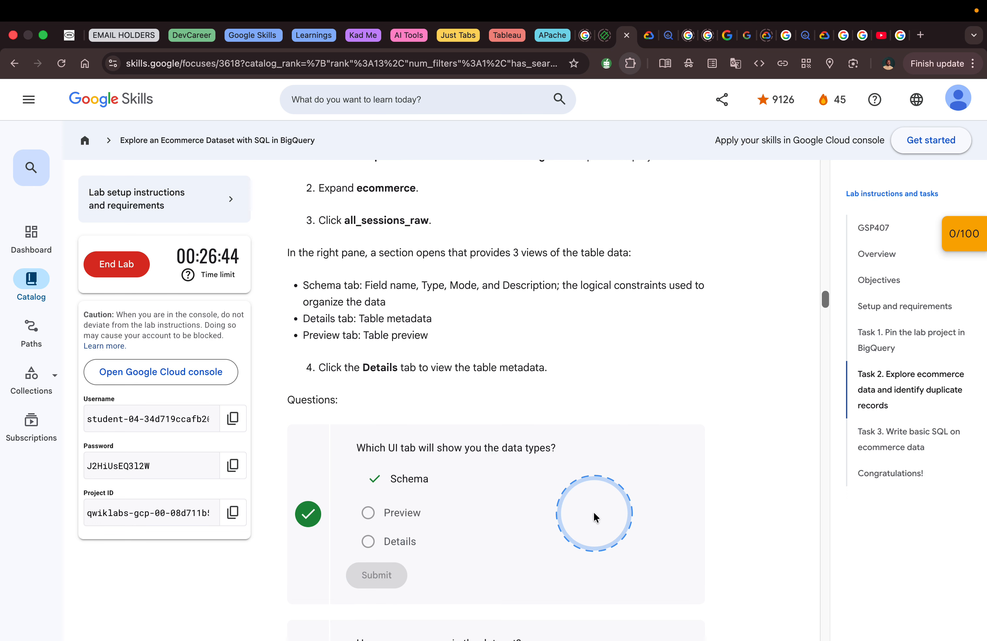
- Preview the rows of all_sessions_raw in BigQuery and submit "Over 21 million" for the lab's row-count question
{"action": "scroll", "coordinate": [591, 514], "scroll_direction": "down", "scroll_amount": 10}
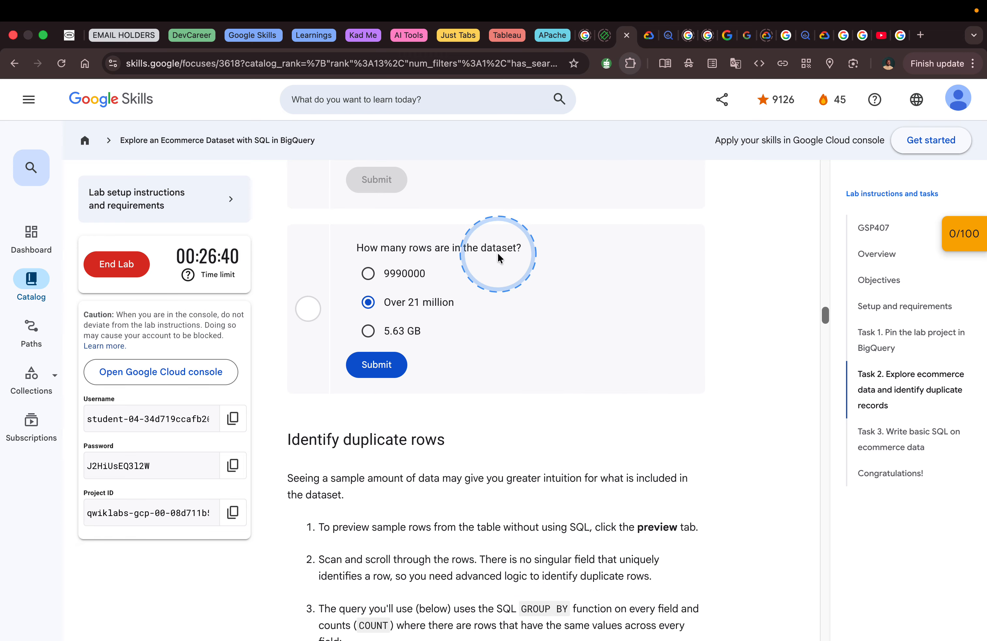
{"action": "key", "text": "ctrl+Left"}
{"action": "scroll", "coordinate": [511, 422], "scroll_direction": "down", "scroll_amount": 8}
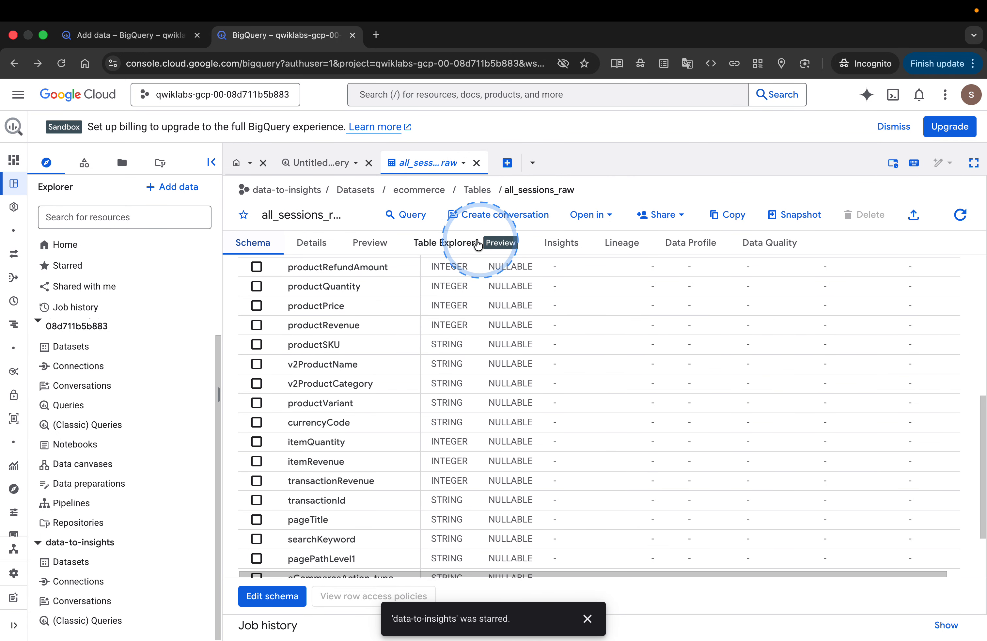
{"action": "left_click", "coordinate": [506, 247]}
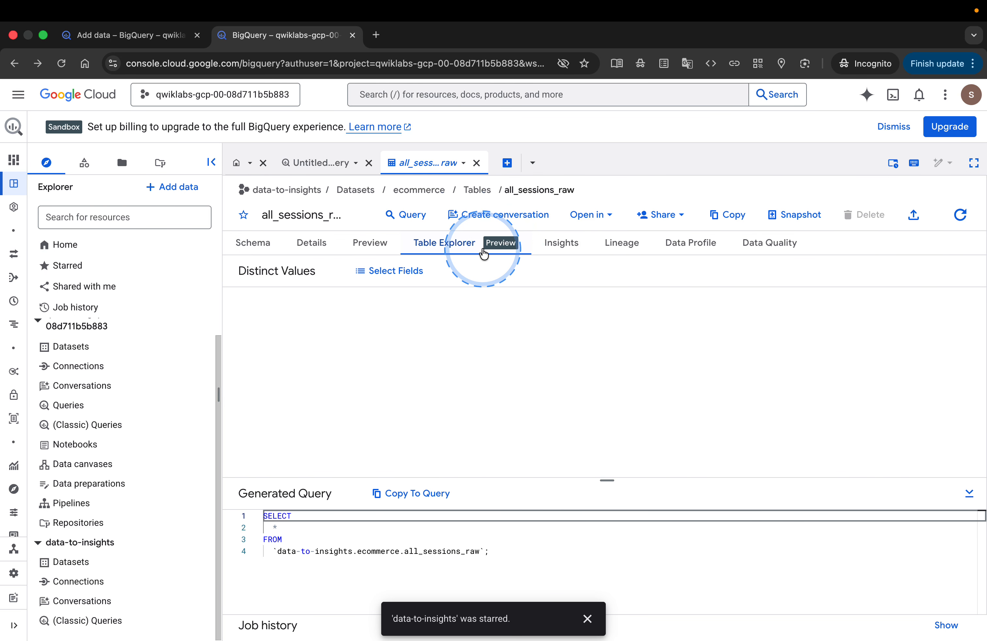
{"action": "left_click", "coordinate": [380, 245]}
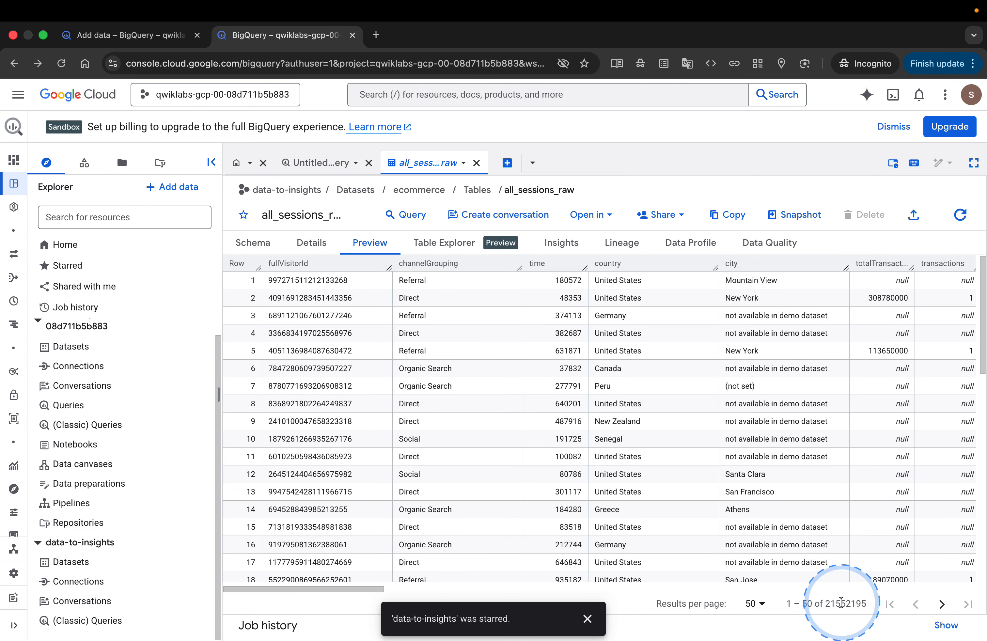
{"action": "key", "text": "ctrl+Right"}
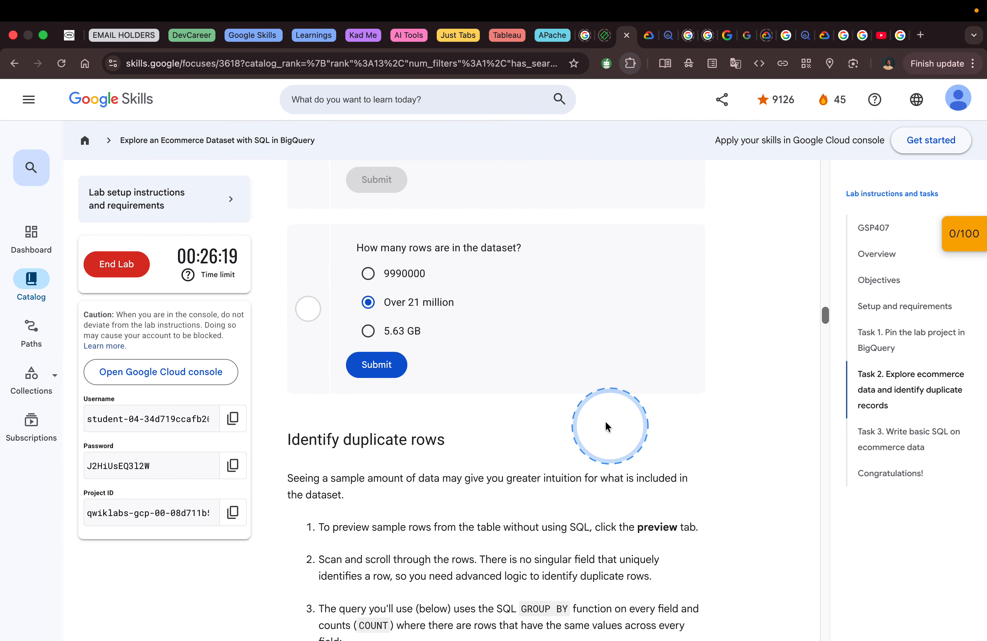
{"action": "left_click", "coordinate": [393, 360]}
- Copy the lab's duplicate-rows query for all_sessions_raw and read the question about how many records have duplicates
{"action": "scroll", "coordinate": [525, 396], "scroll_direction": "down", "scroll_amount": 6}
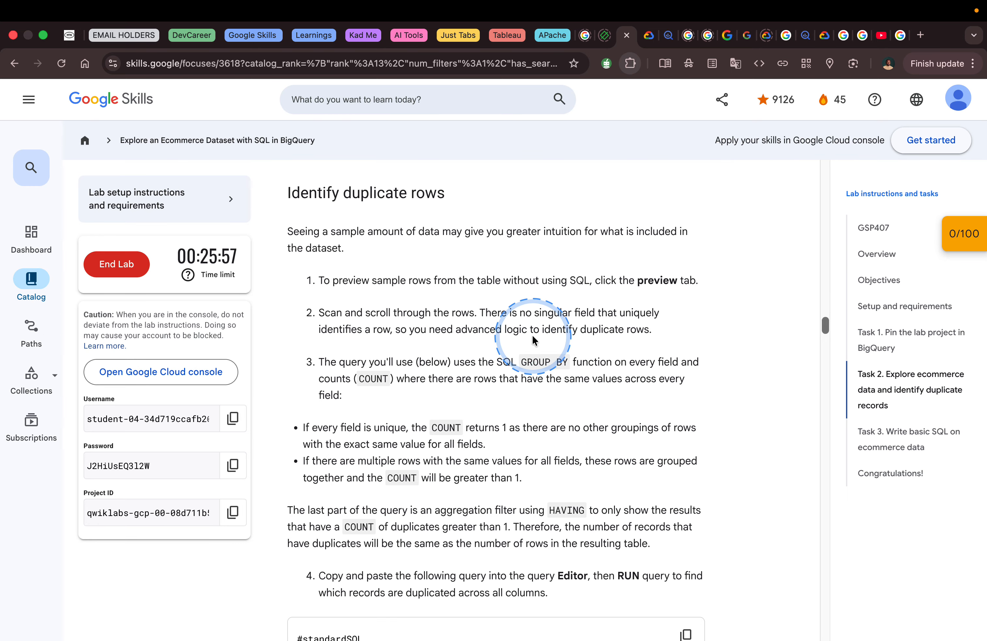
{"action": "scroll", "coordinate": [610, 349], "scroll_direction": "down", "scroll_amount": 3}
{"action": "scroll", "coordinate": [610, 352], "scroll_direction": "down", "scroll_amount": 1}
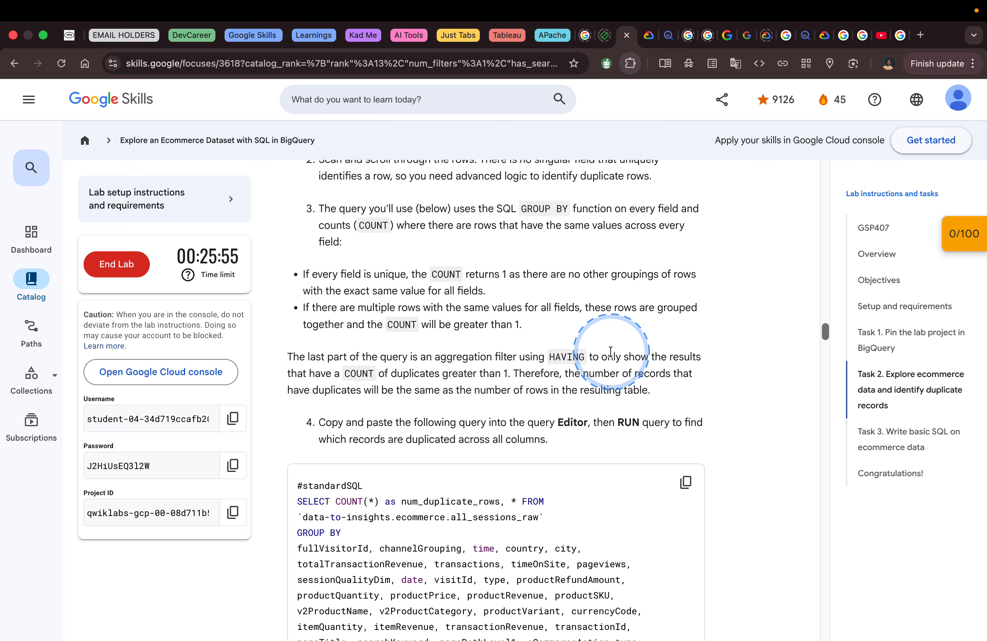
{"action": "left_click", "coordinate": [686, 482]}
{"action": "scroll", "coordinate": [537, 450], "scroll_direction": "down", "scroll_amount": 4}
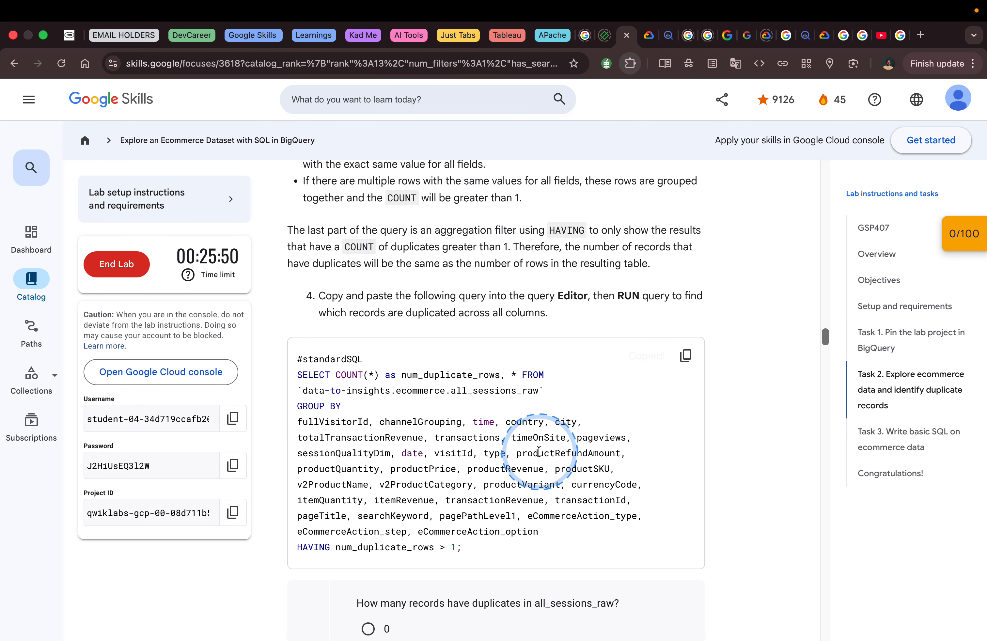
{"action": "scroll", "coordinate": [538, 449], "scroll_direction": "down", "scroll_amount": 3}
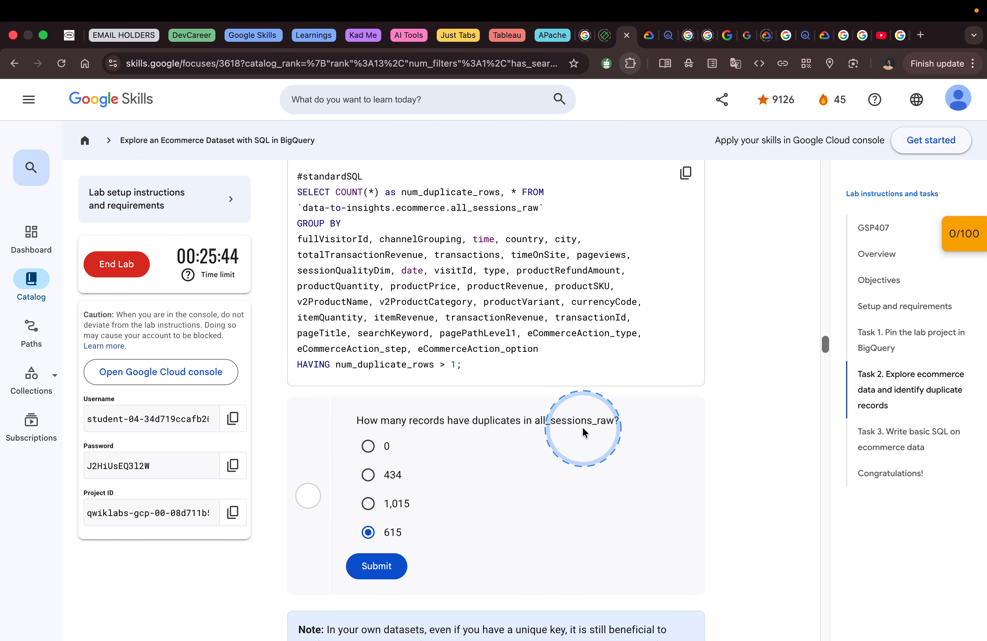
- Paste the duplicate-rows query into a new BigQuery query, run it and dismiss the cost control tip
{"action": "key", "text": "ctrl+Left"}
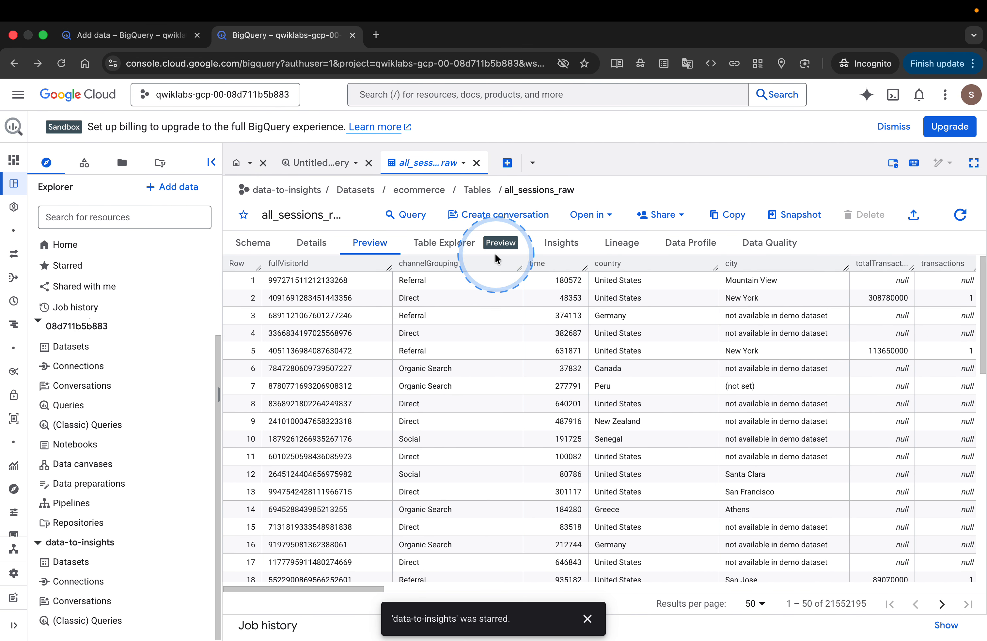
{"action": "left_click", "coordinate": [507, 163]}
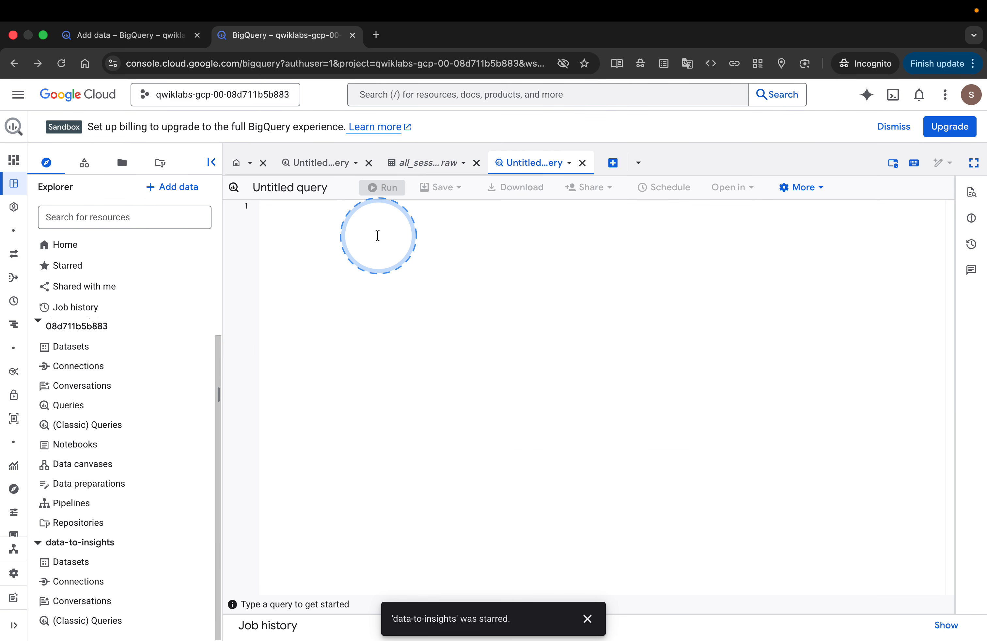
{"action": "key", "text": "super+v"}
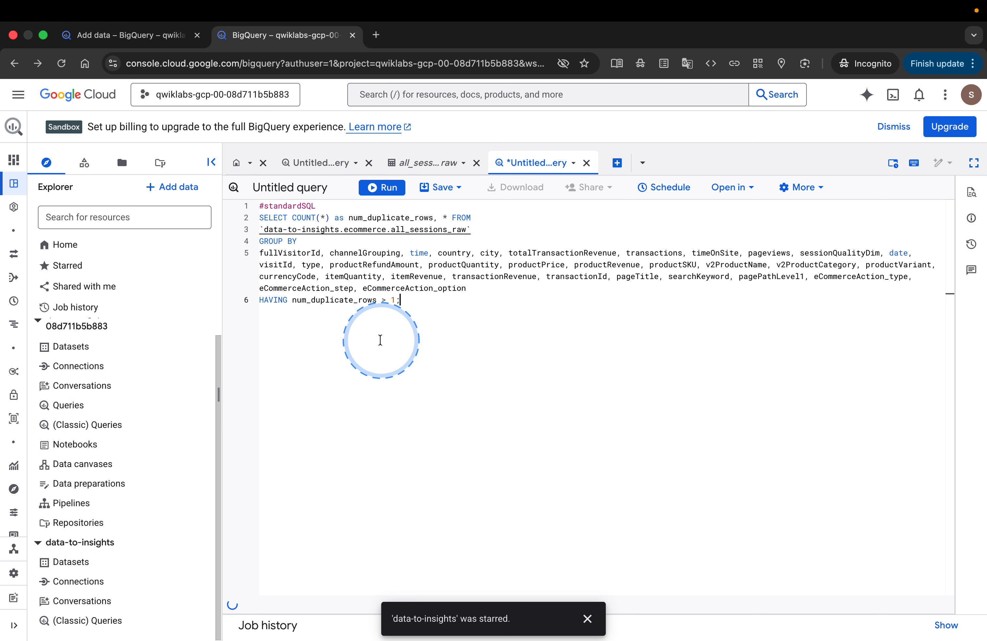
{"action": "left_click", "coordinate": [587, 618]}
{"action": "left_click", "coordinate": [381, 188]}
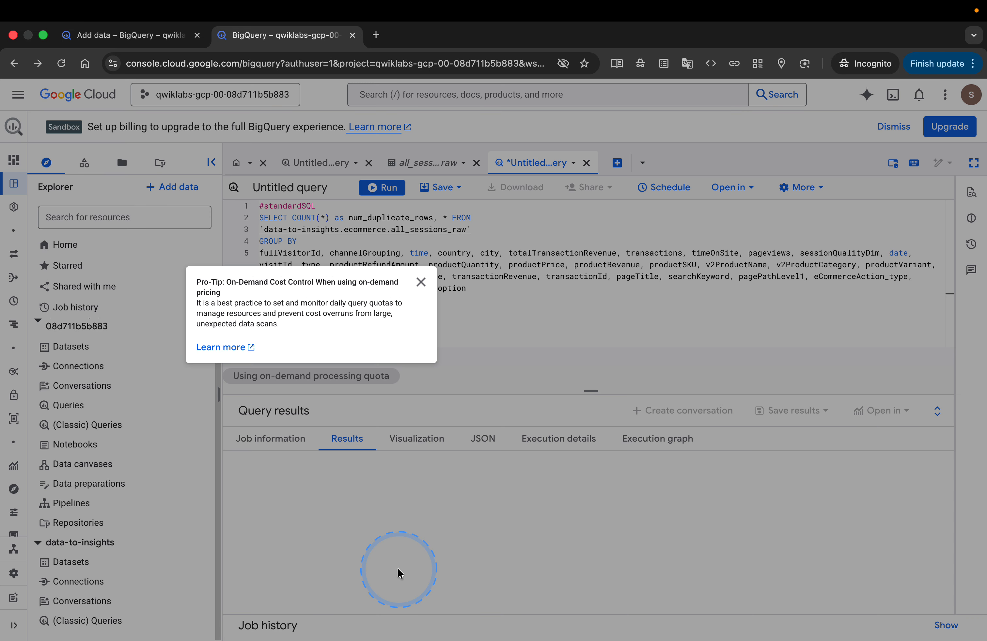
{"action": "left_click", "coordinate": [422, 284]}
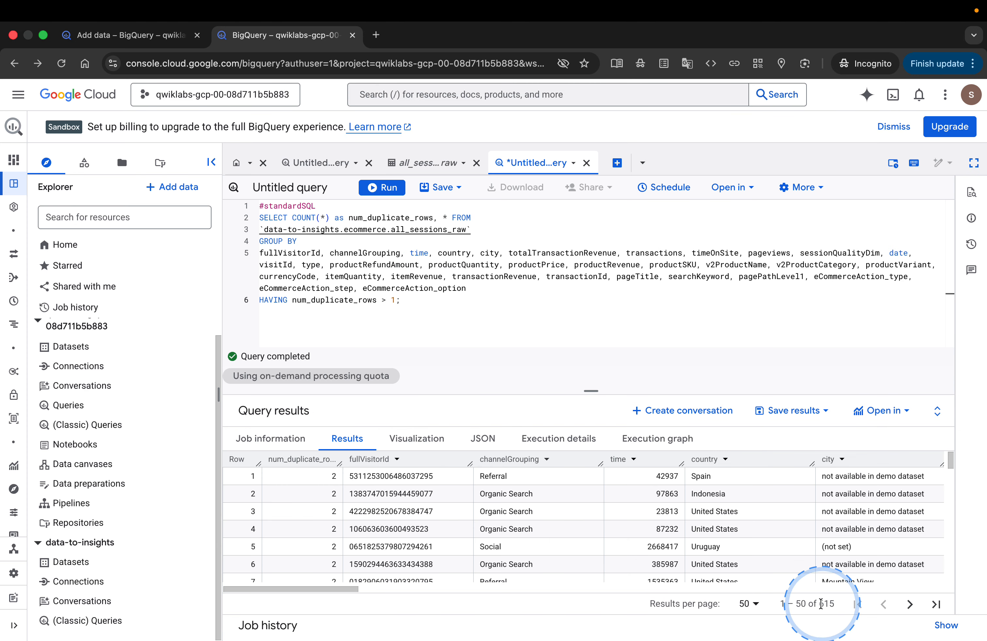
- Submit 615 as the lab's duplicate-record answer and check progress on the "Identify duplicate rows" objective
{"action": "key", "text": "ctrl+Right"}
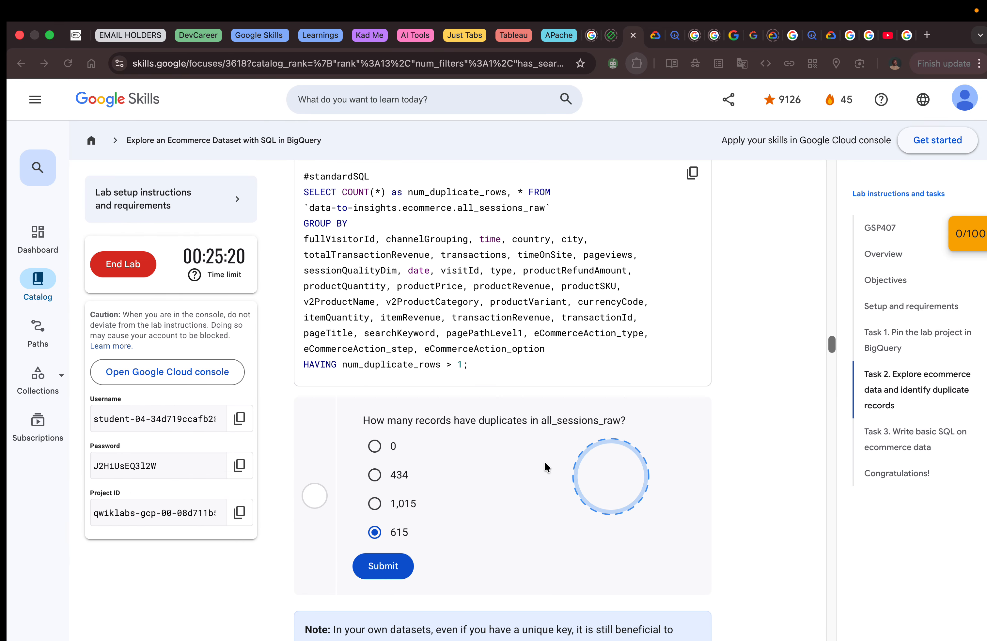
{"action": "left_click", "coordinate": [374, 572]}
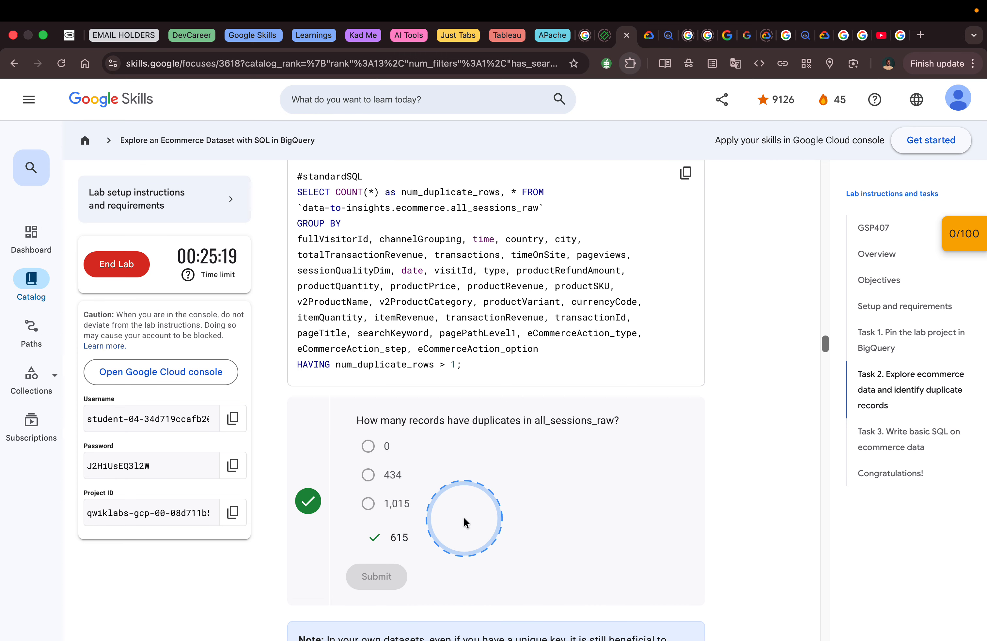
{"action": "scroll", "coordinate": [463, 520], "scroll_direction": "down", "scroll_amount": 10}
{"action": "left_click", "coordinate": [417, 377]}
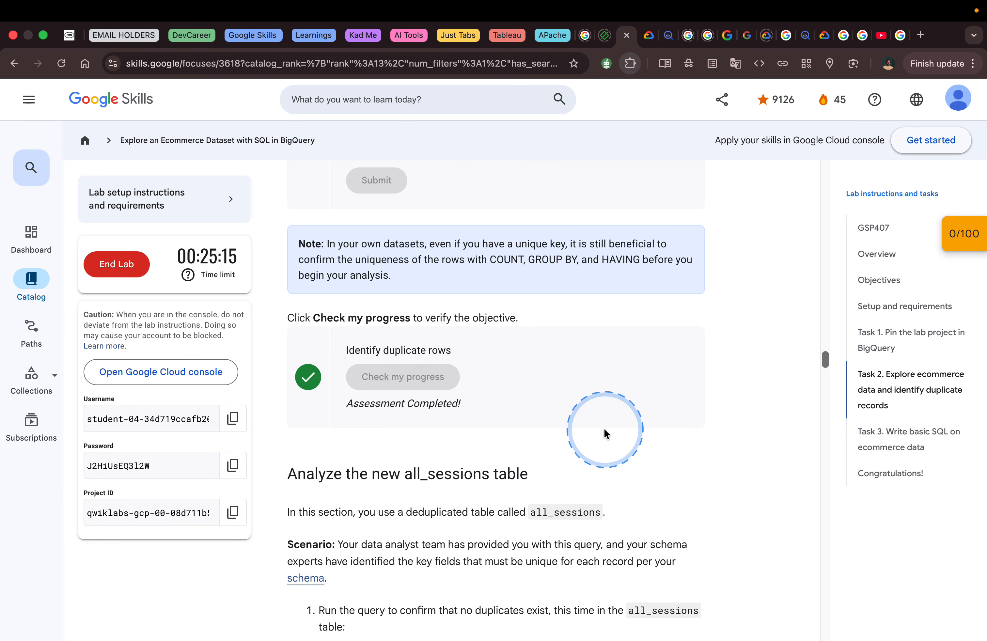
- Copy the lab's duplicate-check query for the deduplicated all_sessions table and read the note that follows it
{"action": "scroll", "coordinate": [604, 431], "scroll_direction": "down", "scroll_amount": 2}
{"action": "scroll", "coordinate": [604, 432], "scroll_direction": "down", "scroll_amount": 5}
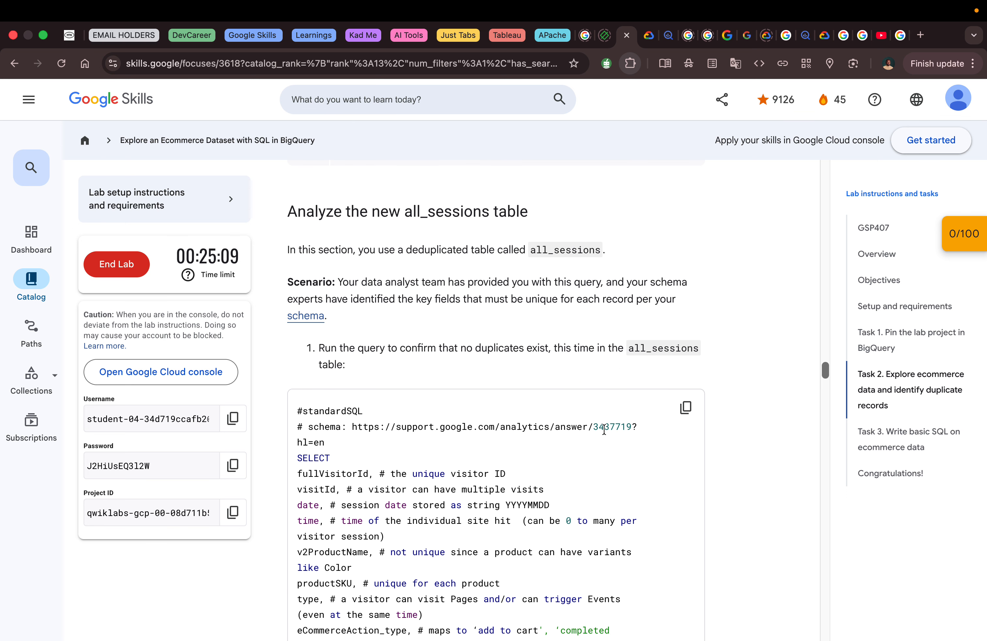
{"action": "scroll", "coordinate": [604, 430], "scroll_direction": "down", "scroll_amount": 2}
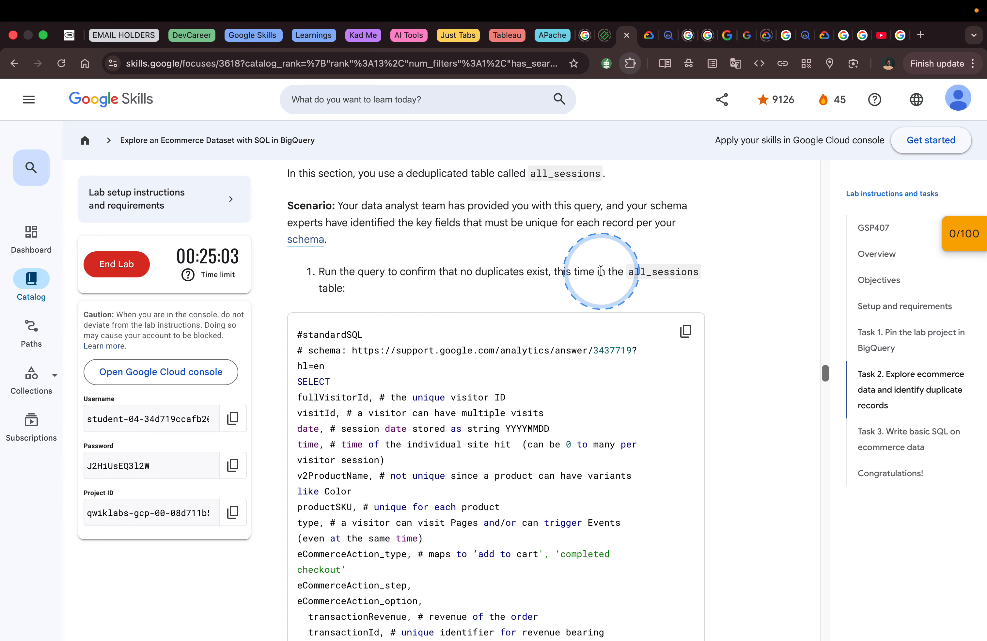
{"action": "left_click", "coordinate": [686, 332]}
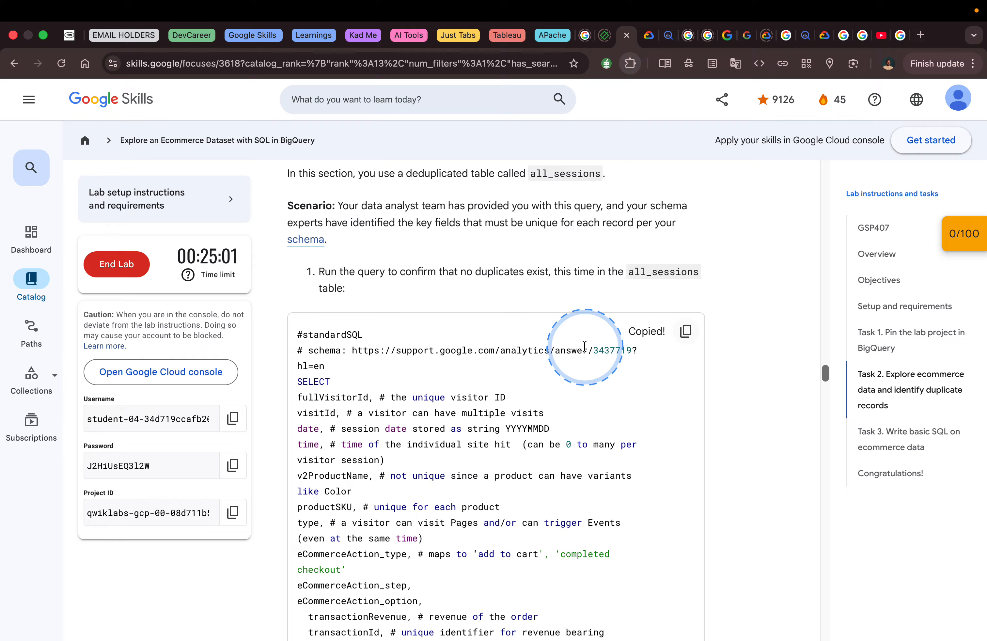
{"action": "scroll", "coordinate": [584, 349], "scroll_direction": "down", "scroll_amount": 10}
{"action": "scroll", "coordinate": [584, 350], "scroll_direction": "down", "scroll_amount": 1}
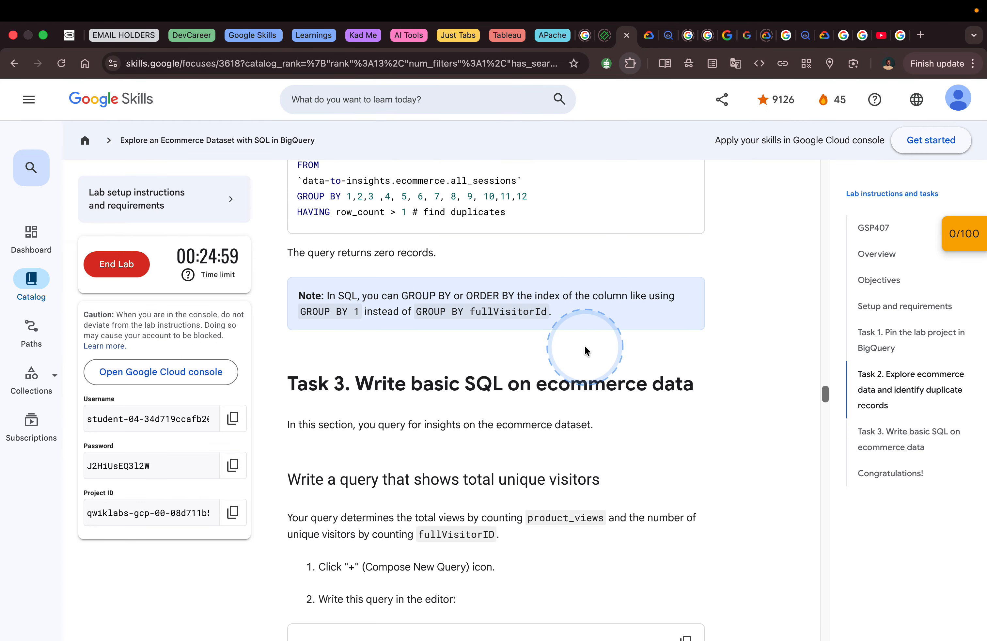
- Paste the all_sessions duplicate-check query into a new BigQuery query and run it
{"action": "key", "text": "ctrl+Right"}
{"action": "key", "text": "ctrl+Left"}
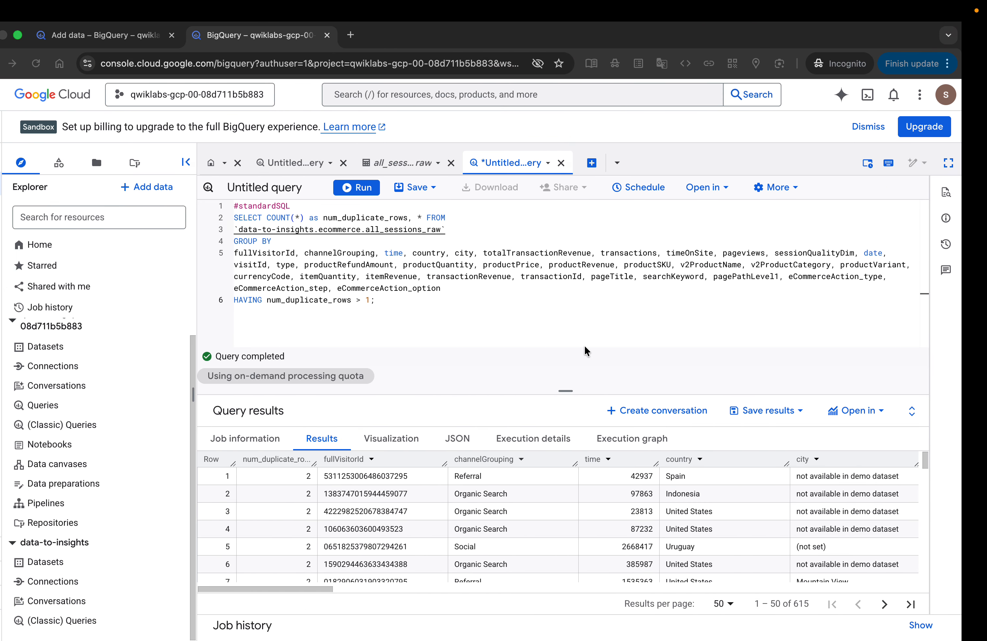
{"action": "left_click", "coordinate": [618, 171]}
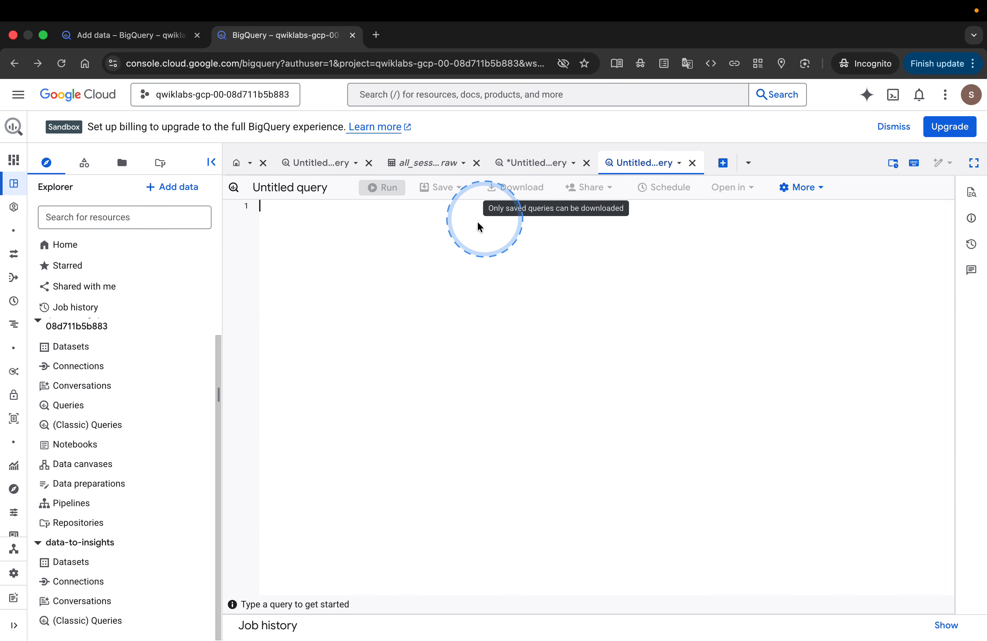
{"action": "key", "text": "super+v"}
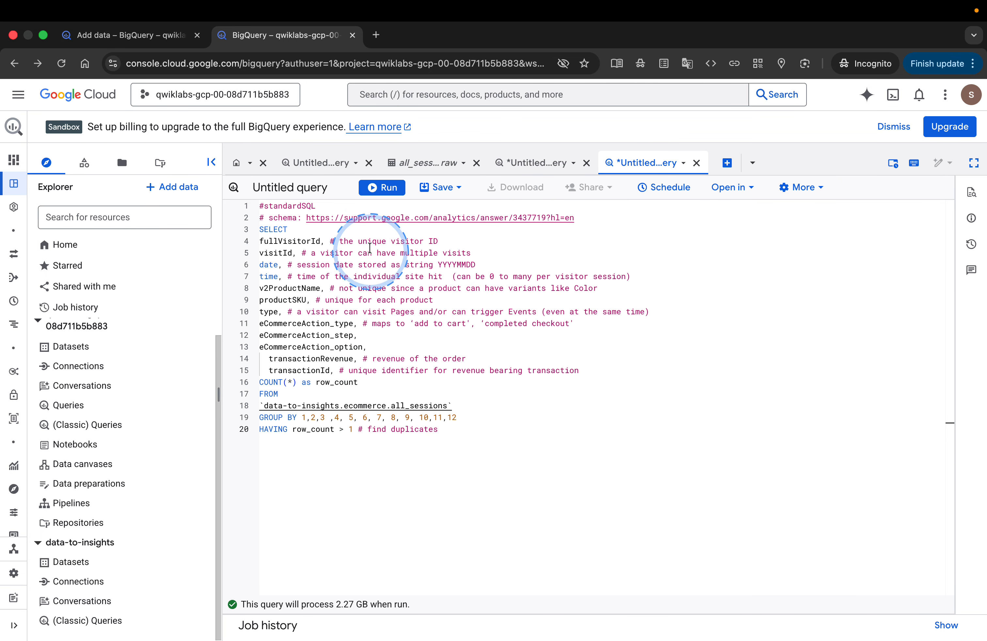
{"action": "left_click", "coordinate": [383, 189]}
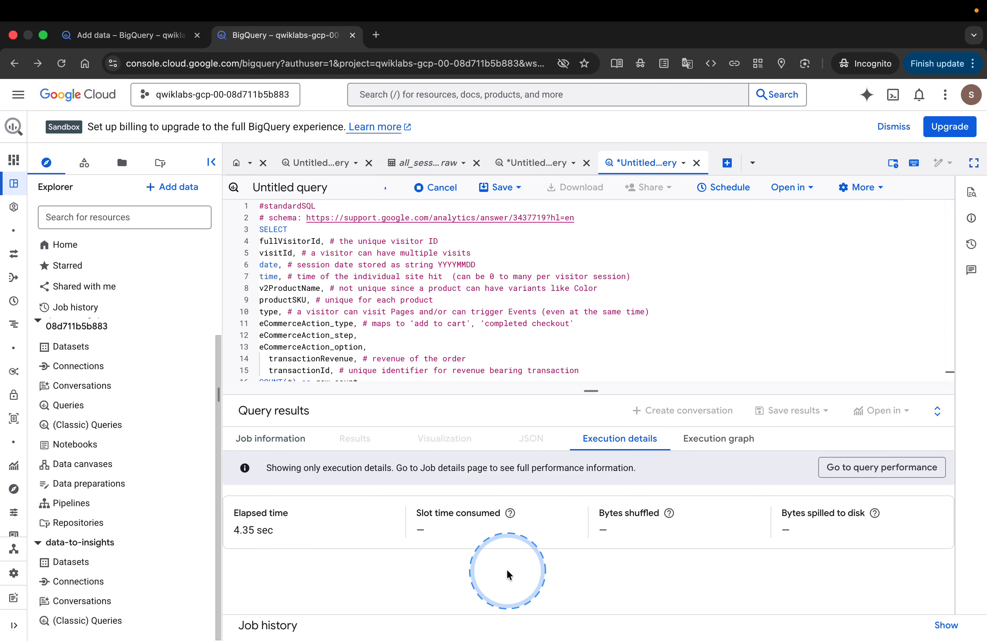
- Review the all_sessions duplicate-check results, compare them with the lab's expected outcome and read on to Task 3
{"action": "scroll", "coordinate": [468, 290], "scroll_direction": "down", "scroll_amount": 3}
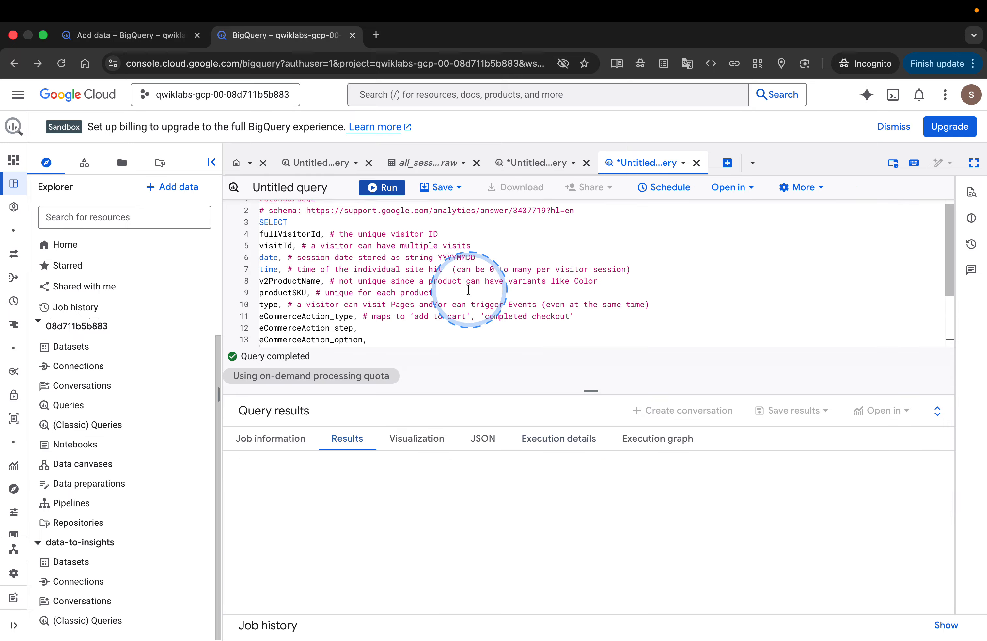
{"action": "scroll", "coordinate": [468, 289], "scroll_direction": "down", "scroll_amount": 1}
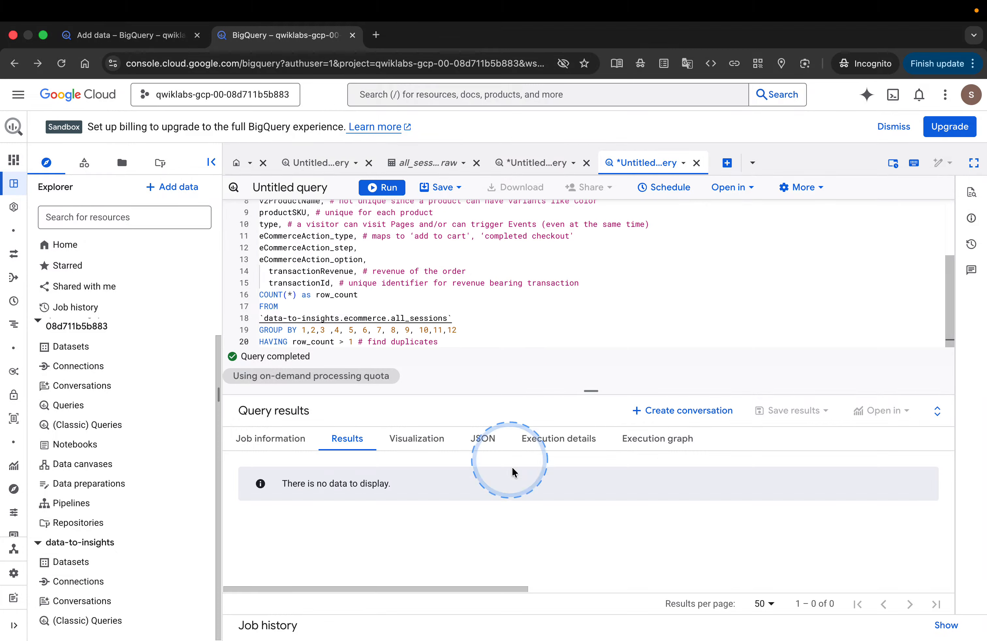
{"action": "key", "text": "ctrl+Right"}
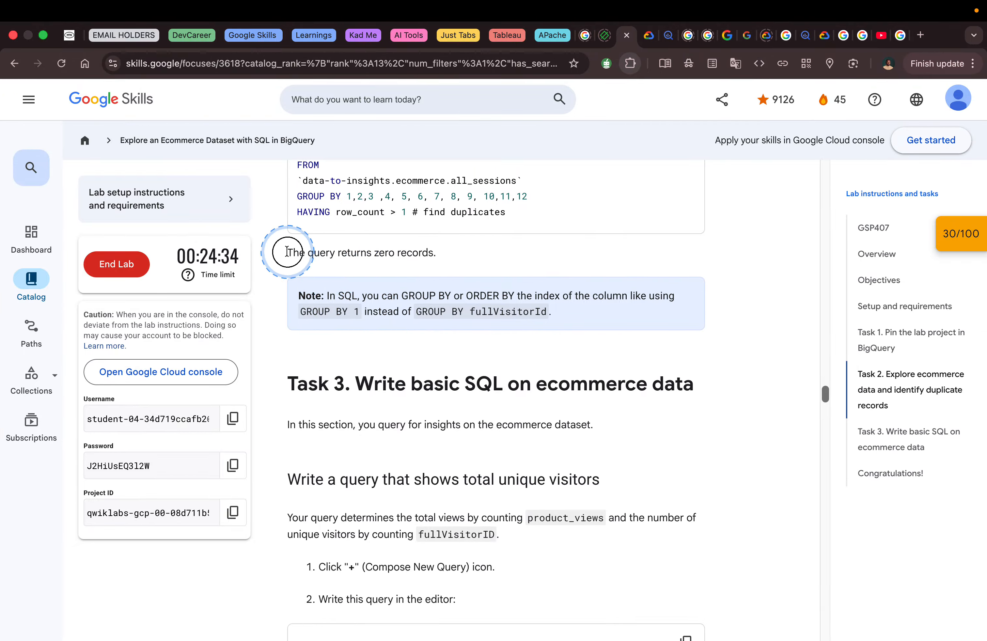
{"action": "left_click_drag", "start_coordinate": [276, 253], "coordinate": [435, 253]}
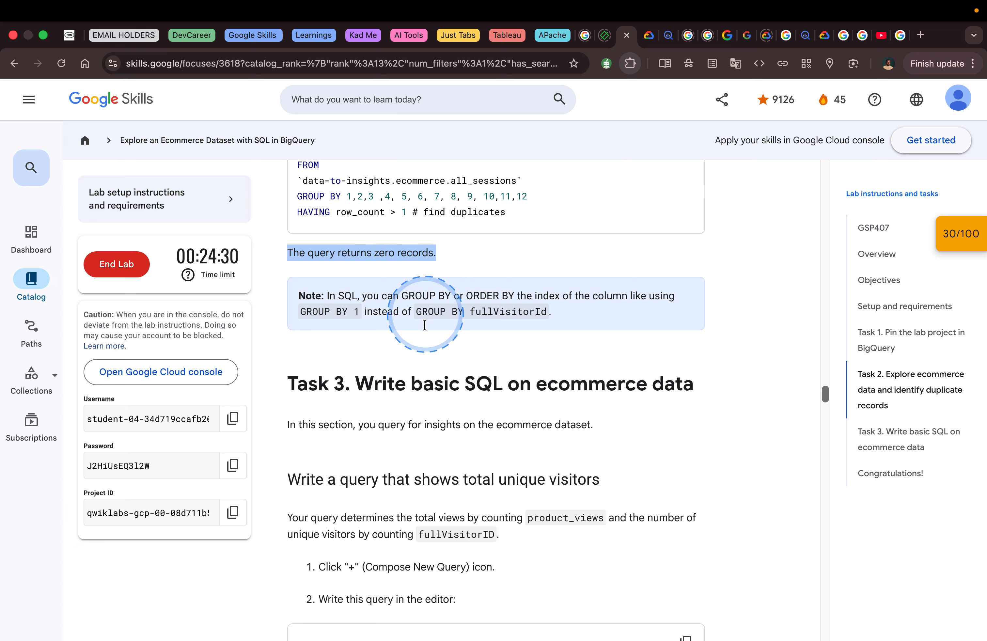
{"action": "scroll", "coordinate": [487, 482], "scroll_direction": "down", "scroll_amount": 5}
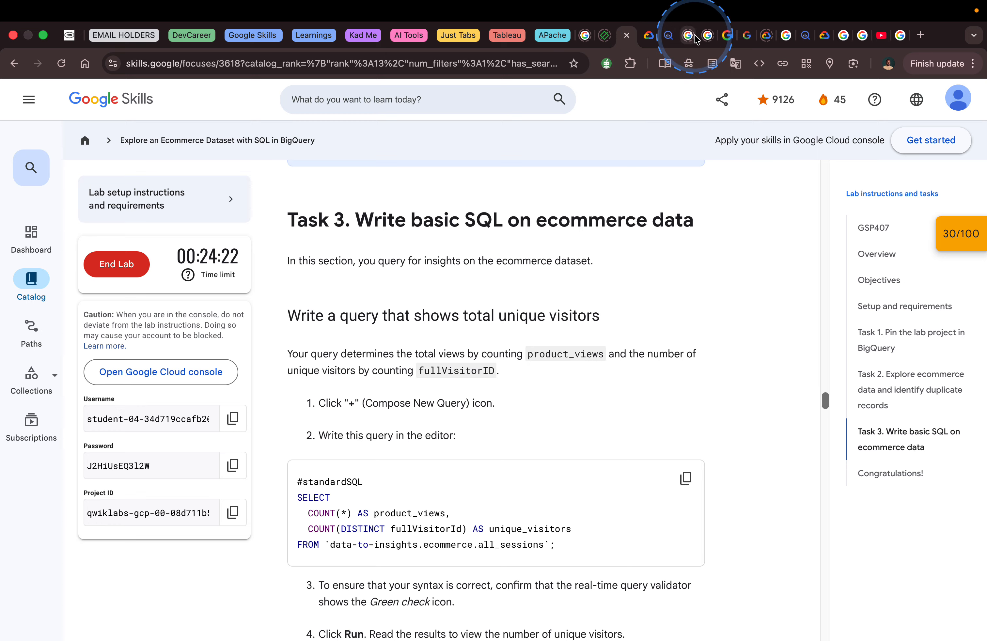
- Look over the Google merch shop's product categories in its open browser tab and return to the lab
{"action": "left_click", "coordinate": [744, 41]}
{"action": "mouse_move", "coordinate": [93, 149]}
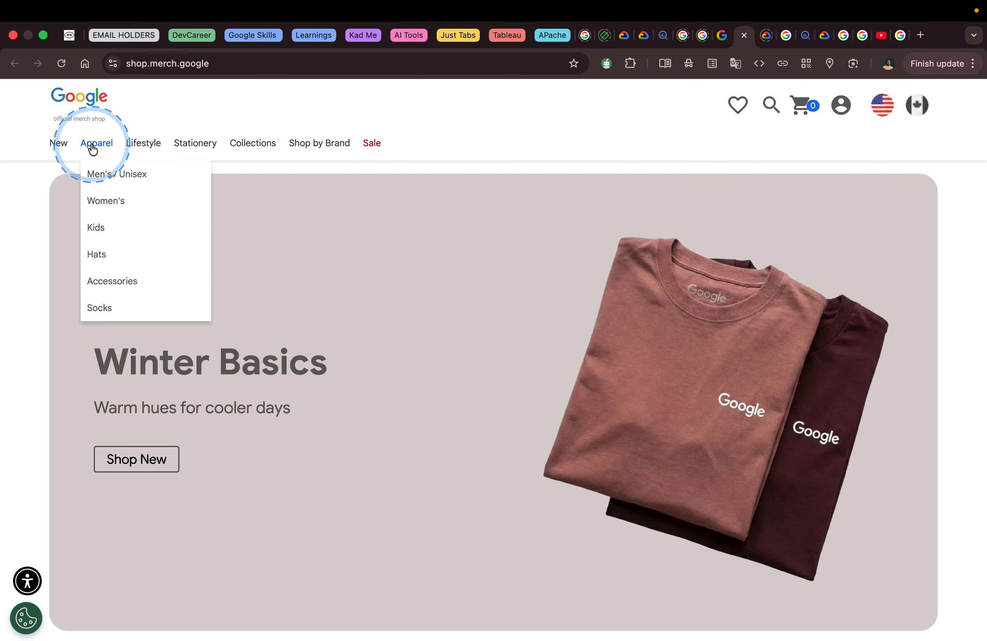
{"action": "mouse_move", "coordinate": [272, 143]}
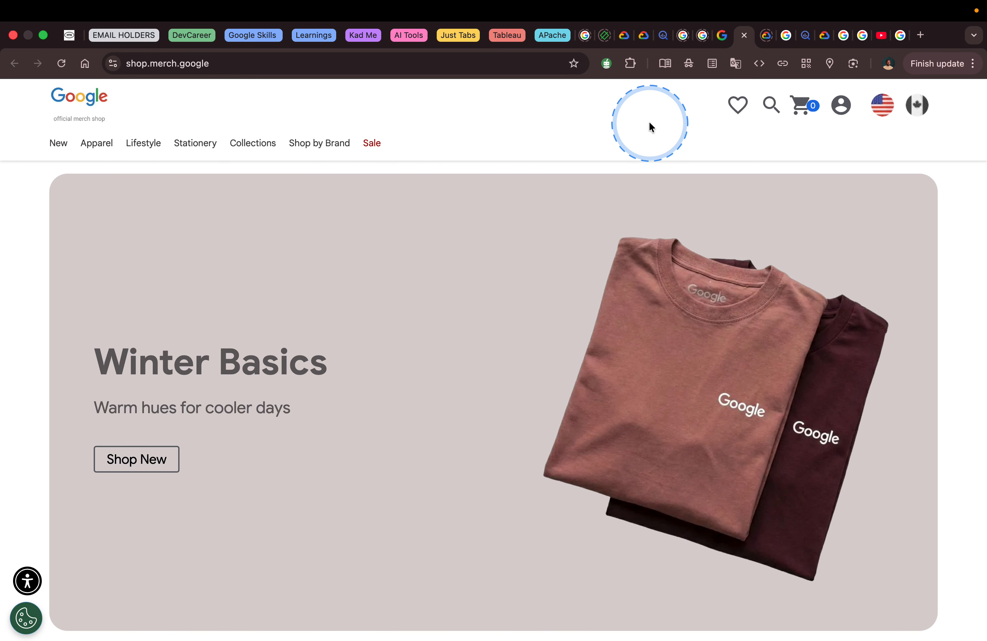
{"action": "left_click", "coordinate": [630, 39]}
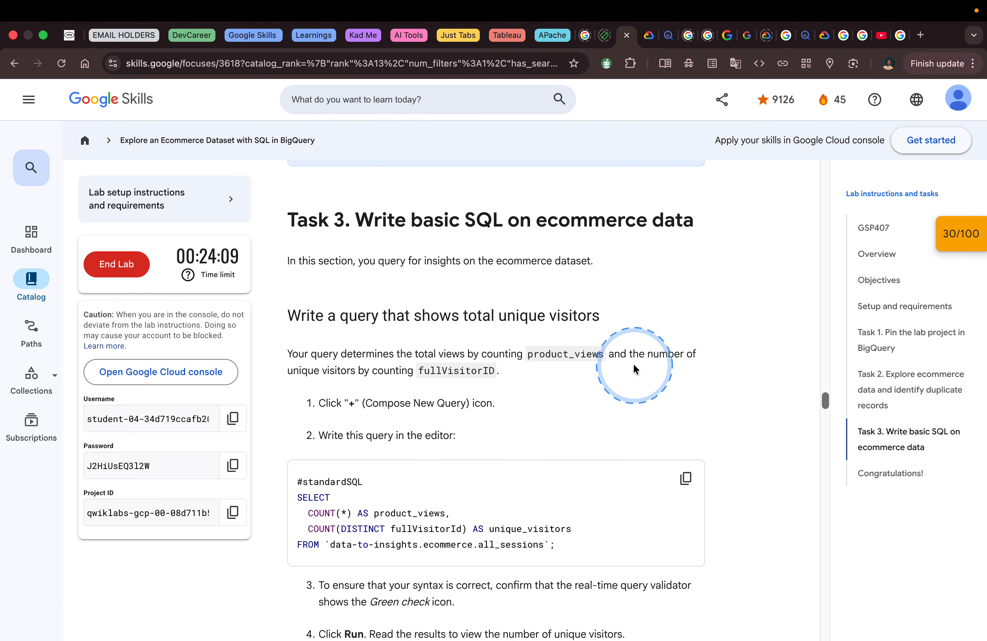
- Copy the lab's query counting product_views and unique_visitors in all_sessions, and run it in a new BigQuery query
{"action": "scroll", "coordinate": [633, 365], "scroll_direction": "down", "scroll_amount": 2}
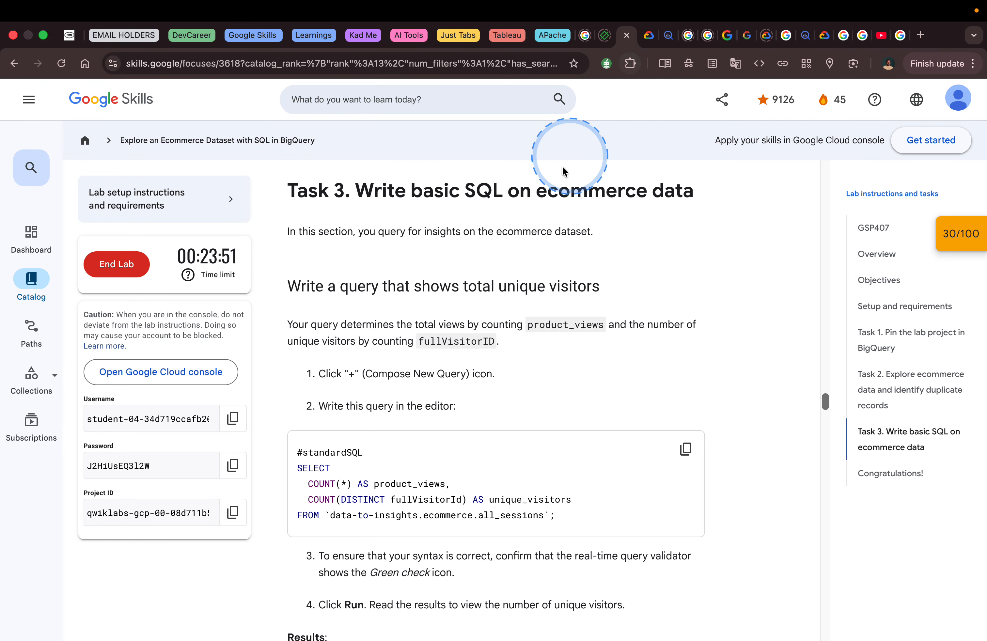
{"action": "key", "text": "ctrl+Left"}
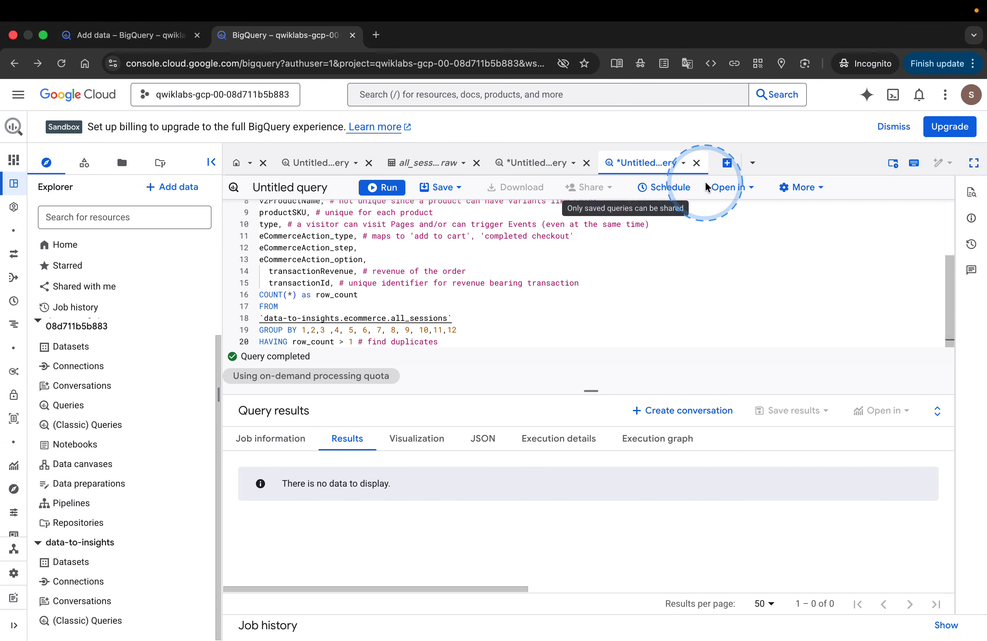
{"action": "left_click", "coordinate": [727, 169]}
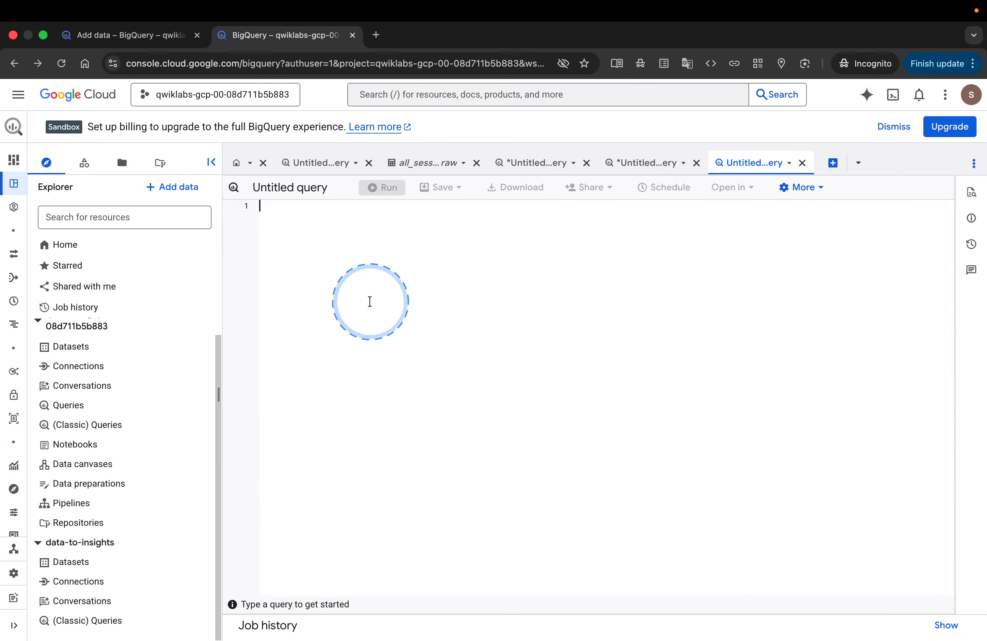
{"action": "type", "text": "#standardSQL SELECT   COUNT(*) AS product_views,   COUNT(DISTINCT fullVisitorId) AS unique_visitors FROM `data-to-insights.ecommerce.all_sessions`;"}
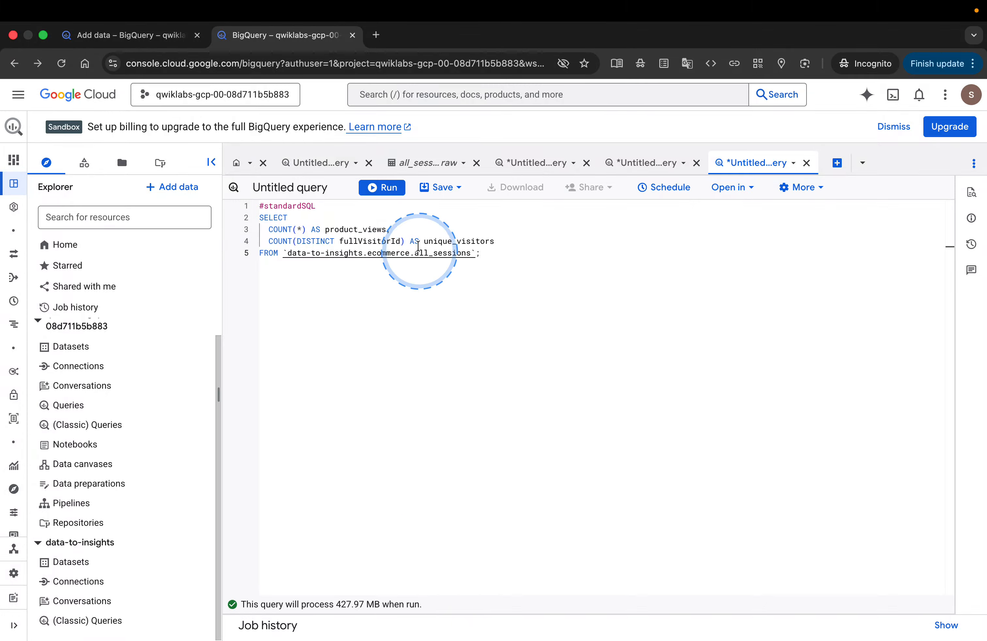
{"action": "left_click", "coordinate": [390, 194]}
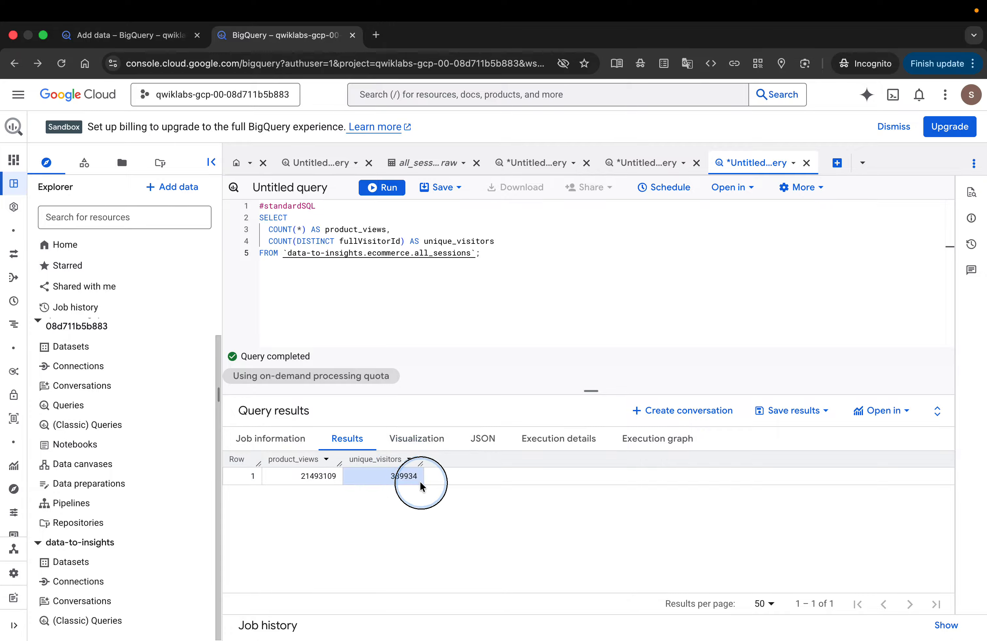
- Compare the query's unique_visitors result with the lab's expected results image, enlarging and closing the image
{"action": "left_click", "coordinate": [404, 479]}
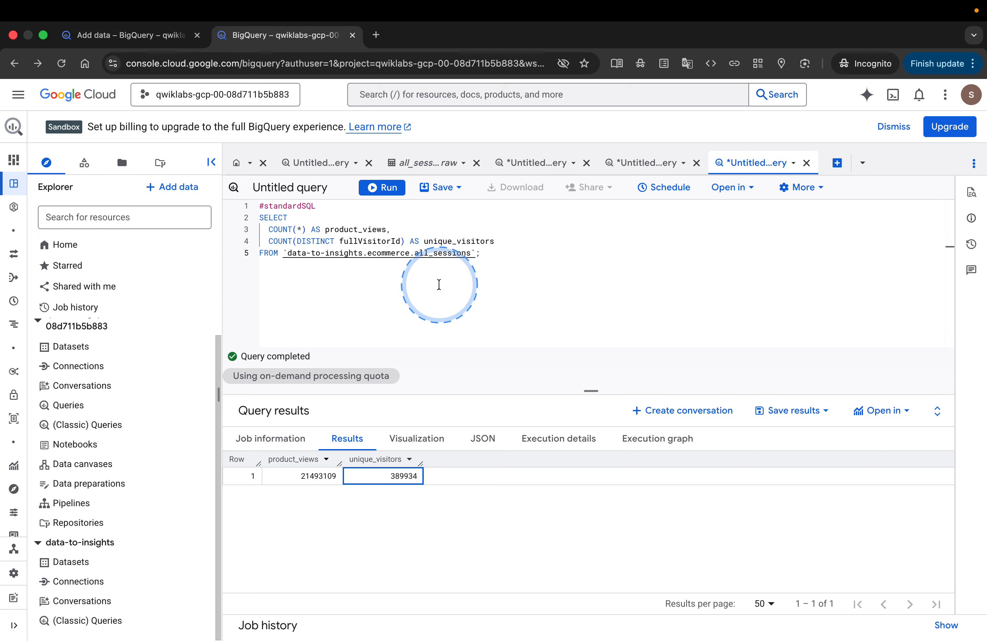
{"action": "key", "text": "ctrl+Right"}
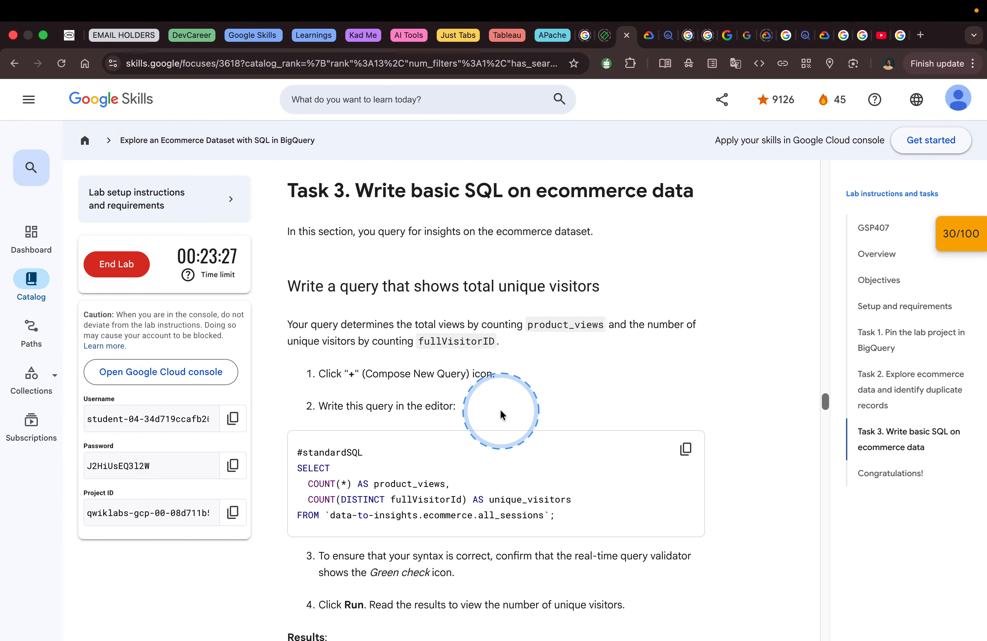
{"action": "scroll", "coordinate": [500, 413], "scroll_direction": "down", "scroll_amount": 10}
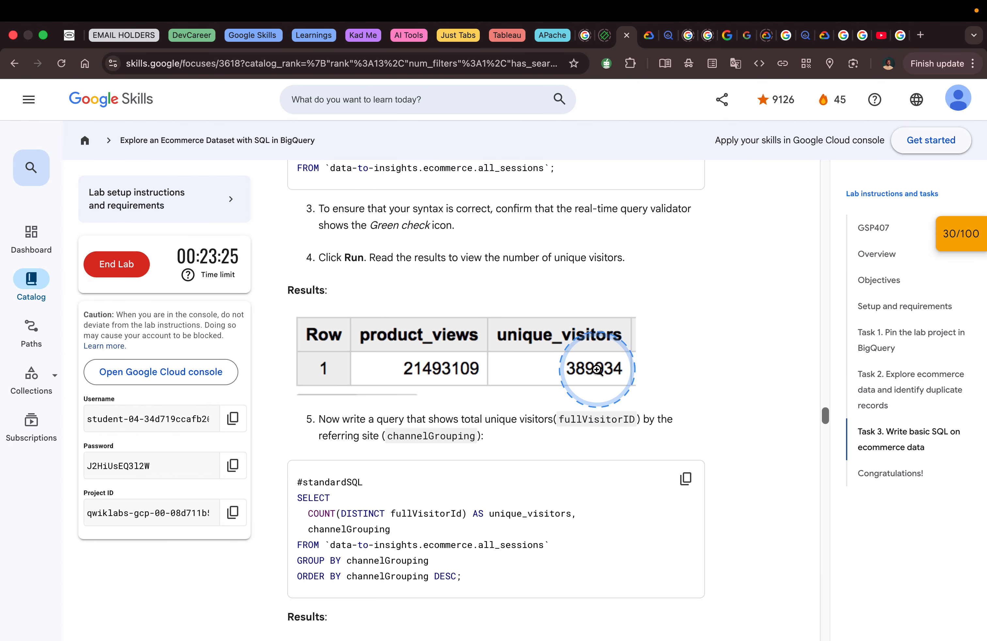
{"action": "left_click", "coordinate": [580, 372]}
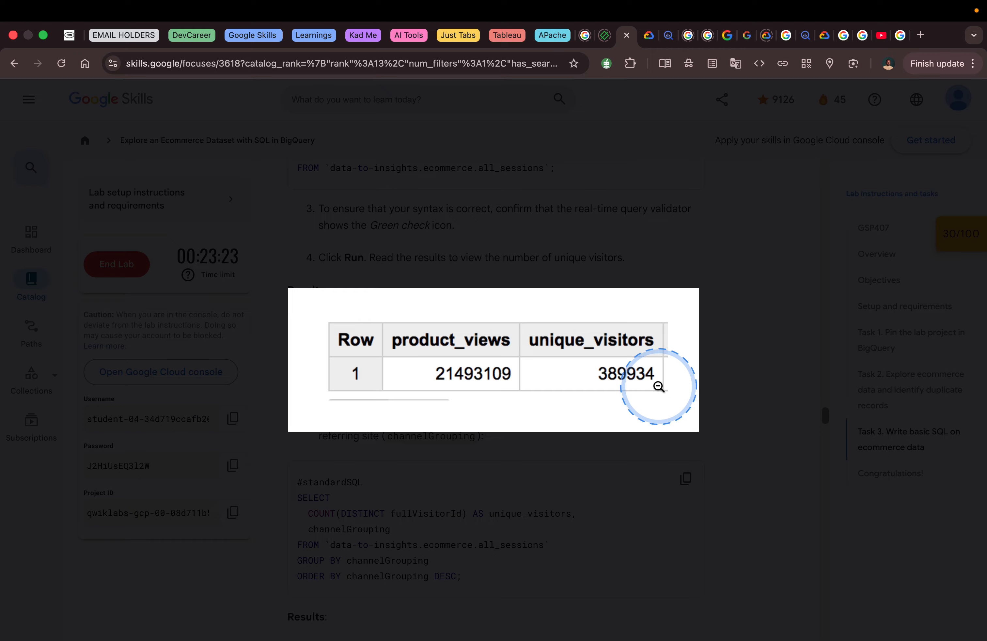
{"action": "left_click", "coordinate": [715, 314]}
- Copy the lab's query counting unique visitors by channelGrouping, and run it in a new BigQuery query
{"action": "scroll", "coordinate": [634, 349], "scroll_direction": "down", "scroll_amount": 3}
{"action": "scroll", "coordinate": [633, 353], "scroll_direction": "down", "scroll_amount": 2}
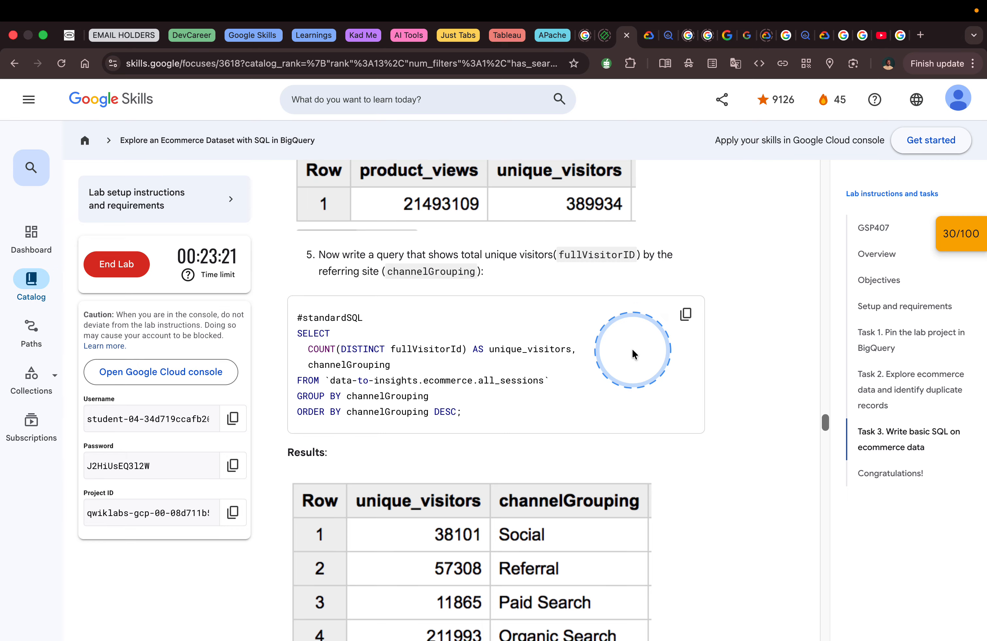
{"action": "scroll", "coordinate": [633, 354], "scroll_direction": "down", "scroll_amount": 1}
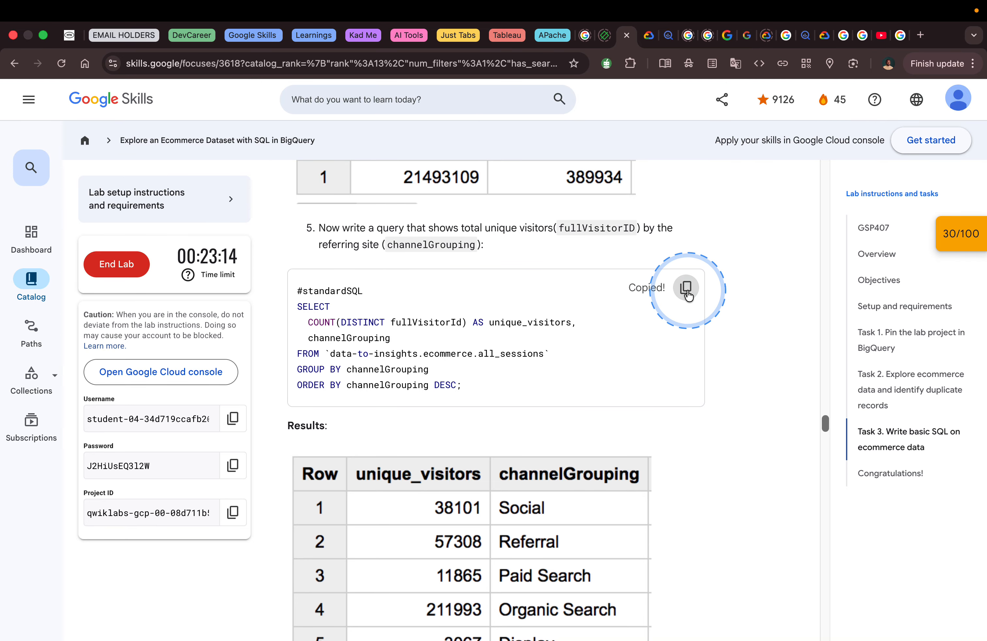
{"action": "key", "text": "ctrl+Left"}
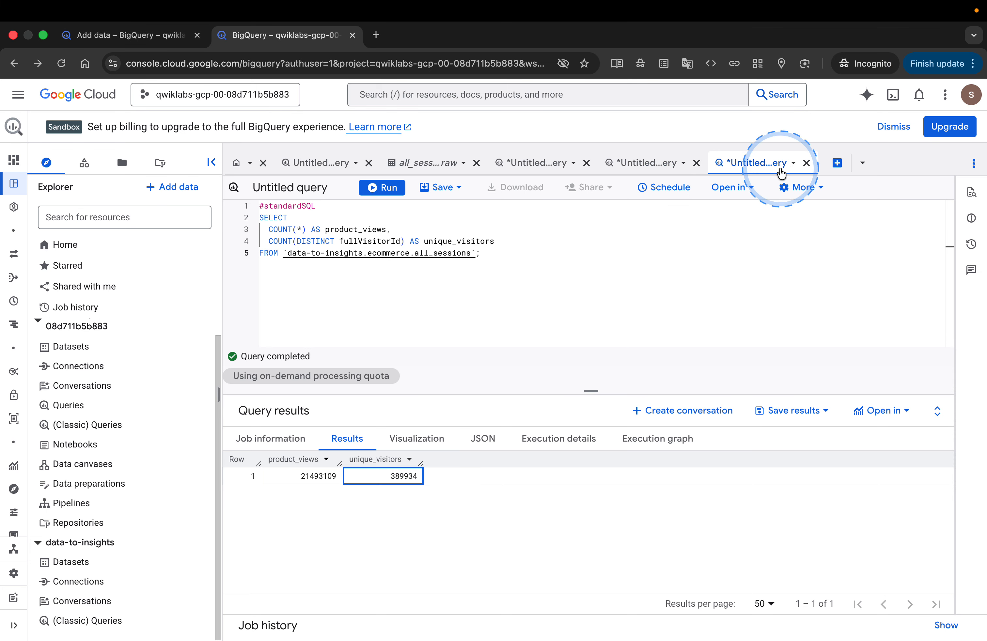
{"action": "left_click", "coordinate": [838, 162]}
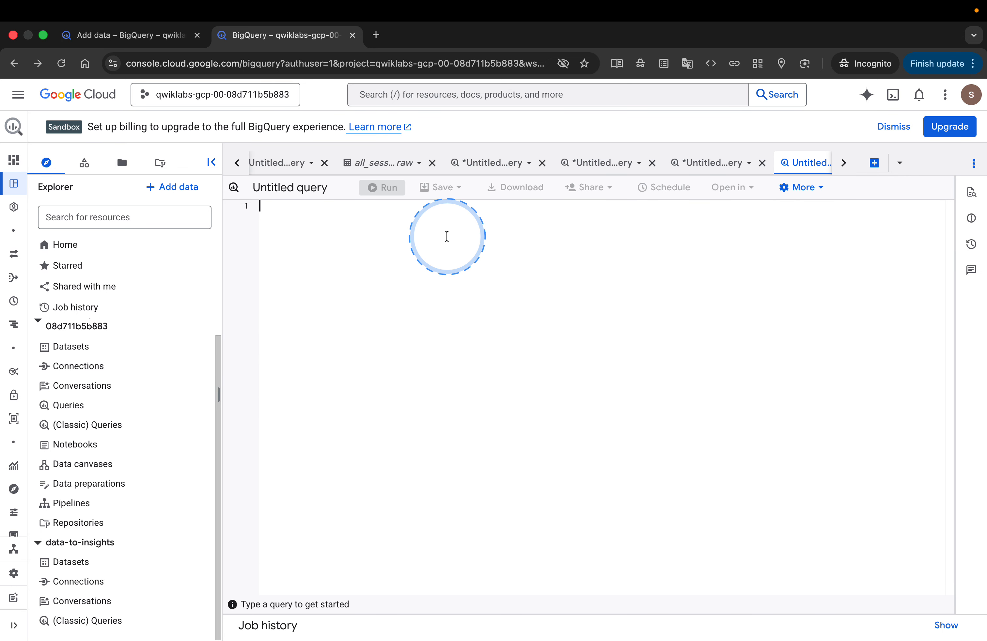
{"action": "type", "text": "#standardSQL SELECT   COUNT(DISTINCT fullVisitorId) AS unique_visitors,   channelGrouping FROM `data-to-insights.ecommerce.all_sessions` GROUP BY channelGrouping ORDER BY channelGrouping DESC;"}
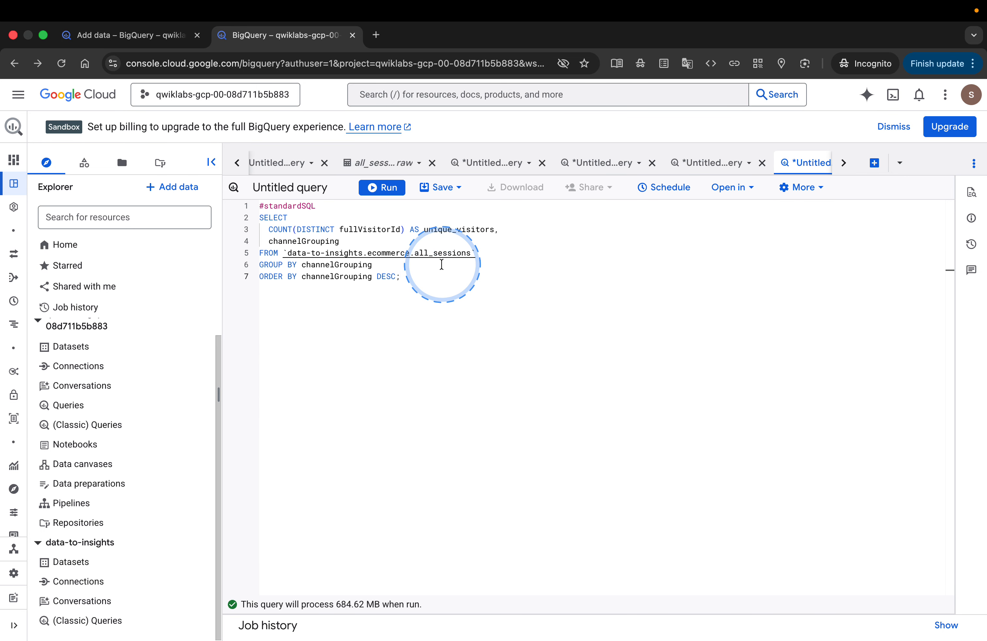
{"action": "left_click", "coordinate": [382, 187]}
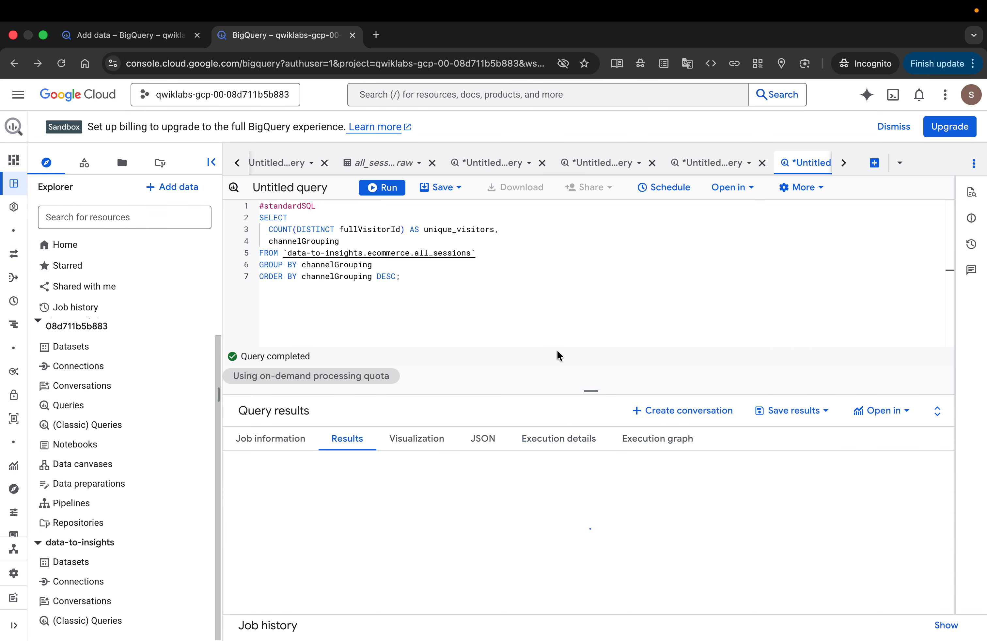
- Review the unique visitors per channelGrouping and compare them with the lab's expected results table
{"action": "left_click", "coordinate": [557, 351]}
{"action": "left_click", "coordinate": [559, 503]}
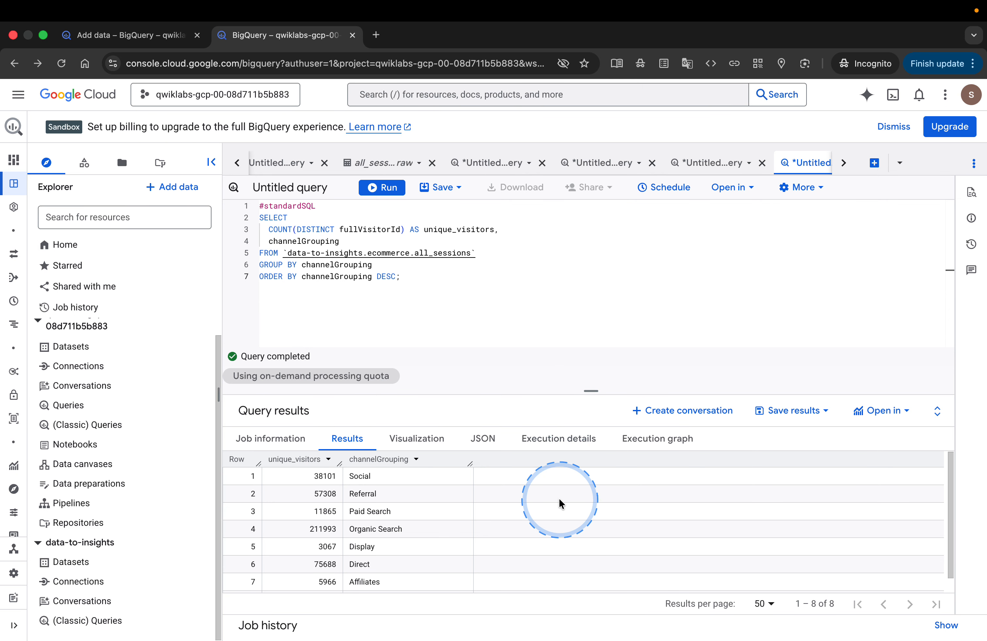
{"action": "scroll", "coordinate": [559, 503], "scroll_direction": "down", "scroll_amount": 1}
{"action": "scroll", "coordinate": [560, 503], "scroll_direction": "up", "scroll_amount": 1}
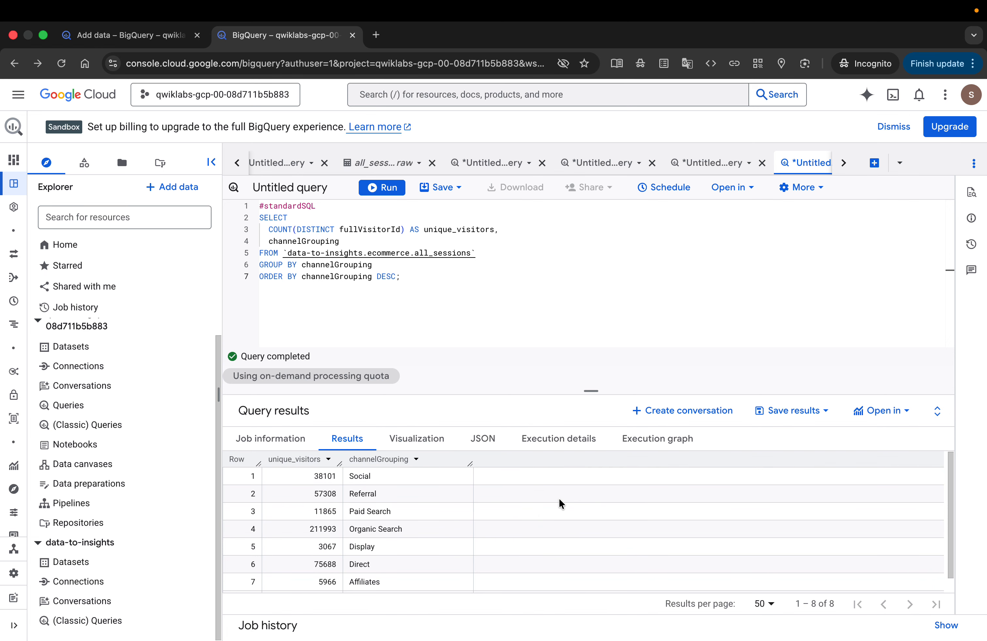
{"action": "left_click", "coordinate": [534, 402]}
{"action": "key", "text": "ctrl+Right"}
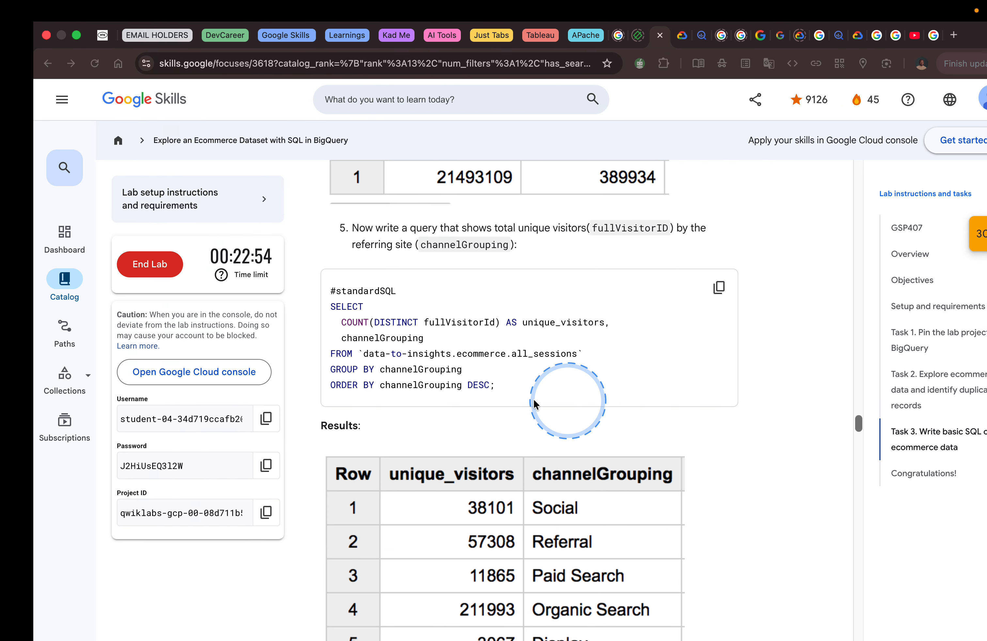
{"action": "scroll", "coordinate": [628, 381], "scroll_direction": "down", "scroll_amount": 5}
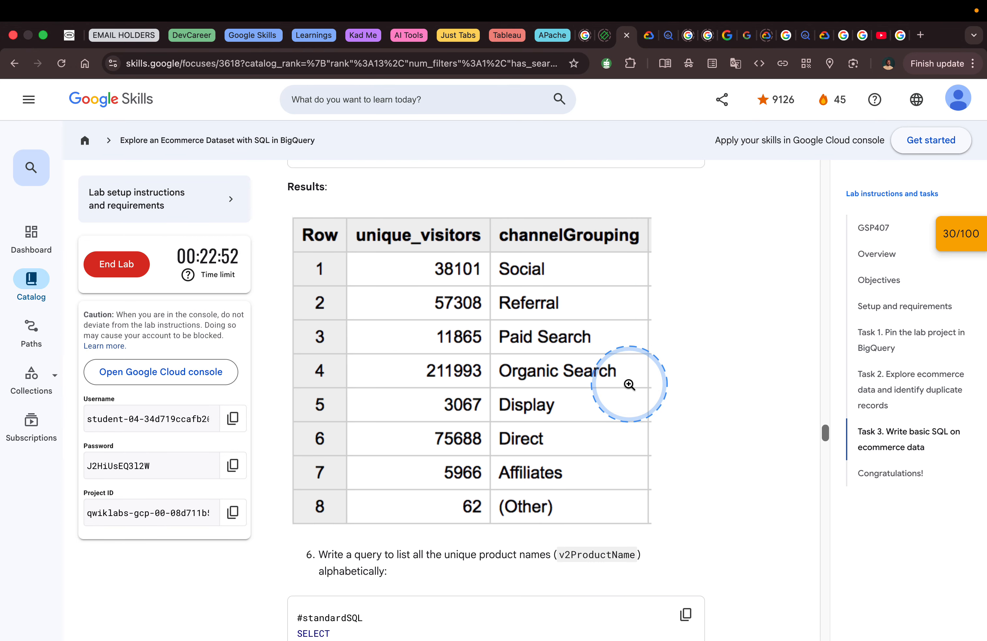
- Review the lab's channelGrouping query and expected results table against the unique visitors query open in BigQuery
{"action": "scroll", "coordinate": [627, 381], "scroll_direction": "up", "scroll_amount": 3}
{"action": "scroll", "coordinate": [628, 384], "scroll_direction": "up", "scroll_amount": 3}
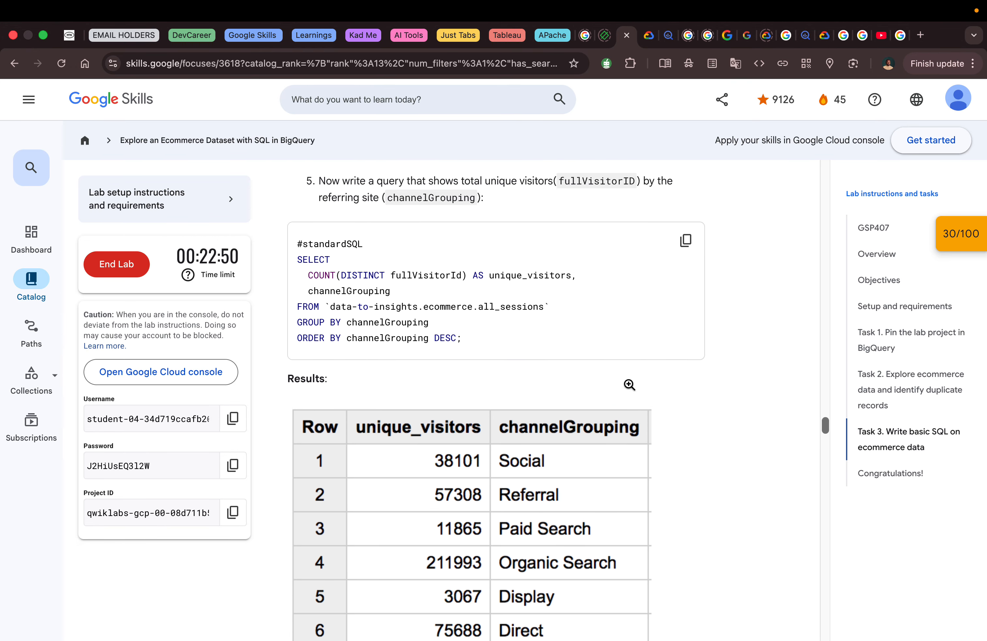
{"action": "scroll", "coordinate": [629, 388], "scroll_direction": "up", "scroll_amount": 1}
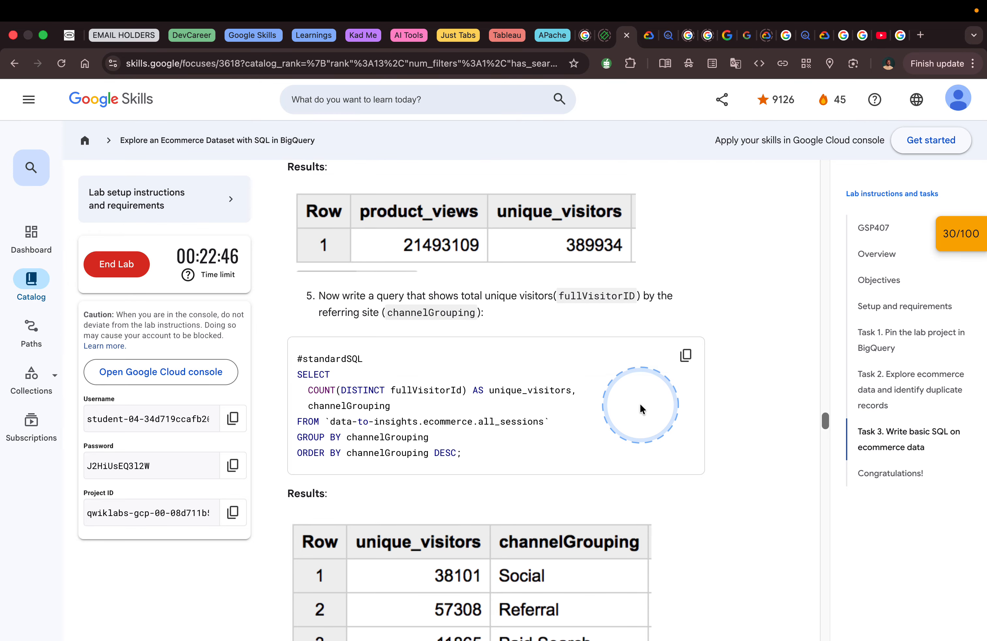
{"action": "scroll", "coordinate": [639, 403], "scroll_direction": "up", "scroll_amount": 3}
{"action": "scroll", "coordinate": [639, 402], "scroll_direction": "down", "scroll_amount": 10}
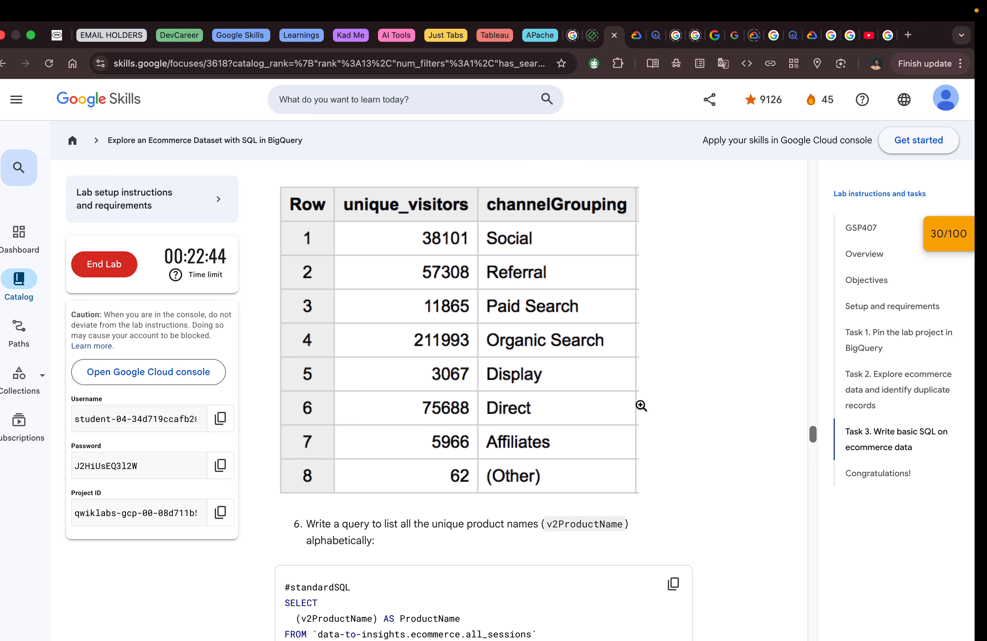
{"action": "key", "text": "ctrl+Left"}
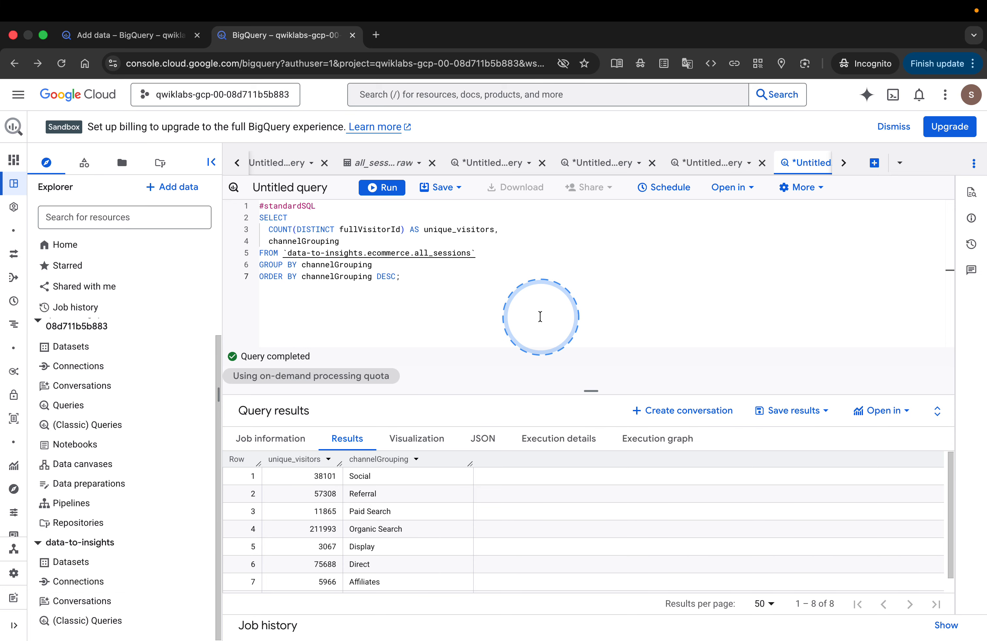
{"action": "key", "text": "ctrl+Right"}
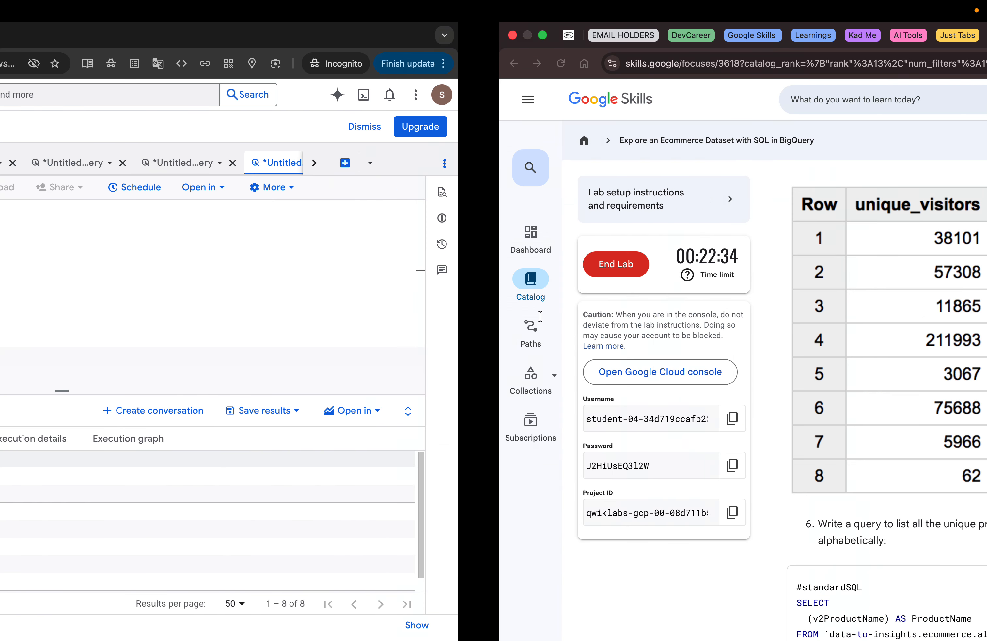
{"action": "scroll", "coordinate": [704, 321], "scroll_direction": "up", "scroll_amount": 5}
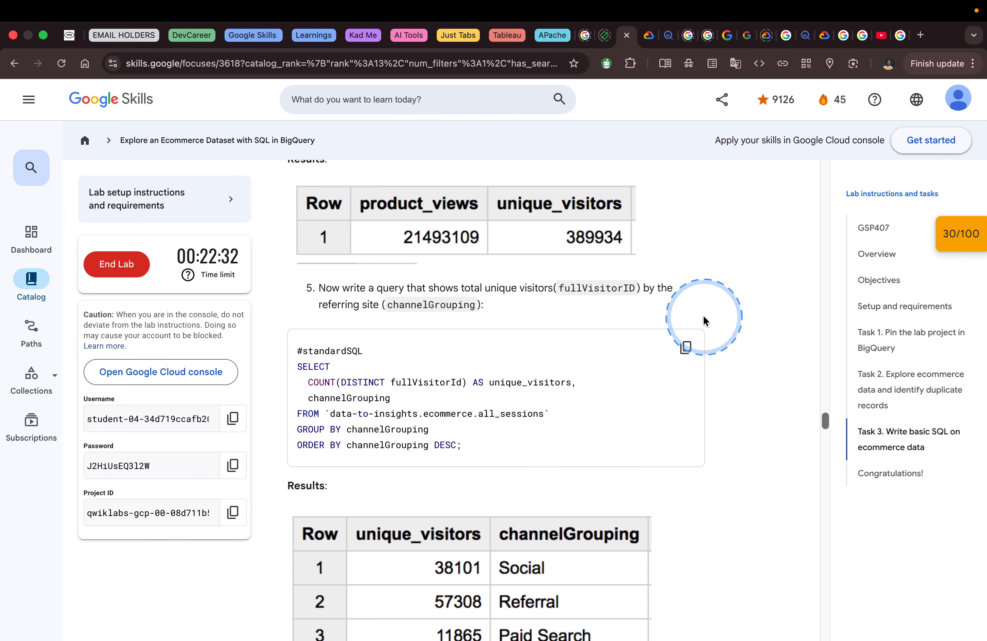
{"action": "scroll", "coordinate": [731, 319], "scroll_direction": "down", "scroll_amount": 3}
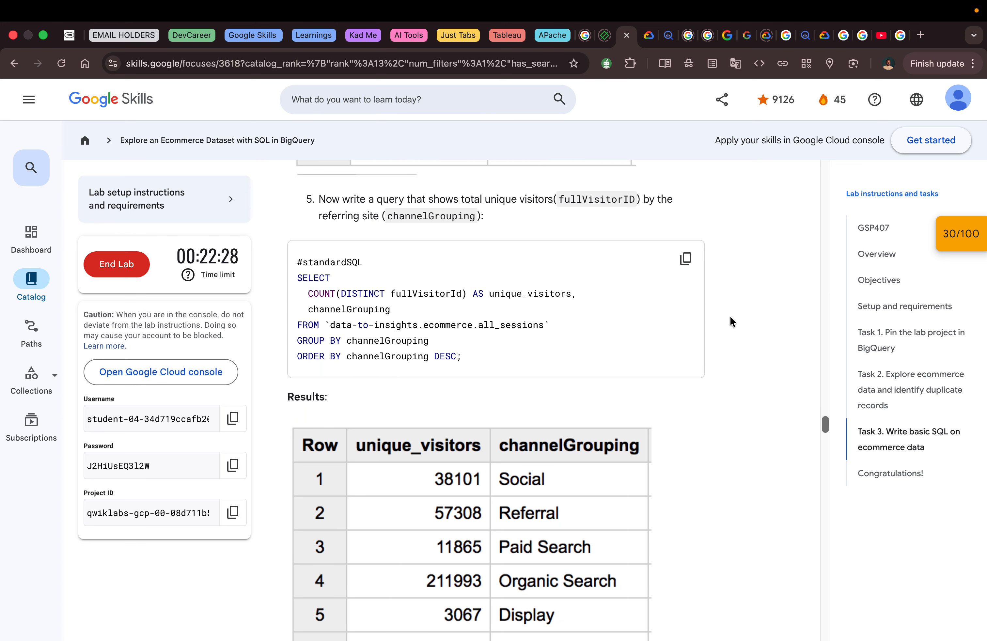
- Copy the lab's unique visitors by channelGrouping query again, and run it in another new BigQuery query
{"action": "left_click", "coordinate": [686, 259]}
{"action": "scroll", "coordinate": [733, 301], "scroll_direction": "down", "scroll_amount": 8}
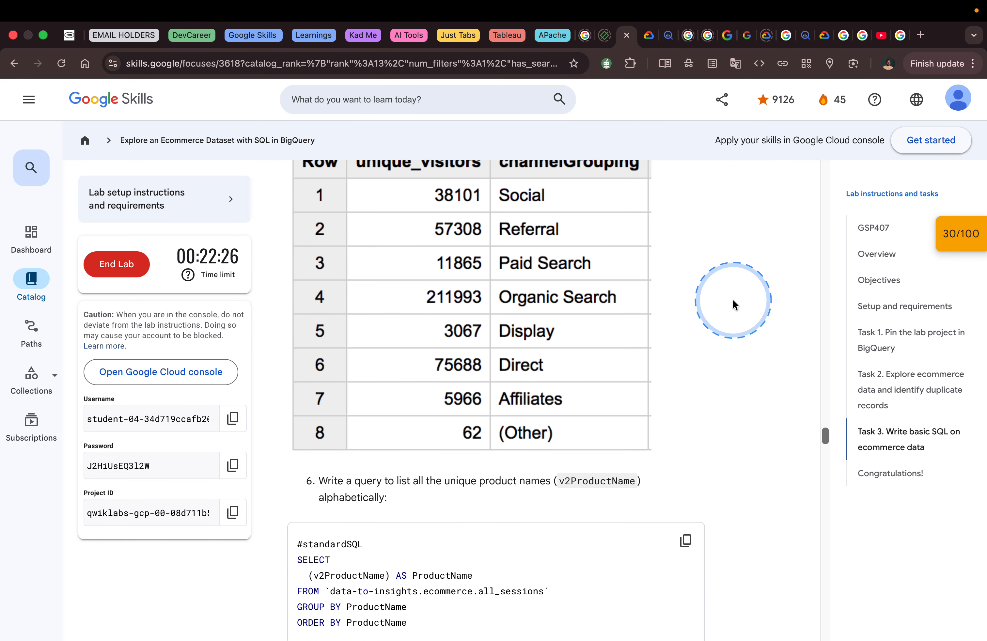
{"action": "scroll", "coordinate": [733, 301], "scroll_direction": "down", "scroll_amount": 2}
{"action": "key", "text": "ctrl+Left"}
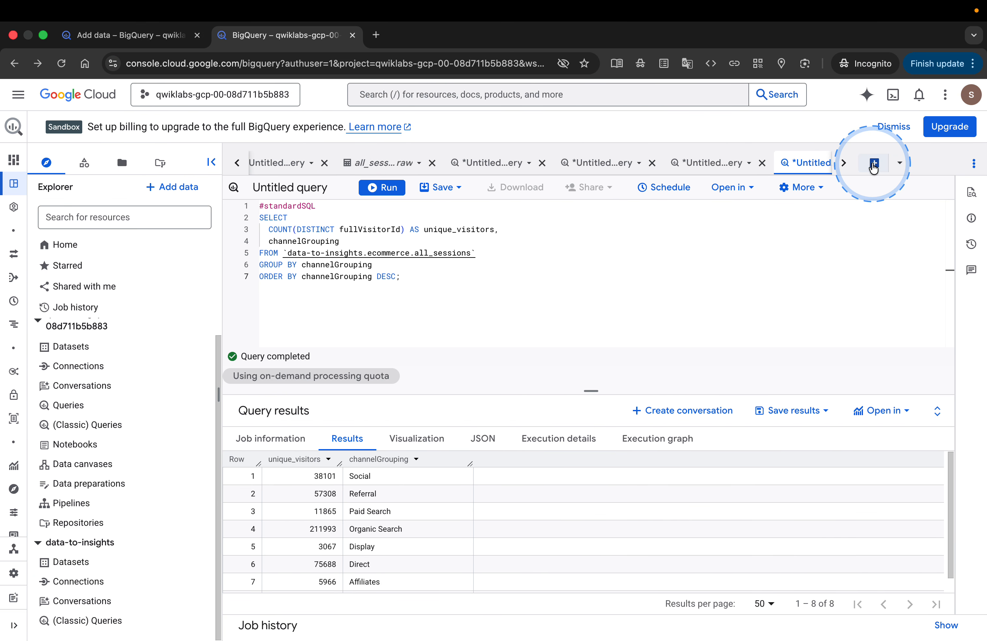
{"action": "left_click", "coordinate": [873, 163]}
{"action": "key", "text": "super+v"}
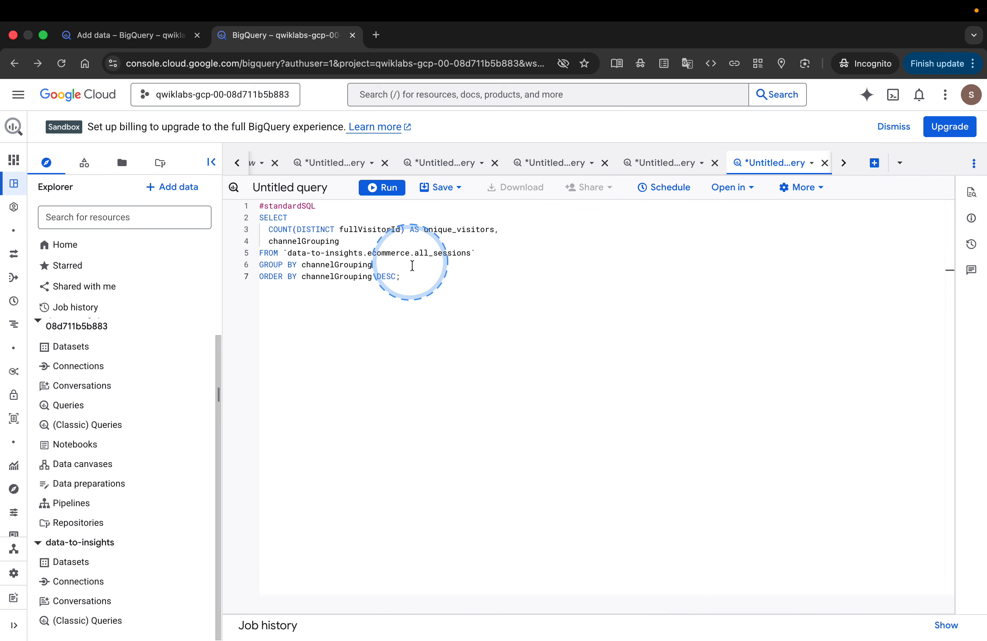
{"action": "left_click", "coordinate": [389, 187]}
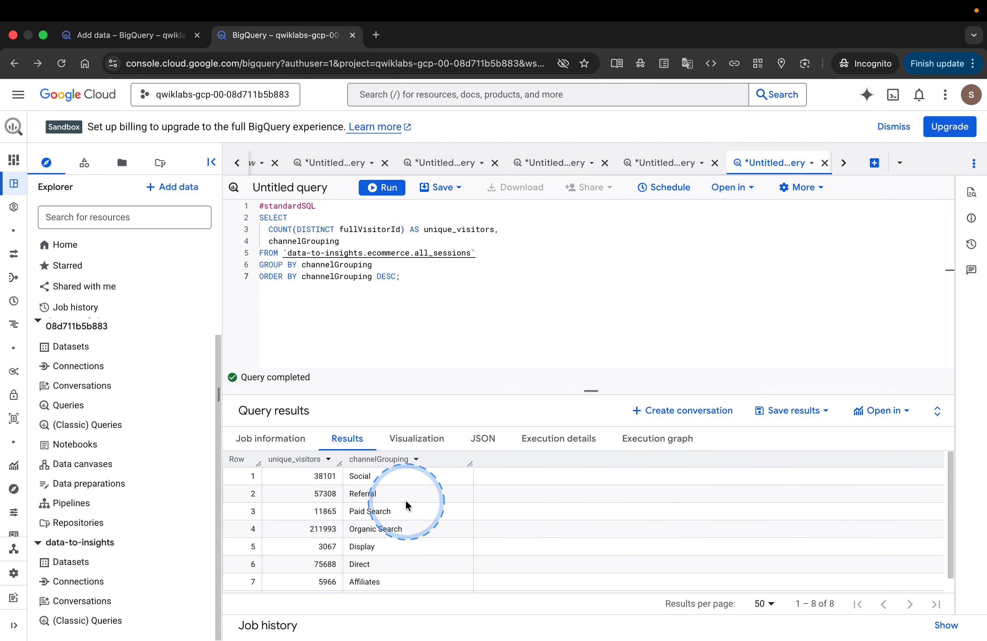
- Look through the channelGrouping result rows and enlarge the query results area so all of them fit
{"action": "scroll", "coordinate": [330, 549], "scroll_direction": "down", "scroll_amount": 1}
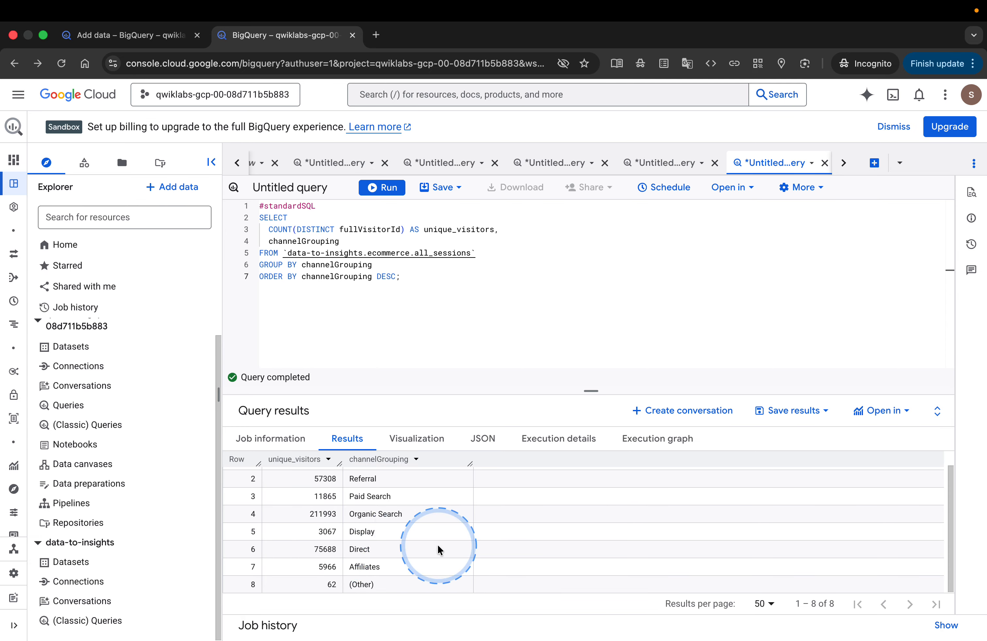
{"action": "scroll", "coordinate": [321, 502], "scroll_direction": "up", "scroll_amount": 1}
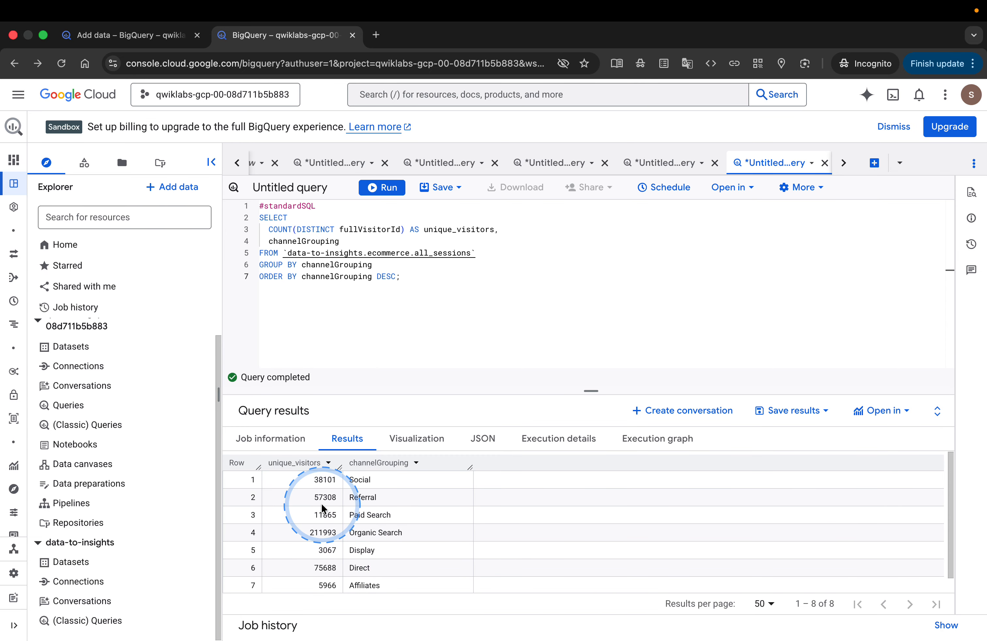
{"action": "left_click_drag", "start_coordinate": [368, 389], "coordinate": [367, 291]}
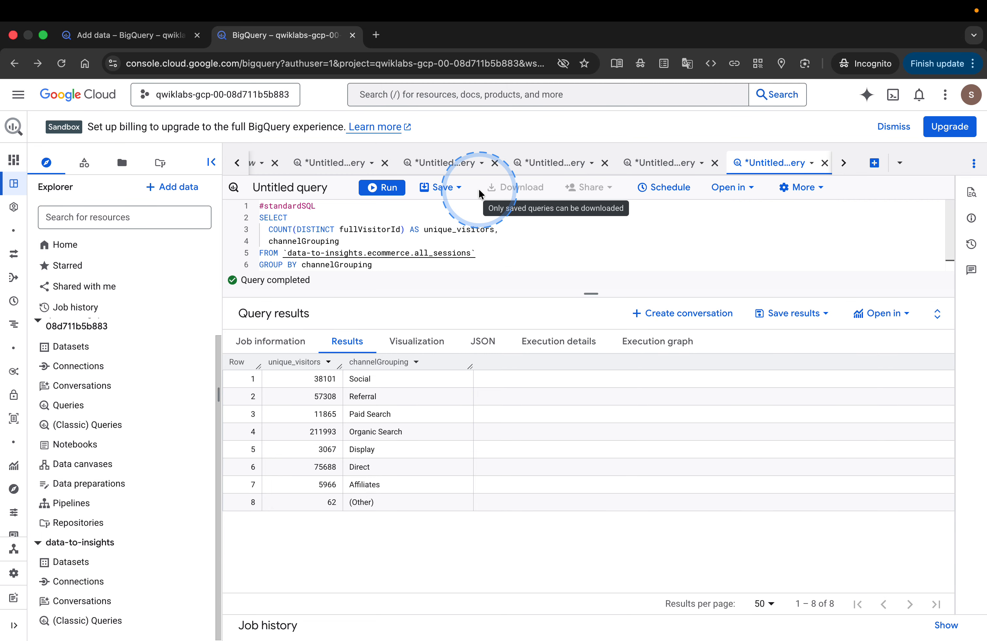
- Copy the lab's query listing unique v2ProductName values alphabetically, run it in a new BigQuery query, and look through the product names
{"action": "key", "text": "ctrl+Right"}
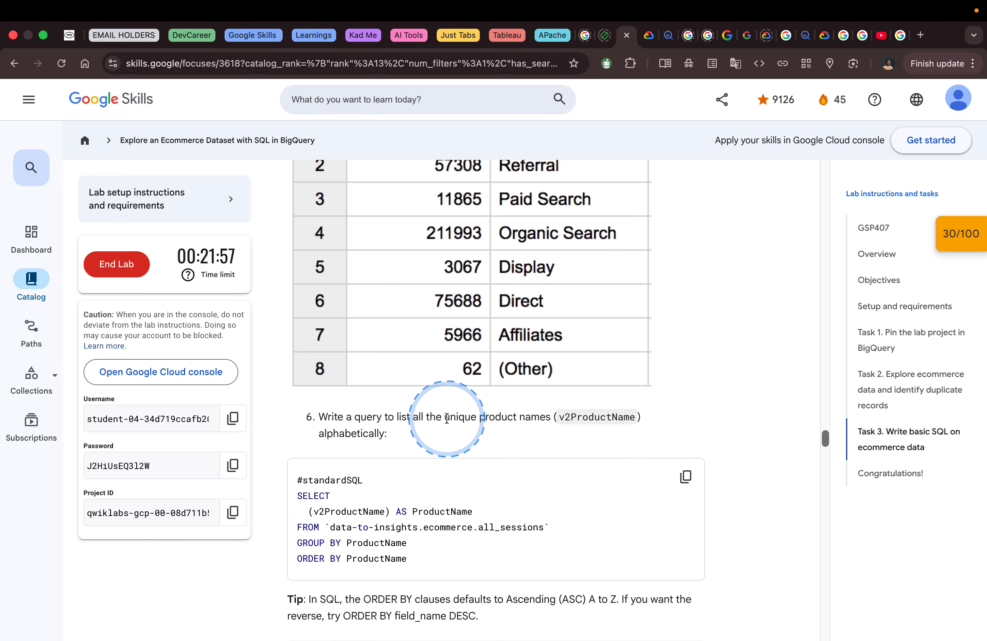
{"action": "left_click", "coordinate": [685, 476]}
{"action": "scroll", "coordinate": [538, 457], "scroll_direction": "down", "scroll_amount": 5}
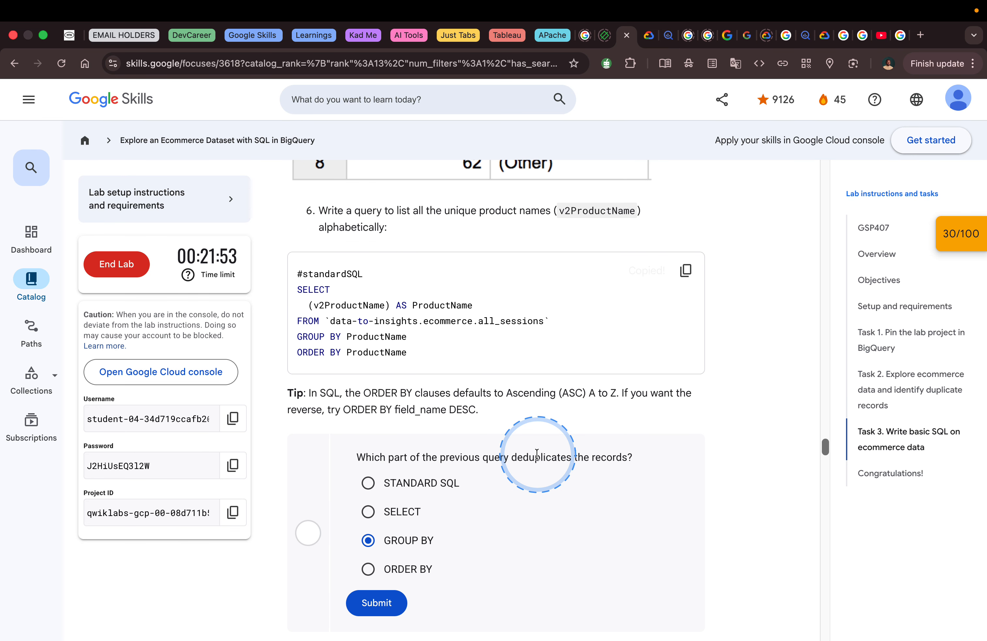
{"action": "key", "text": "ctrl+Right"}
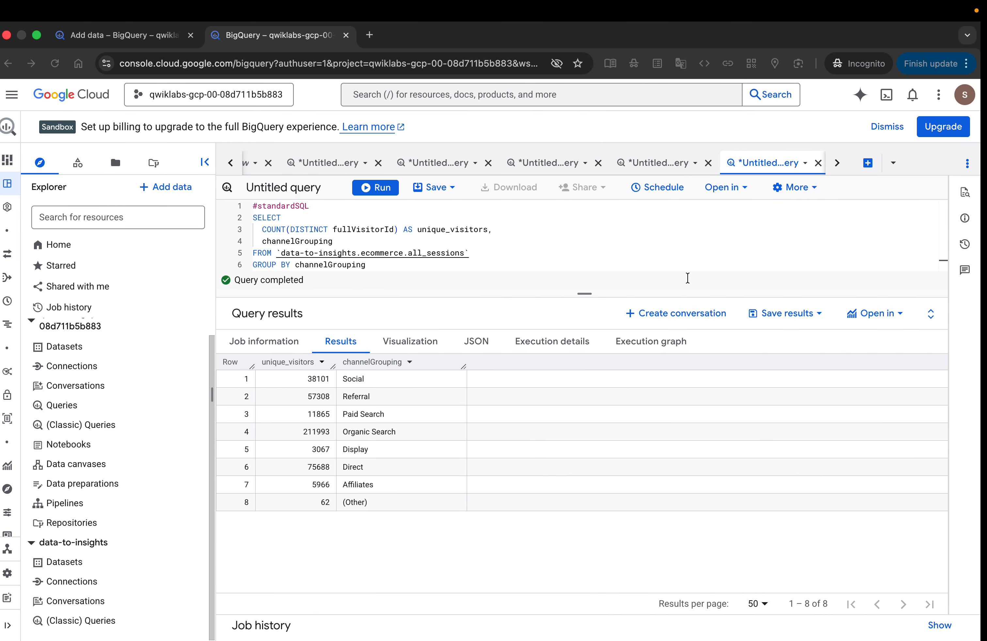
{"action": "left_click", "coordinate": [873, 162]}
{"action": "left_click", "coordinate": [489, 253]}
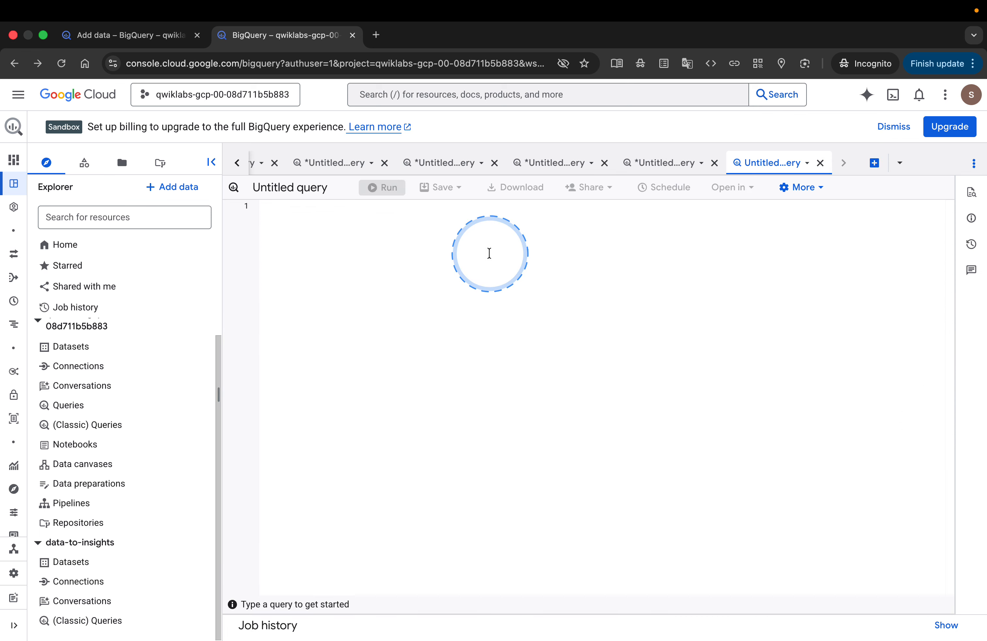
{"action": "key", "text": "super+v"}
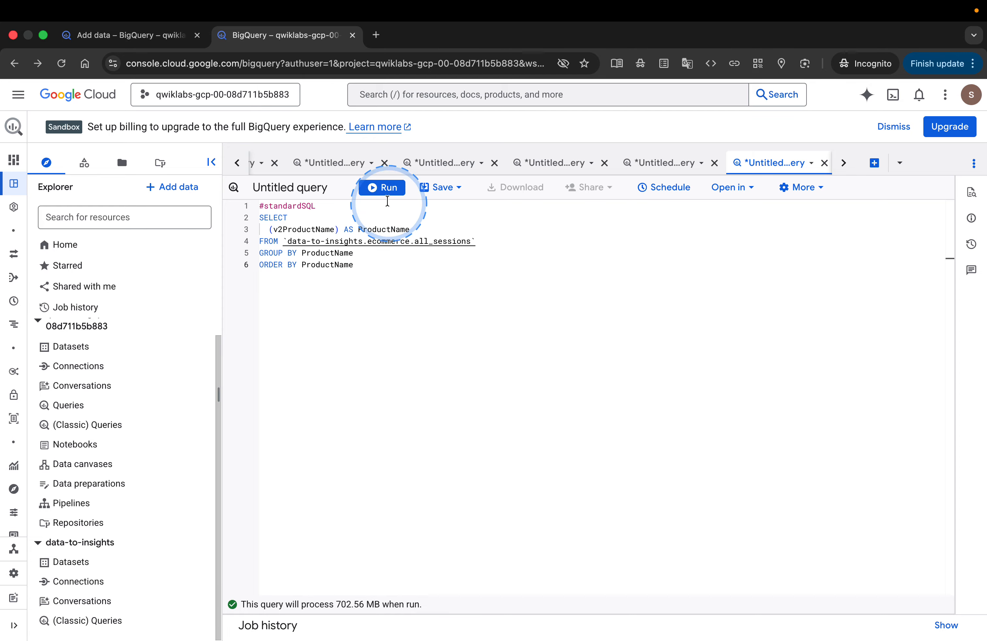
{"action": "left_click", "coordinate": [380, 188]}
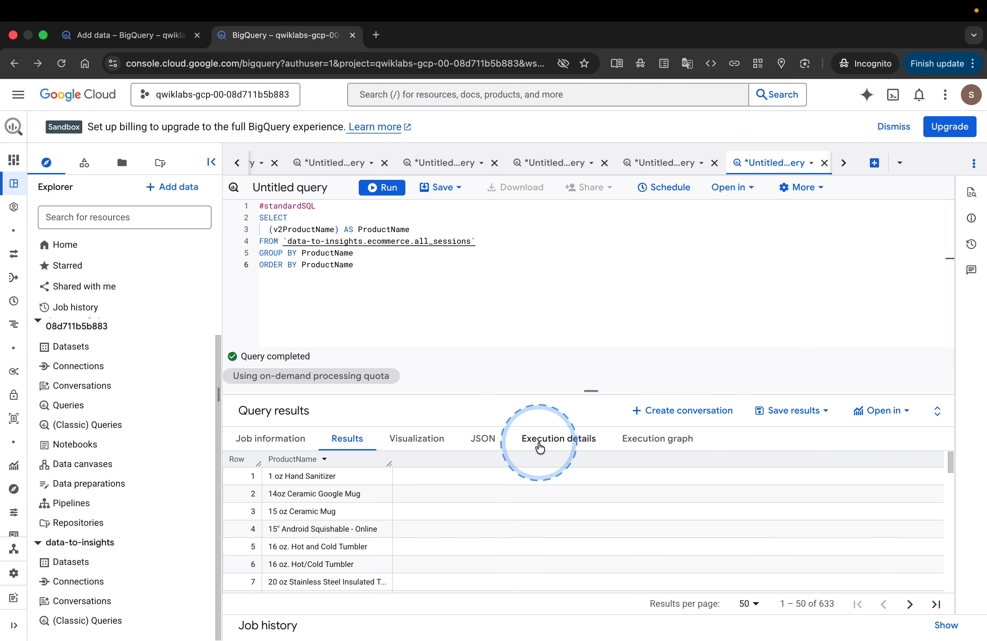
{"action": "scroll", "coordinate": [329, 537], "scroll_direction": "down", "scroll_amount": 3}
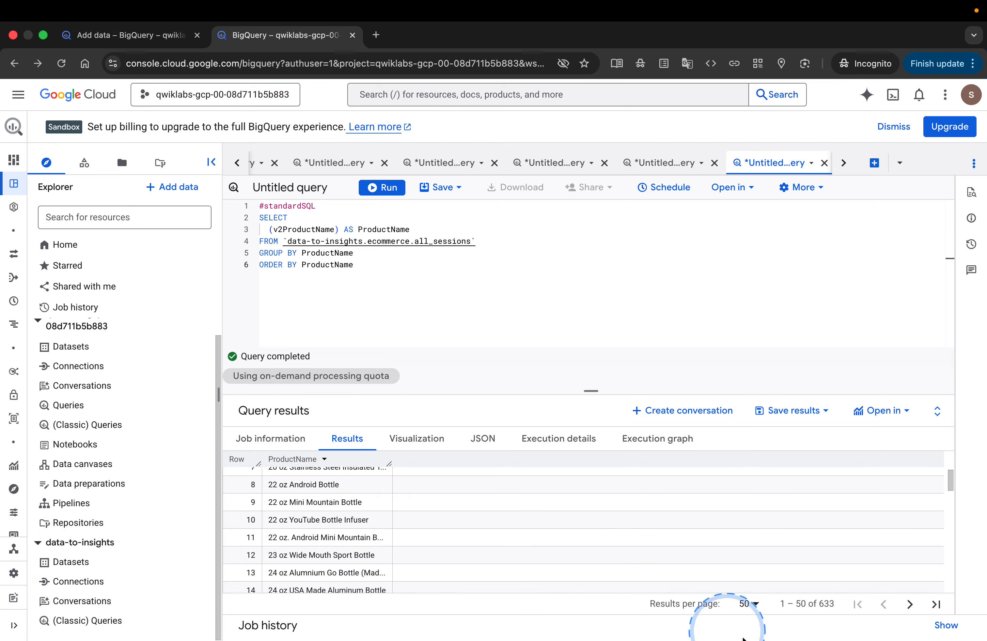
- Submit GROUP BY as the lab answer for which part of the previous query deduplicates the records
{"action": "key", "text": "ctrl+Right"}
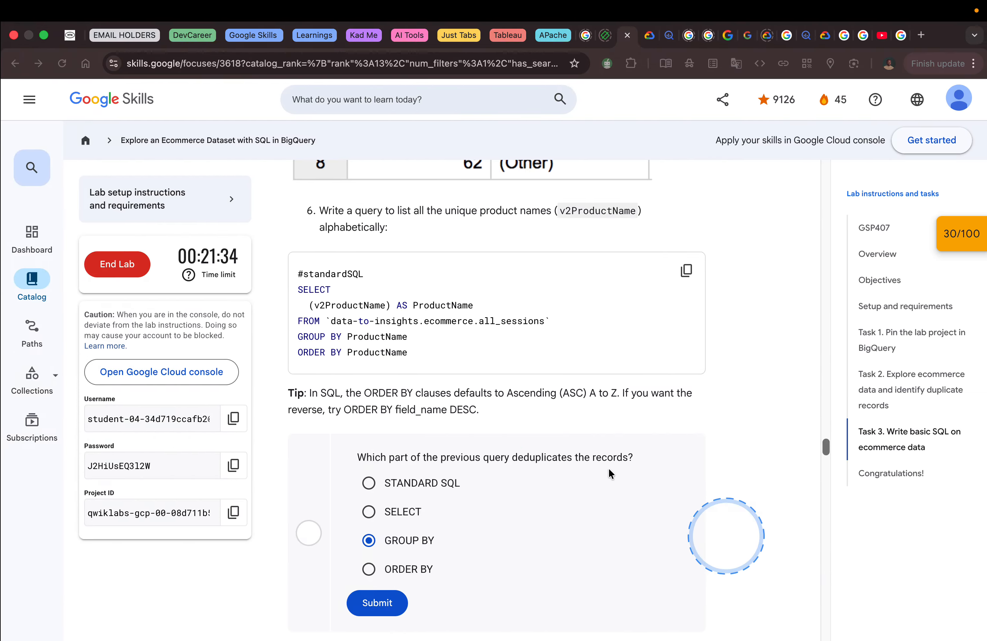
{"action": "scroll", "coordinate": [558, 446], "scroll_direction": "down", "scroll_amount": 3}
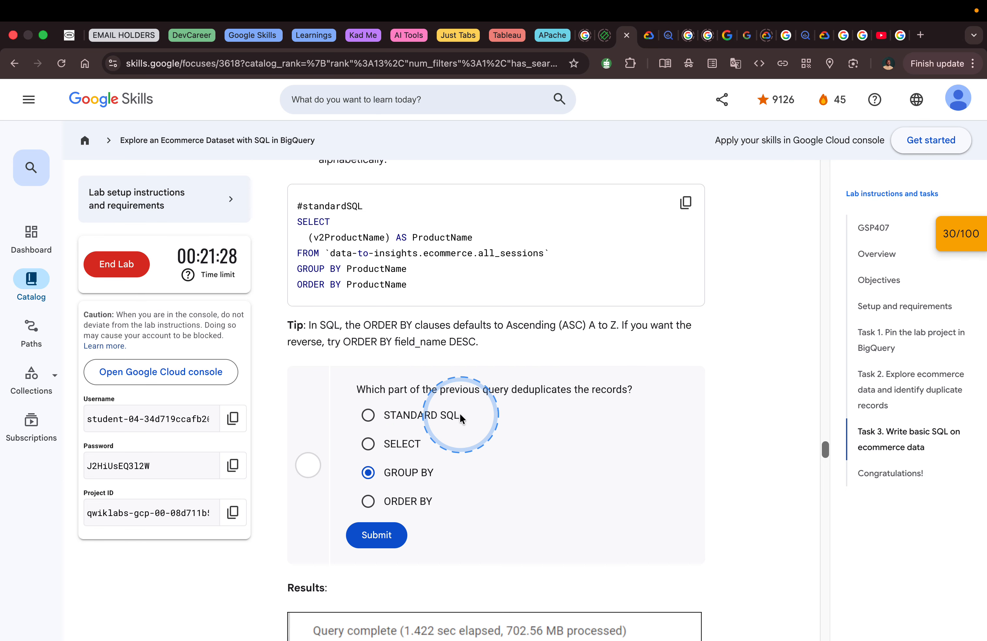
{"action": "left_click", "coordinate": [393, 526]}
- Check the product name query's row count in BigQuery, and submit 633 as the lab answer for total distinct product names
{"action": "scroll", "coordinate": [487, 487], "scroll_direction": "down", "scroll_amount": 12}
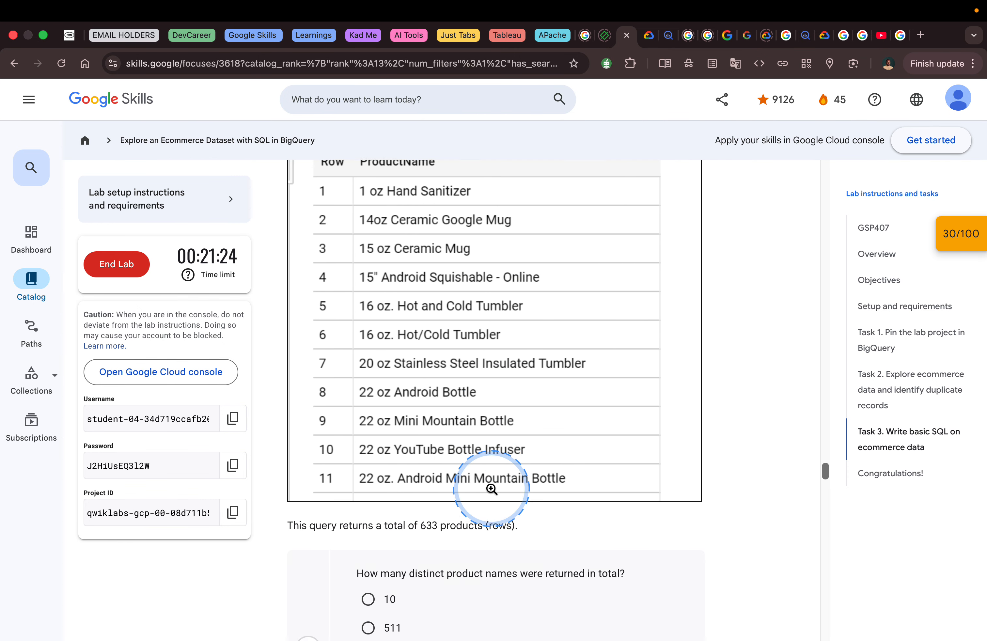
{"action": "scroll", "coordinate": [491, 488], "scroll_direction": "down", "scroll_amount": 4}
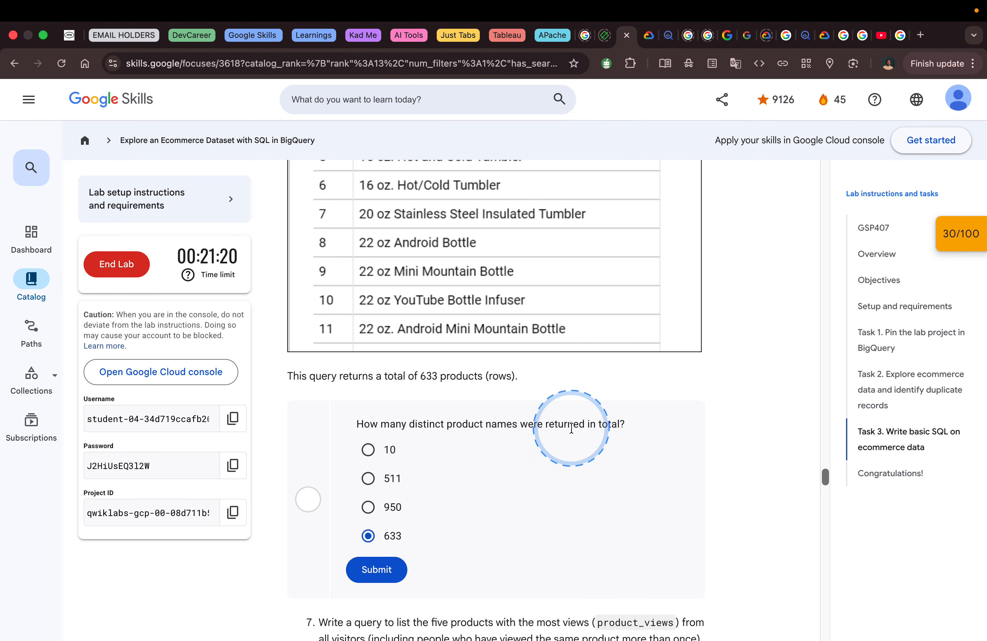
{"action": "key", "text": "ctrl+Left"}
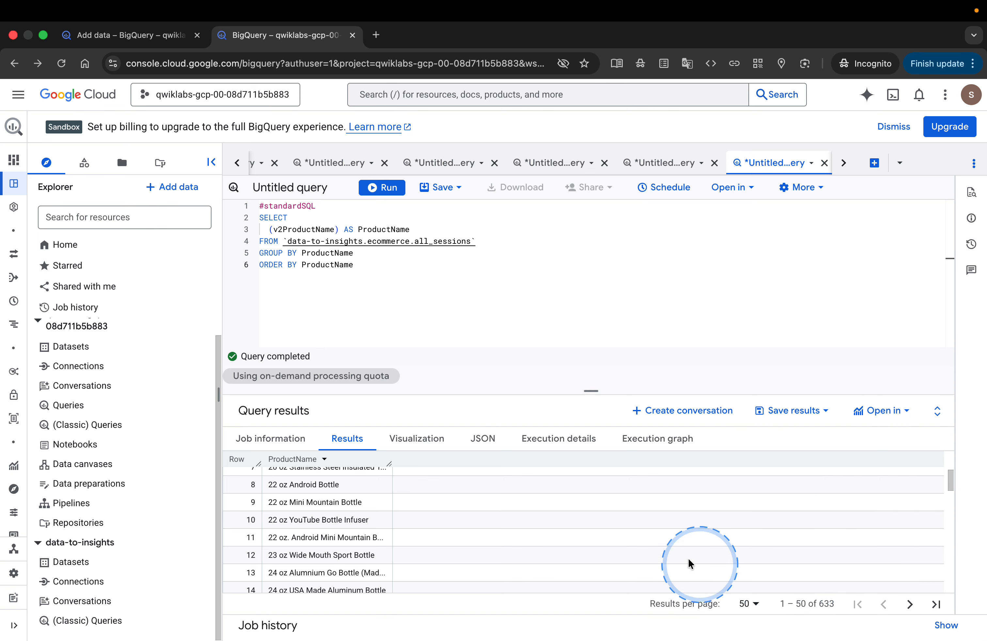
{"action": "key", "text": "ctrl+Right"}
{"action": "left_click", "coordinate": [379, 570]}
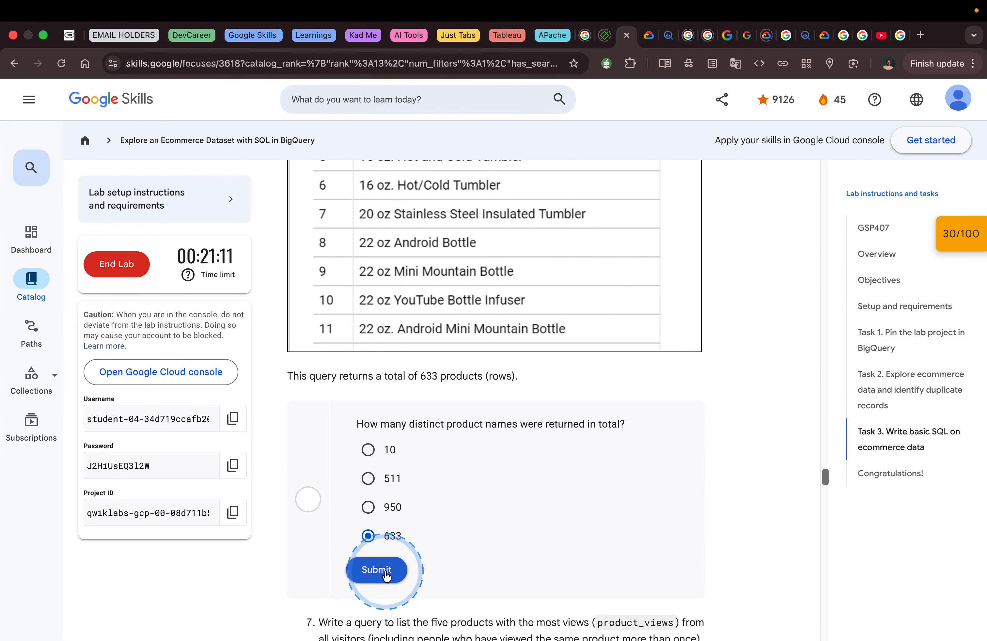
- Copy the lab's query listing the five products with the most product_views for type 'PAGE', and run it in a new BigQuery query
{"action": "scroll", "coordinate": [511, 514], "scroll_direction": "down", "scroll_amount": 5}
{"action": "scroll", "coordinate": [512, 516], "scroll_direction": "down", "scroll_amount": 5}
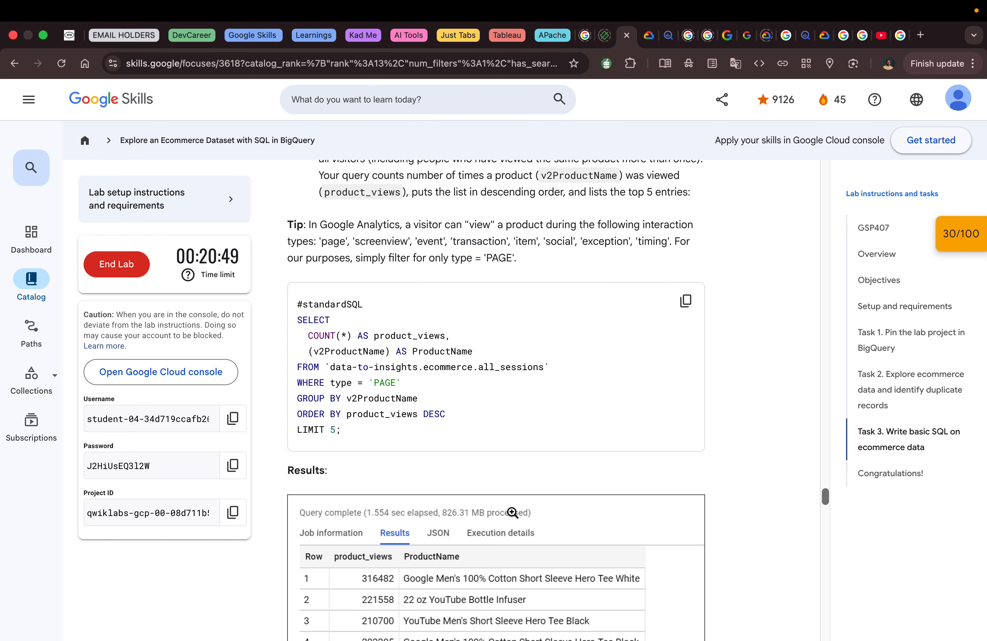
{"action": "left_click", "coordinate": [686, 300]}
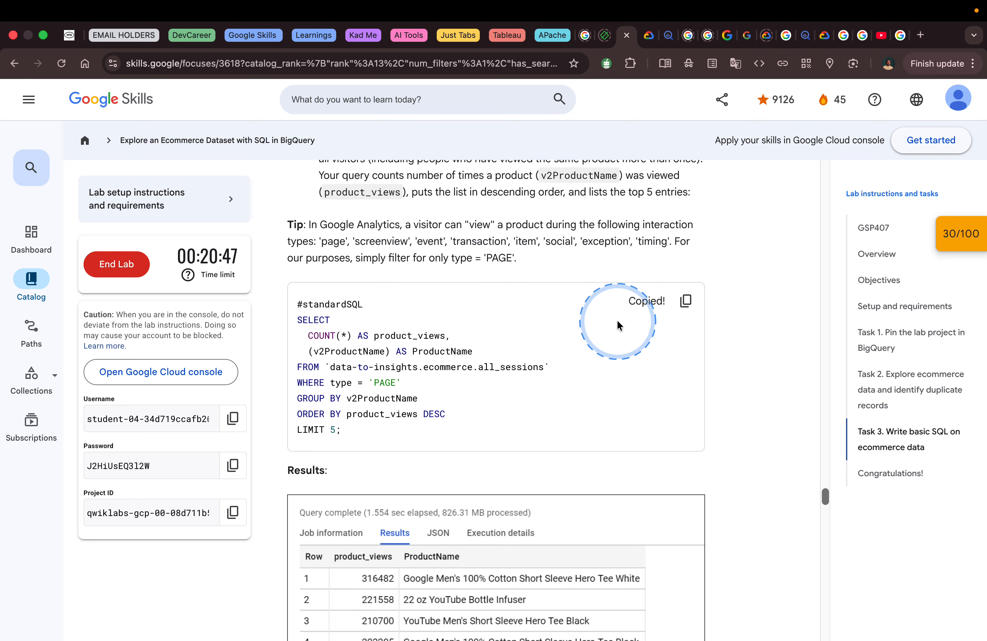
{"action": "key", "text": "ctrl+Left"}
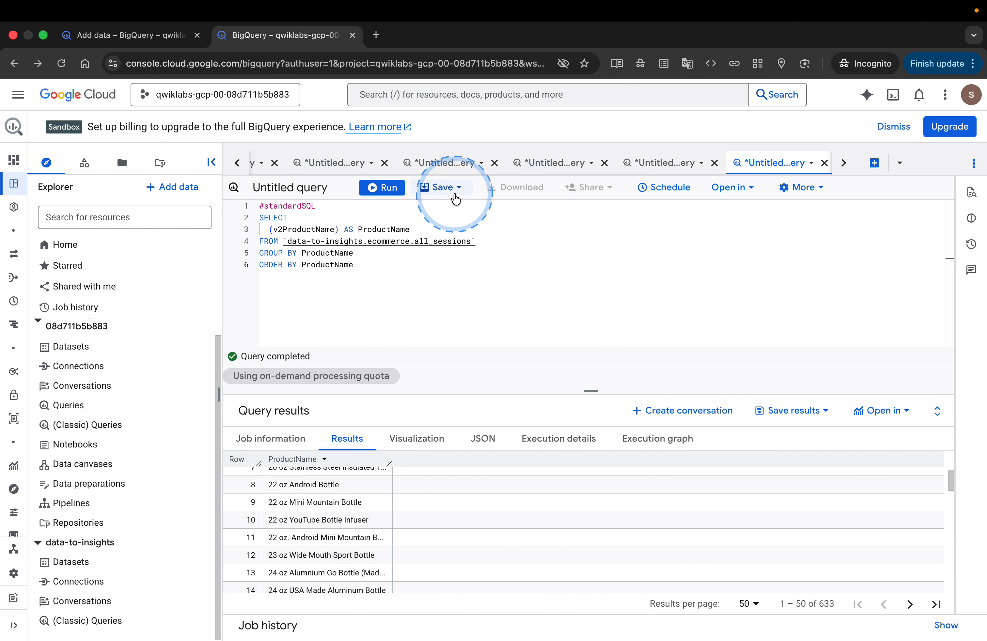
{"action": "left_click", "coordinate": [875, 163]}
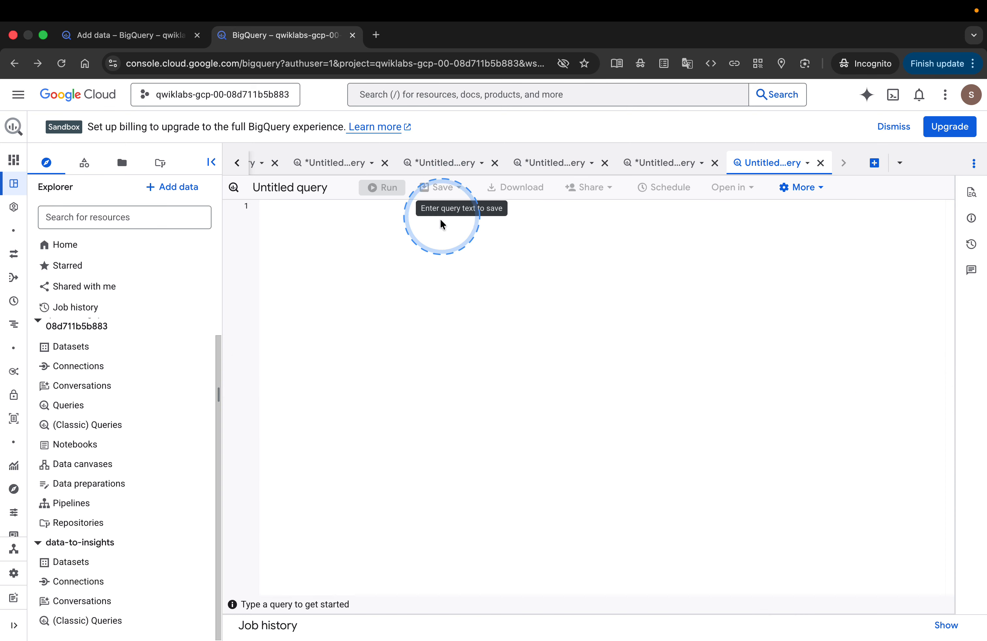
{"action": "key", "text": "super+v"}
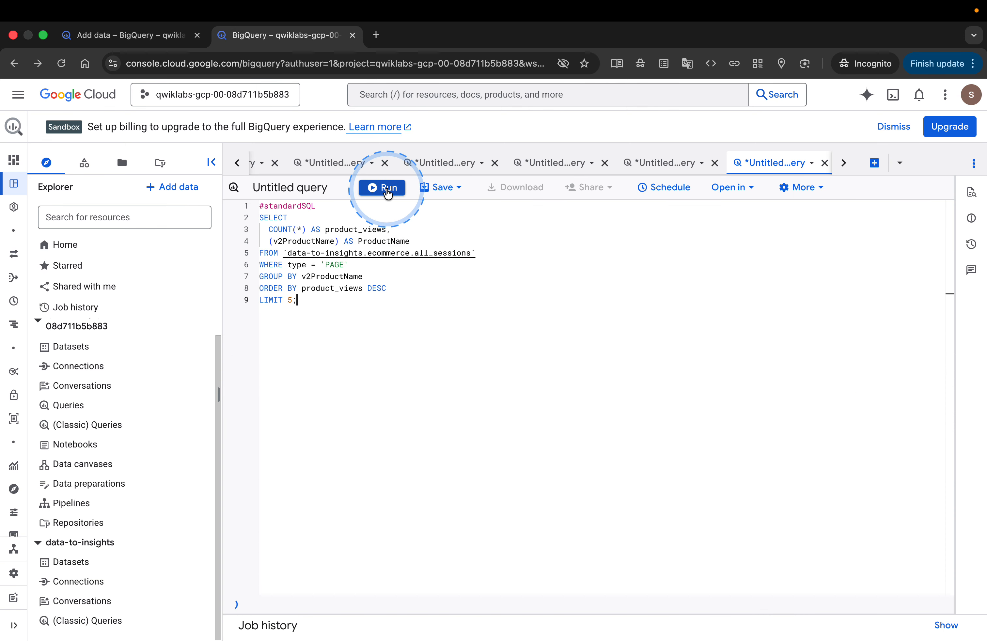
{"action": "left_click", "coordinate": [387, 191]}
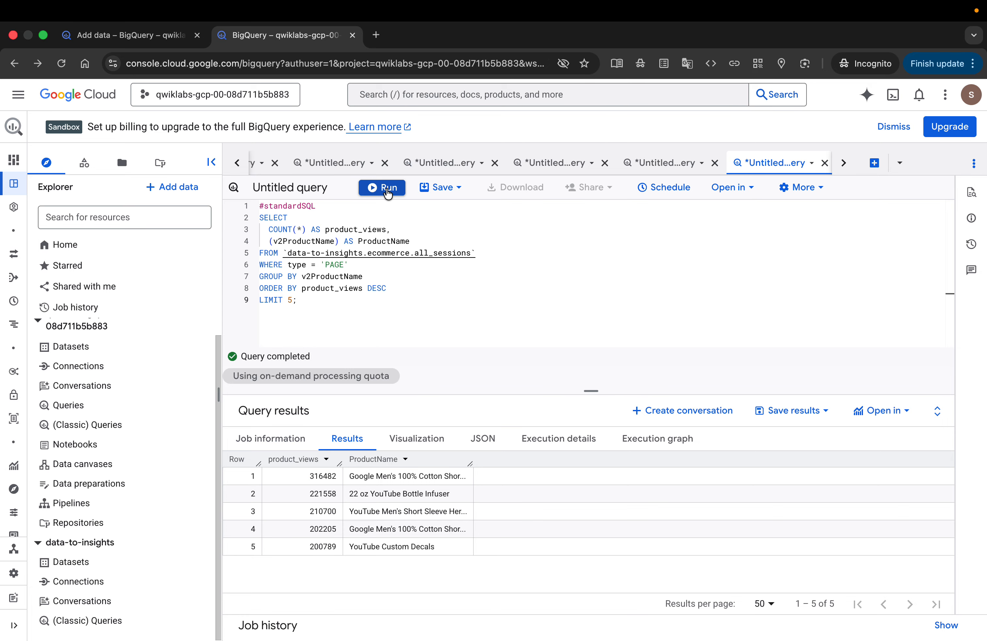
- Compare the top five products by product_views in BigQuery with the lab's expected results image
{"action": "left_click", "coordinate": [471, 289]}
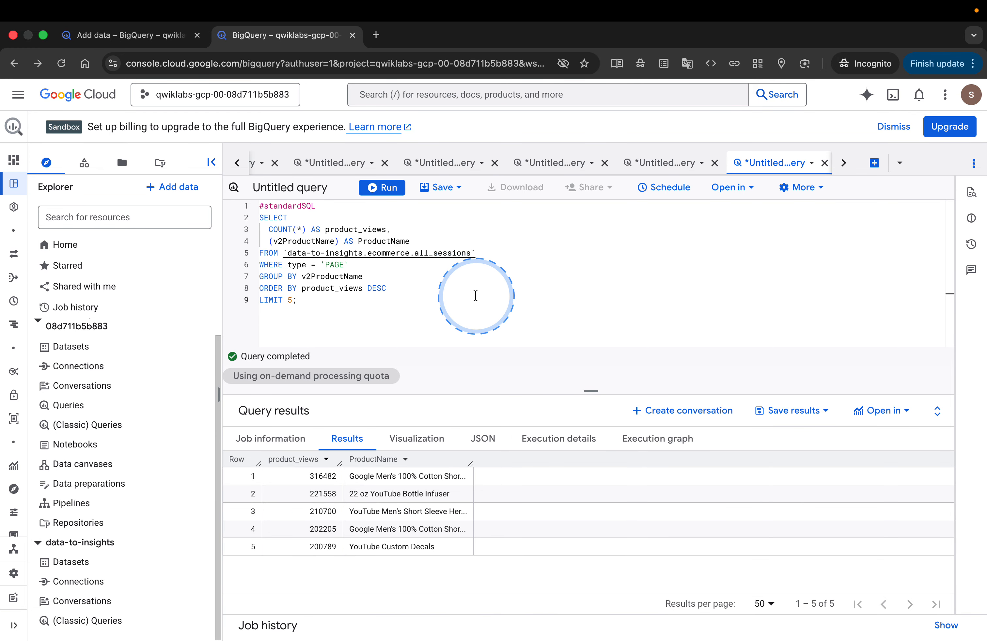
{"action": "key", "text": "ctrl+Right"}
{"action": "scroll", "coordinate": [616, 397], "scroll_direction": "down", "scroll_amount": 2}
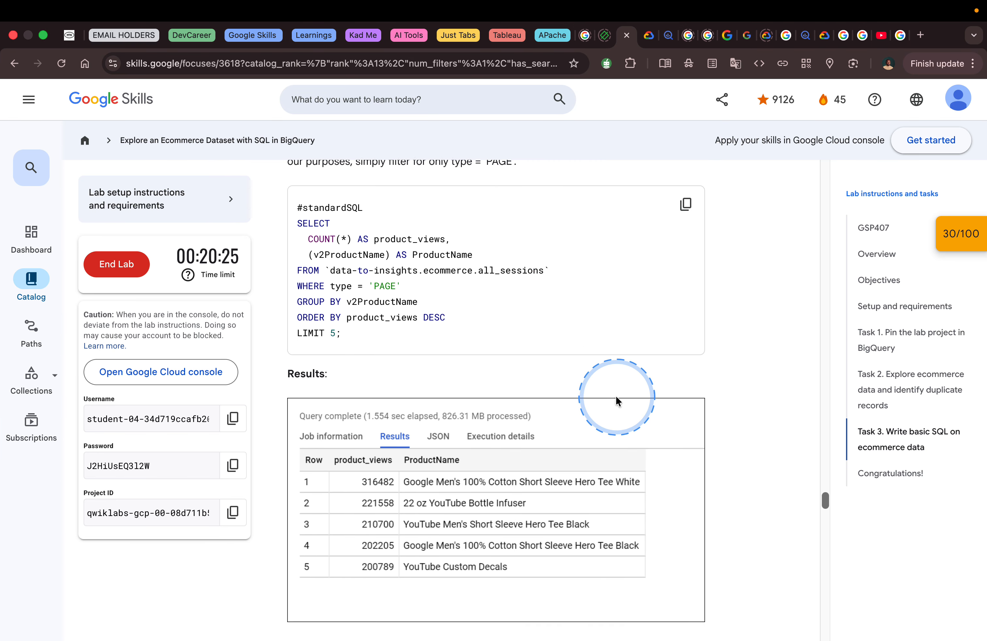
- Copy the lab's bonus query counting each product view once per visitor (unique_product_views_by_person), and run it in a new BigQuery query
{"action": "scroll", "coordinate": [616, 399], "scroll_direction": "down", "scroll_amount": 5}
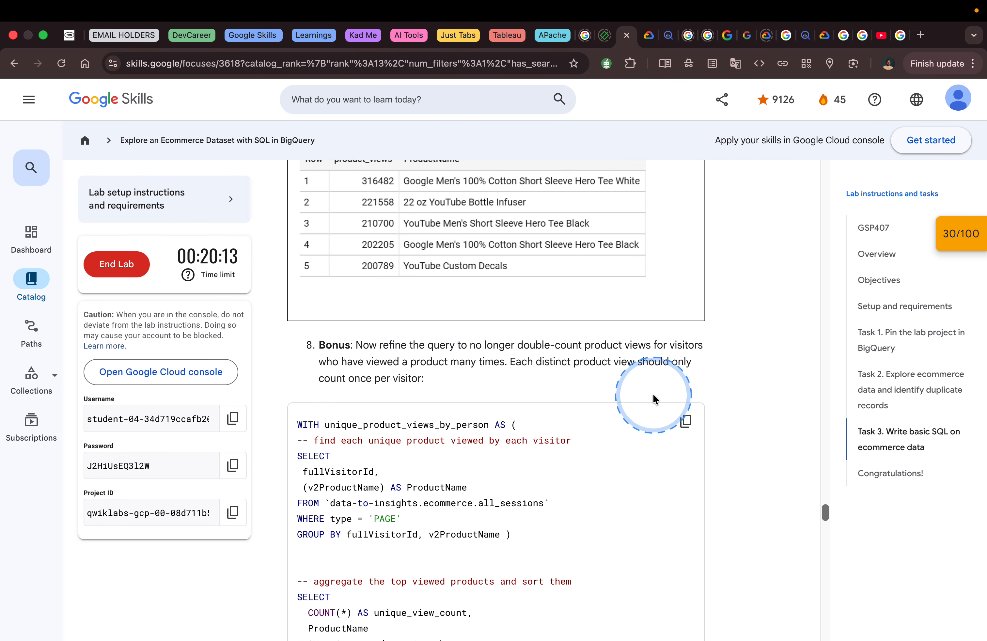
{"action": "scroll", "coordinate": [653, 397], "scroll_direction": "down", "scroll_amount": 3}
{"action": "scroll", "coordinate": [653, 397], "scroll_direction": "down", "scroll_amount": 2}
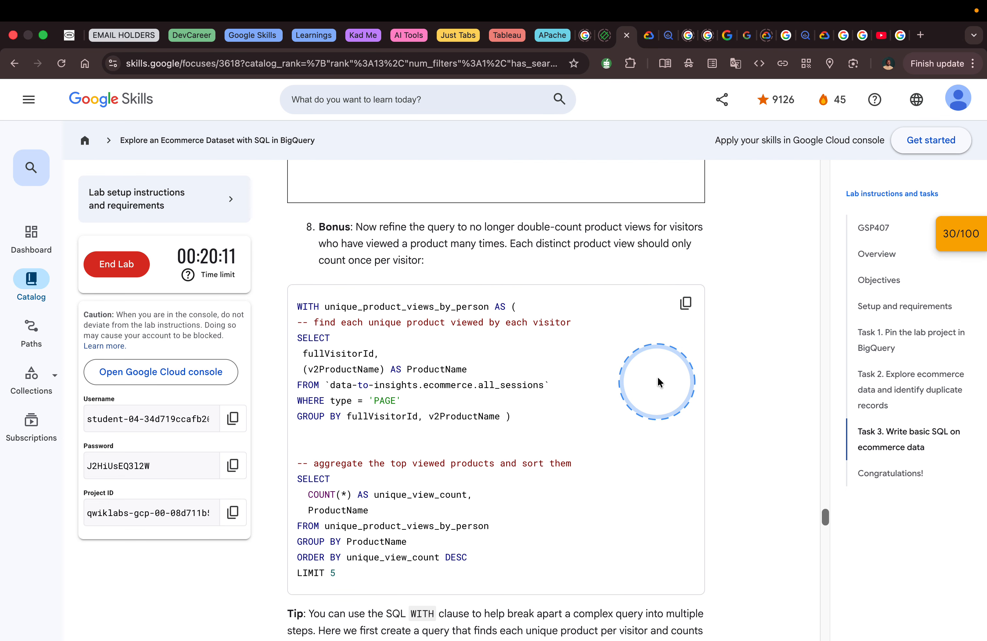
{"action": "left_click", "coordinate": [686, 303]}
{"action": "scroll", "coordinate": [631, 333], "scroll_direction": "down", "scroll_amount": 3}
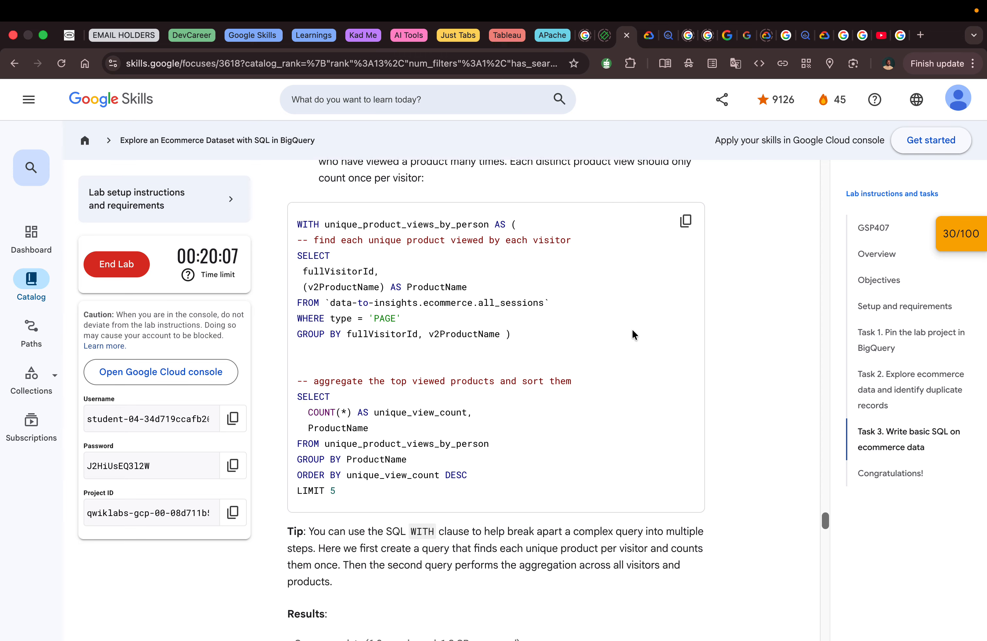
{"action": "scroll", "coordinate": [633, 331], "scroll_direction": "down", "scroll_amount": 10}
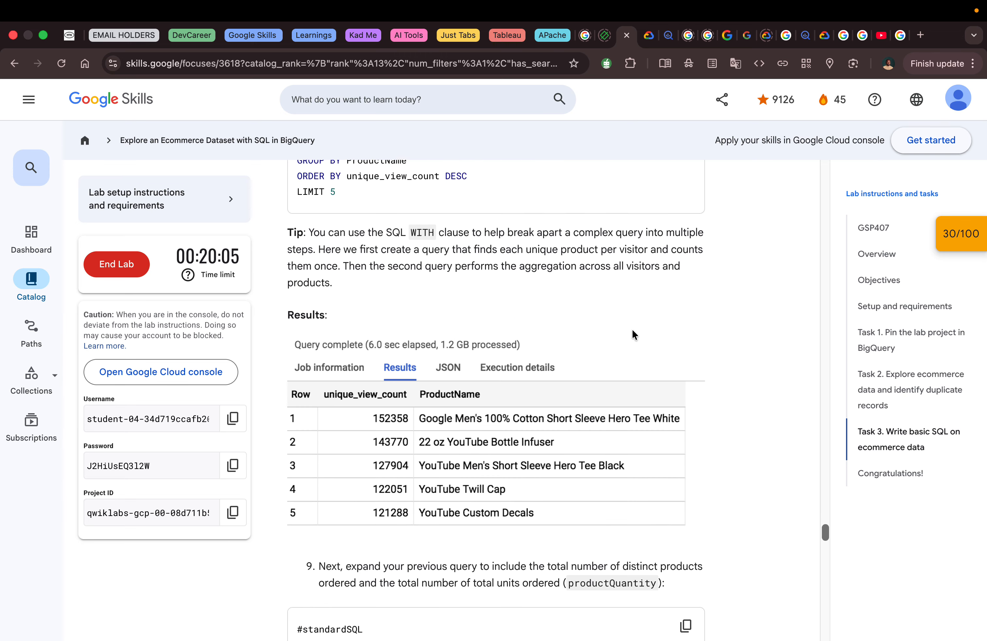
{"action": "scroll", "coordinate": [632, 331], "scroll_direction": "down", "scroll_amount": 2}
{"action": "key", "text": "ctrl+Left"}
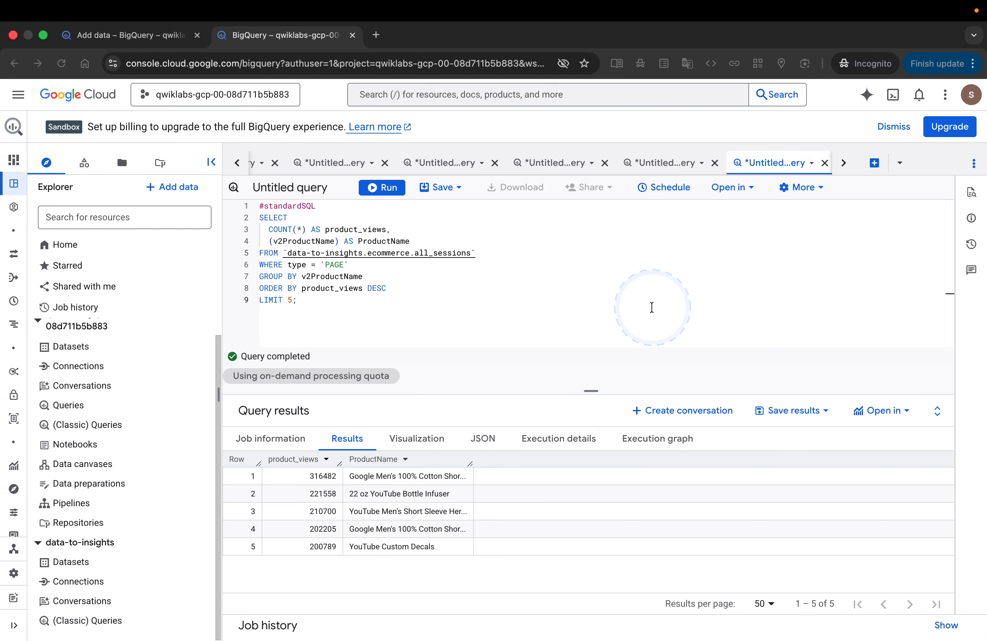
{"action": "left_click", "coordinate": [874, 163]}
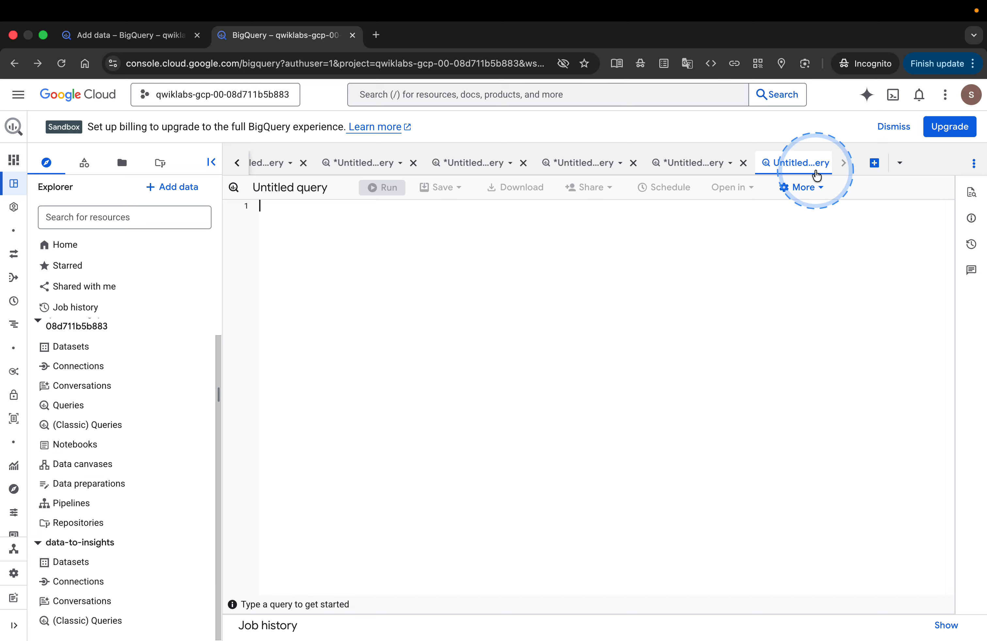
{"action": "key", "text": "ctrl+v"}
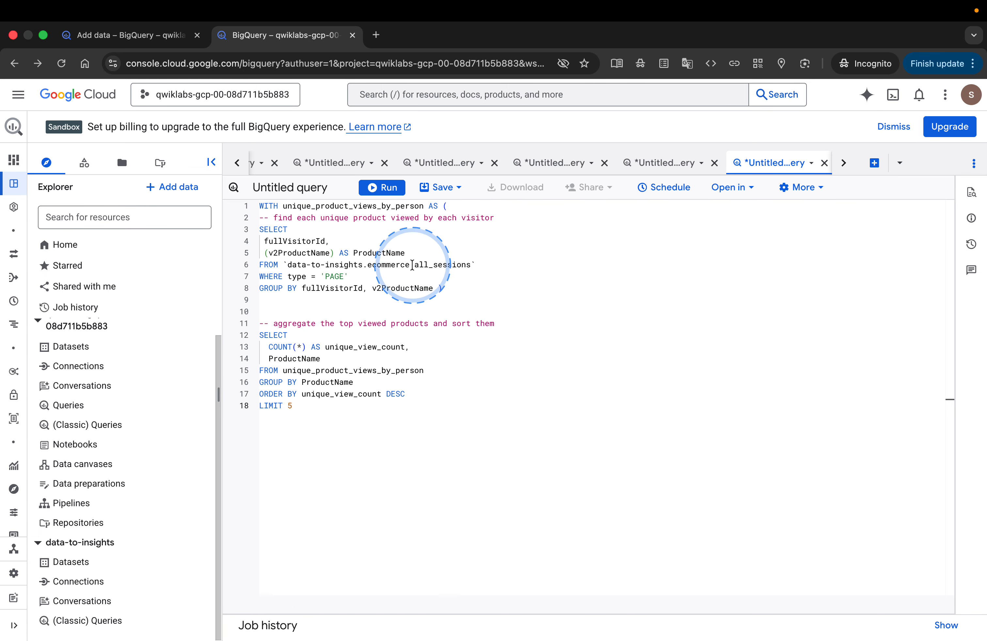
{"action": "left_click", "coordinate": [386, 195]}
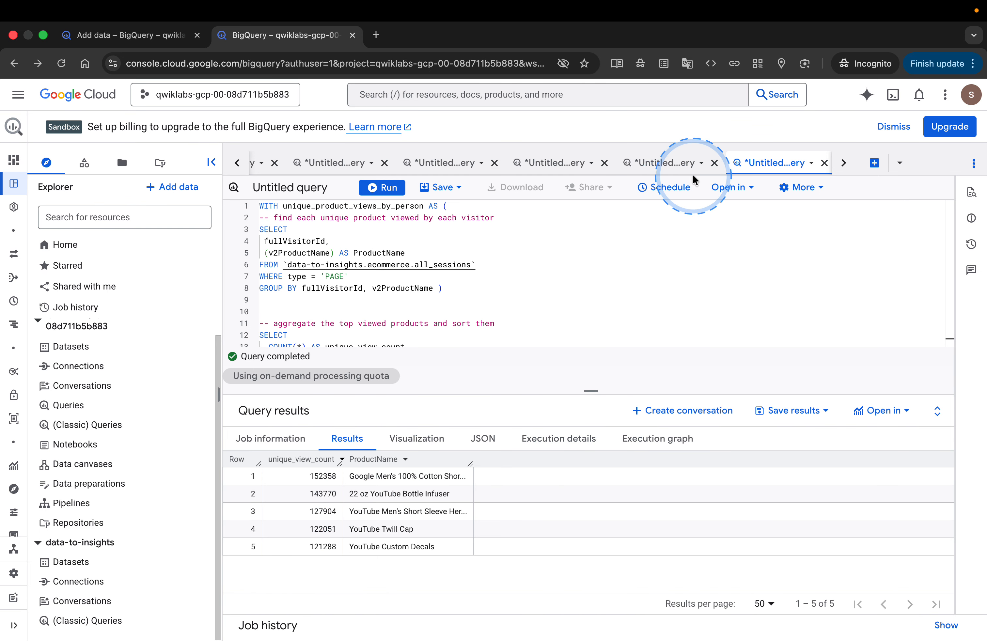
- Compare the unique_view_count results with the product_views results of the previous BigQuery query
{"action": "left_click", "coordinate": [670, 171]}
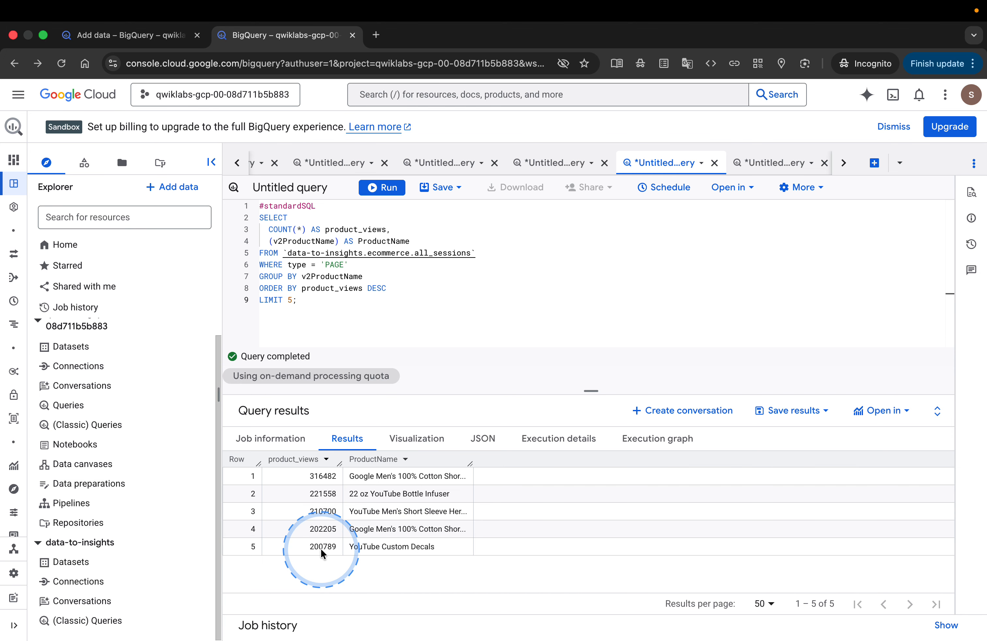
{"action": "left_click", "coordinate": [763, 163]}
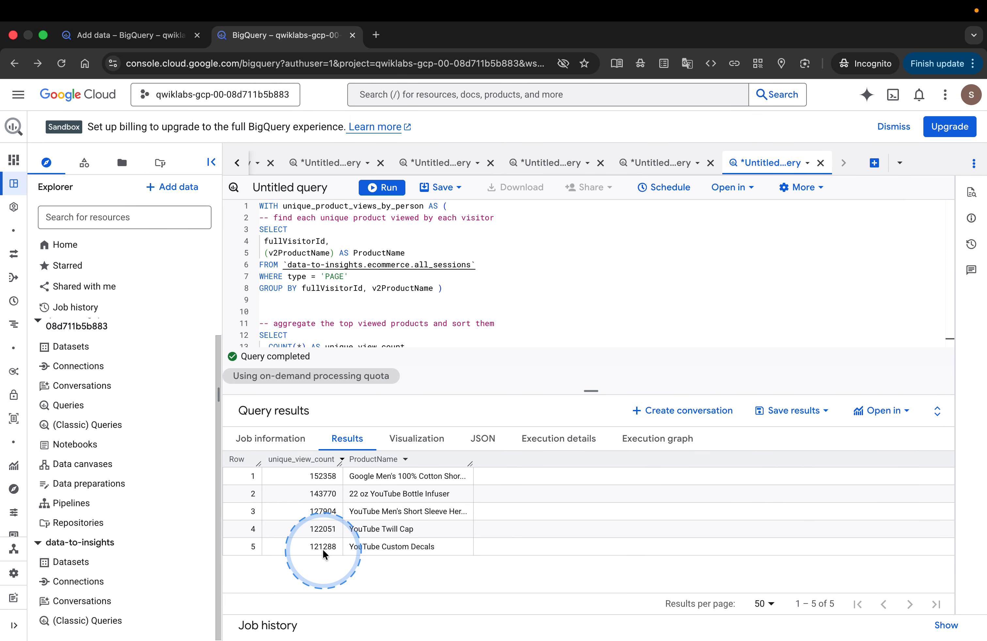
{"action": "key", "text": "ctrl+Right"}
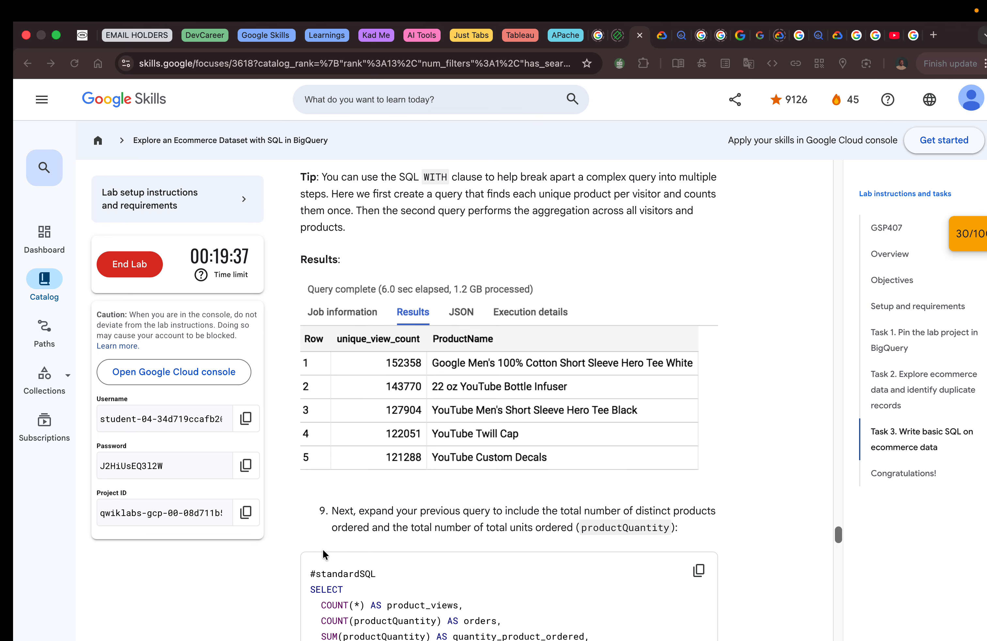
- Copy the lab's step 9 query adding orders and quantity_product_ordered per product, and run it in a new BigQuery query
{"action": "scroll", "coordinate": [421, 469], "scroll_direction": "down", "scroll_amount": 2}
{"action": "scroll", "coordinate": [421, 469], "scroll_direction": "down", "scroll_amount": 5}
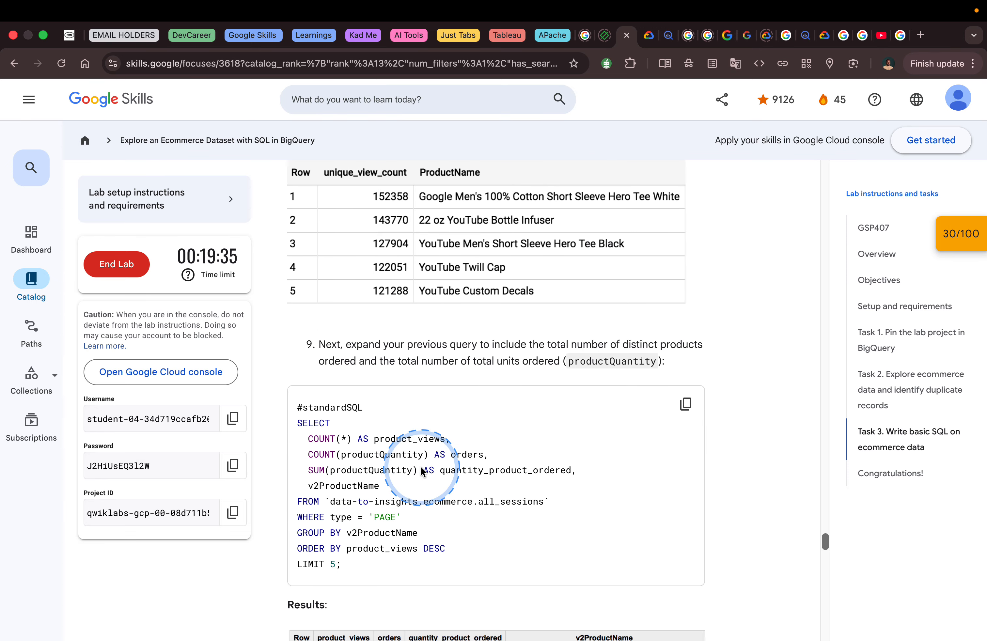
{"action": "scroll", "coordinate": [421, 465], "scroll_direction": "down", "scroll_amount": 1}
{"action": "left_click", "coordinate": [684, 308]}
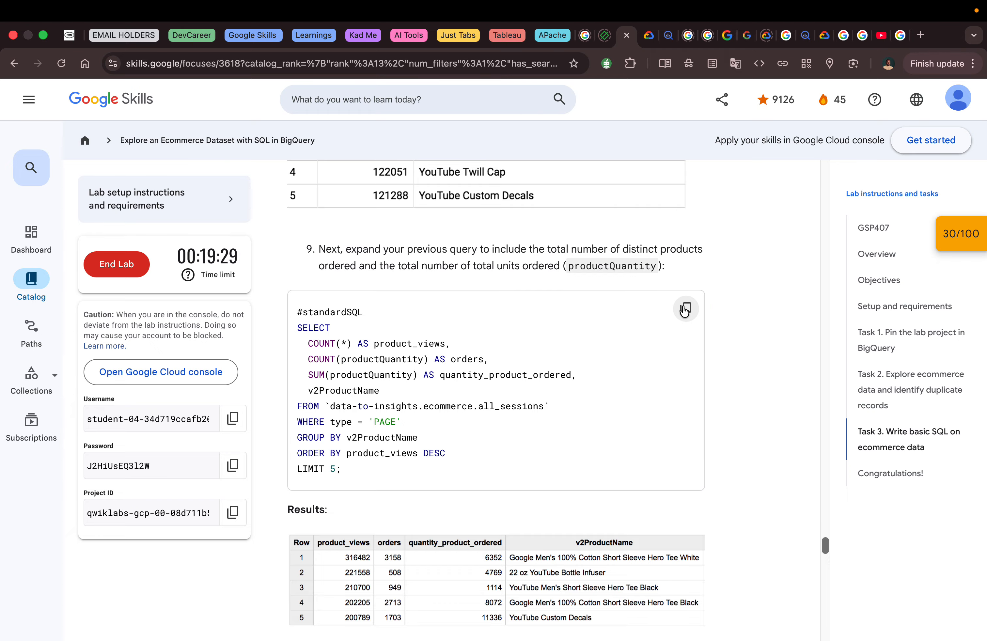
{"action": "scroll", "coordinate": [673, 356], "scroll_direction": "down", "scroll_amount": 5}
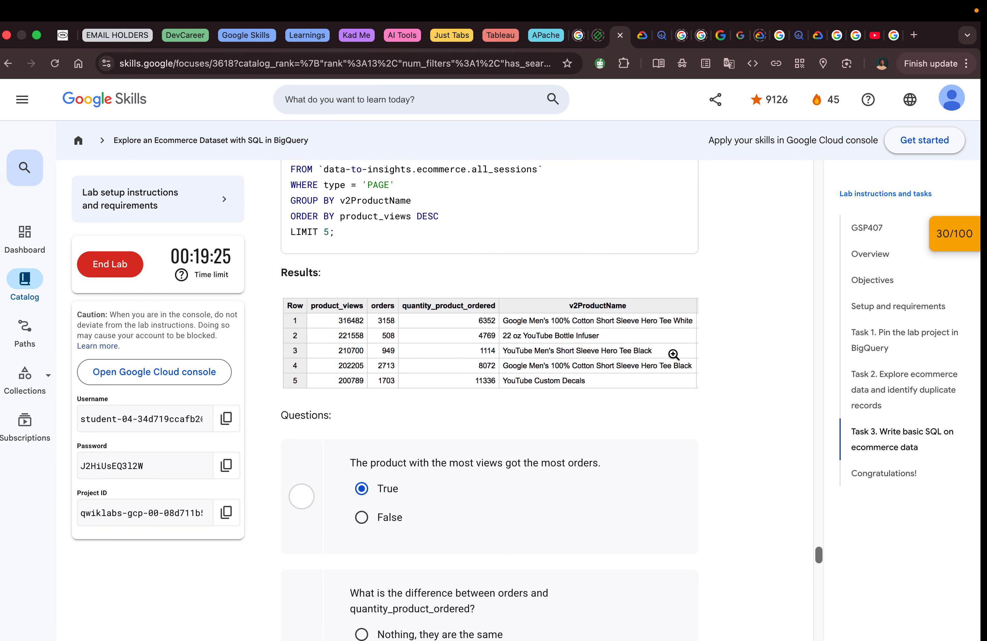
{"action": "key", "text": "ctrl+Right"}
{"action": "left_click", "coordinate": [873, 171]}
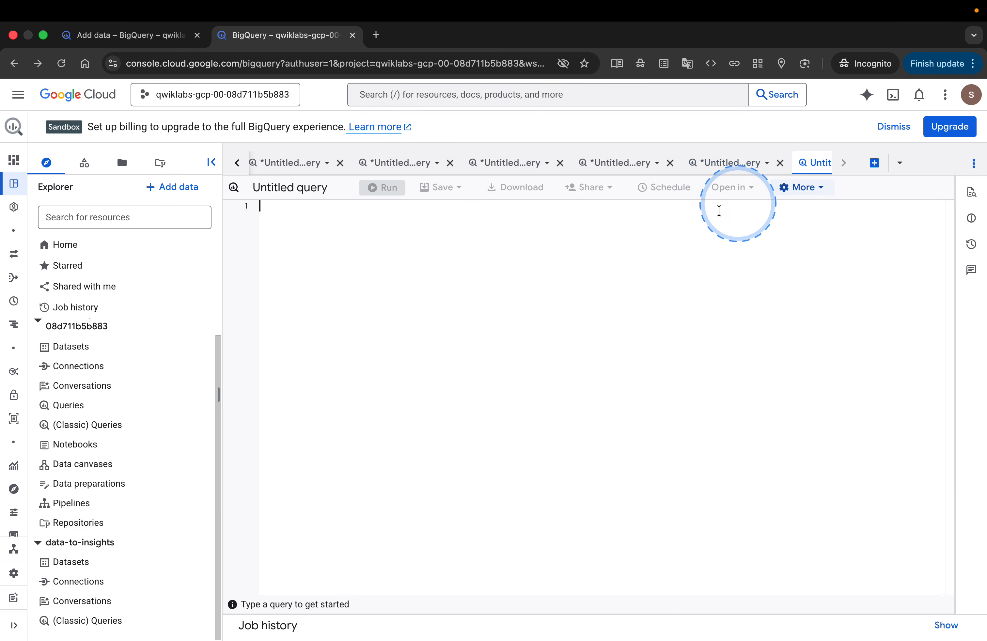
{"action": "key", "text": "super+v"}
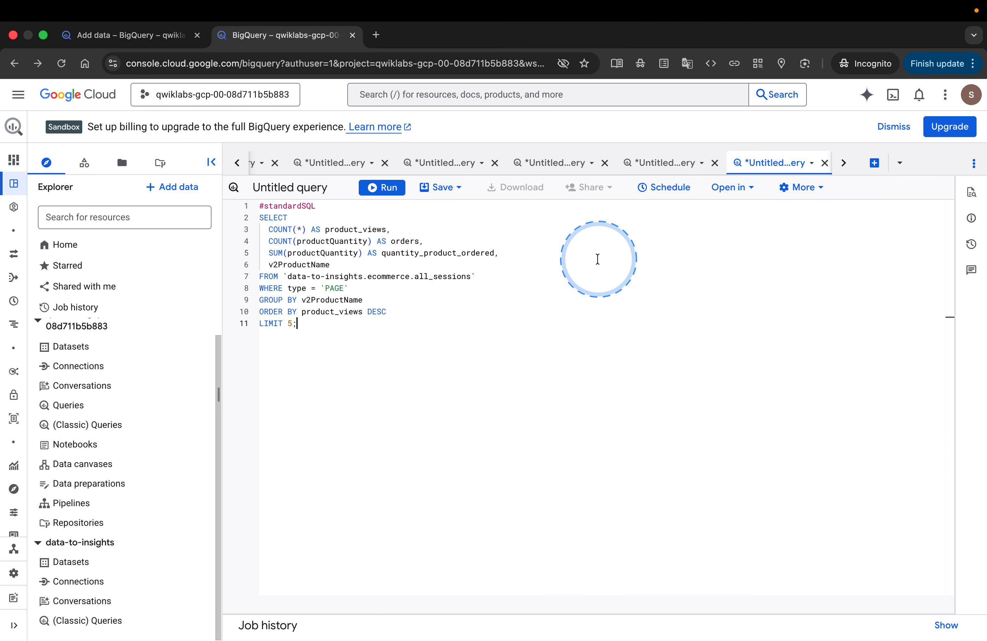
{"action": "left_click", "coordinate": [382, 188]}
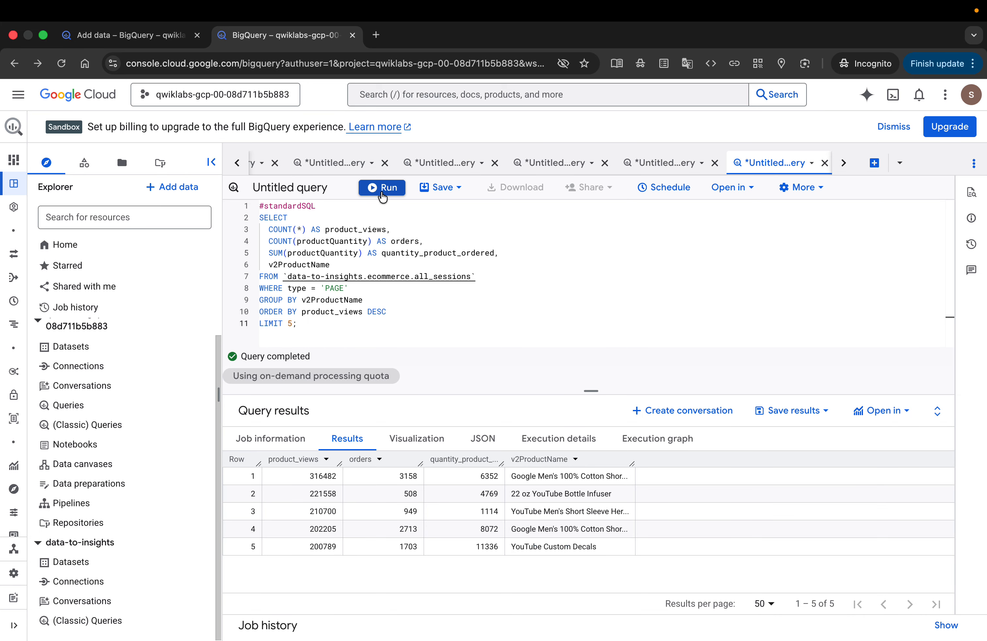
- Check the orders in the lab's enlarged results image, and submit True for whether the most viewed product got the most orders
{"action": "key", "text": "ctrl+Right"}
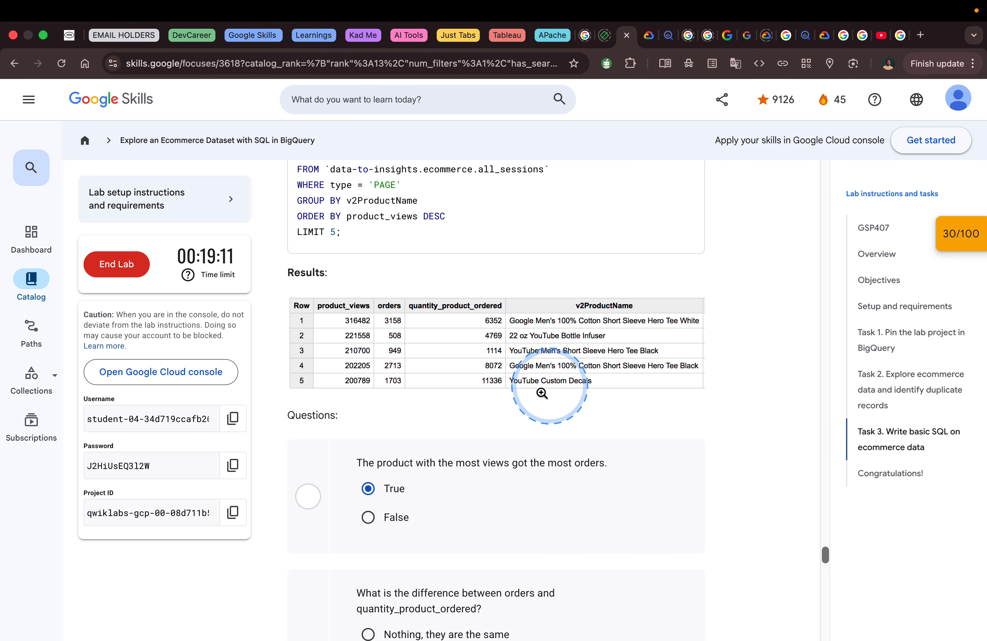
{"action": "left_click", "coordinate": [466, 468]}
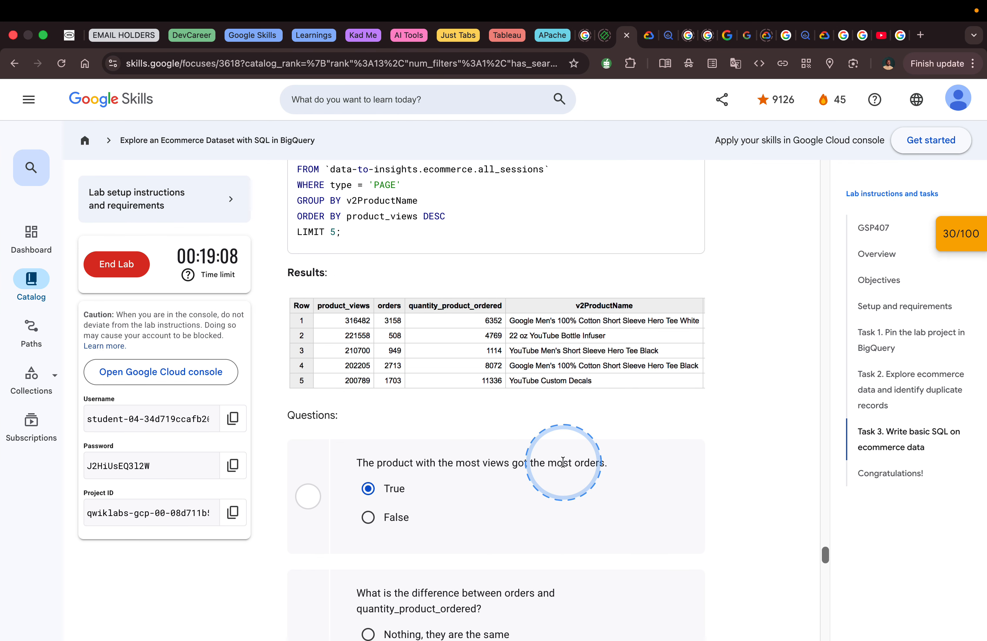
{"action": "left_click", "coordinate": [376, 326]}
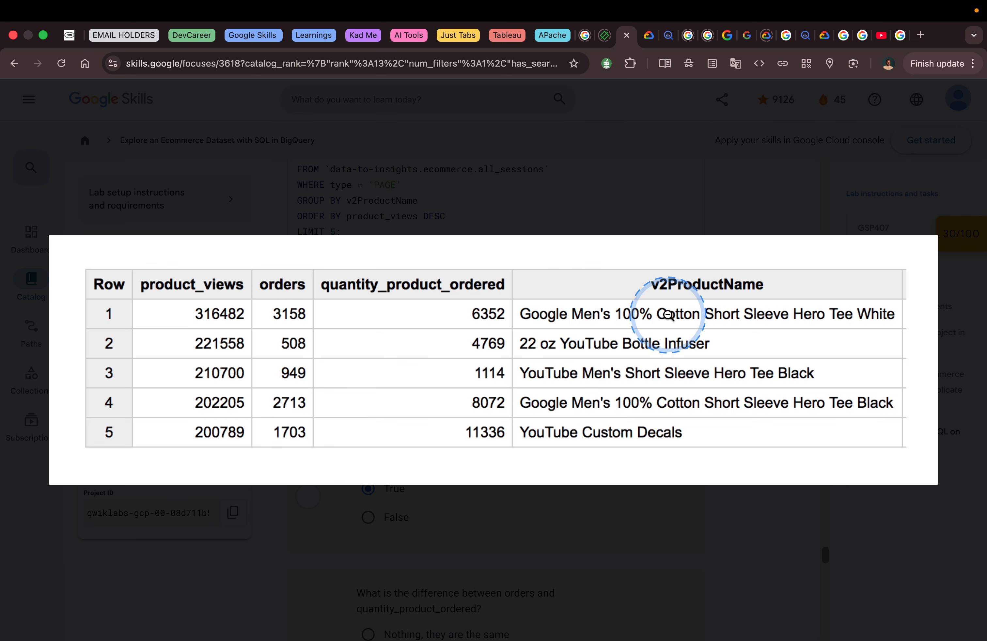
{"action": "left_click", "coordinate": [620, 203]}
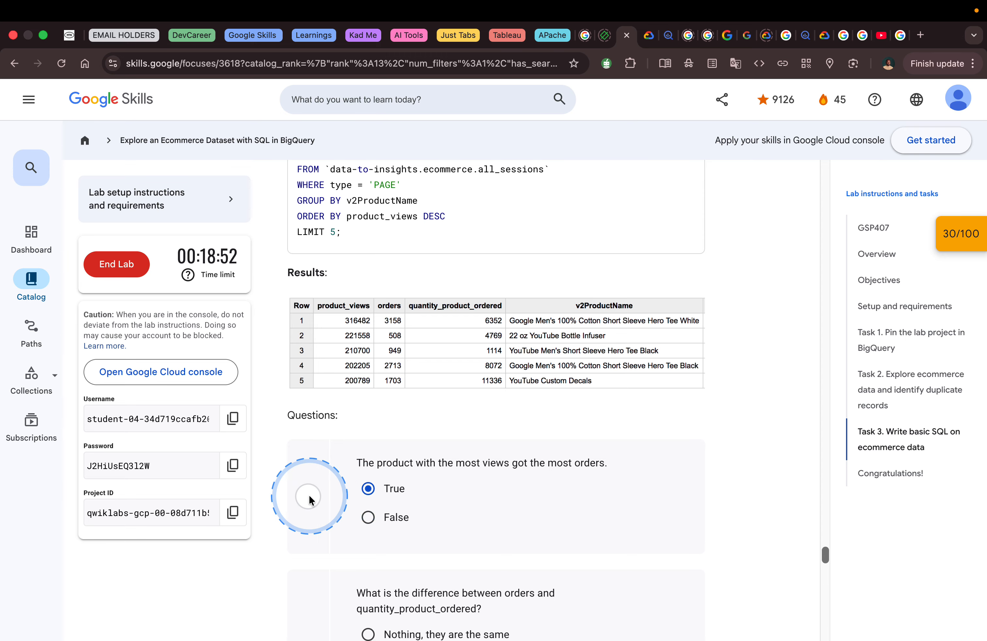
{"action": "left_click", "coordinate": [406, 490]}
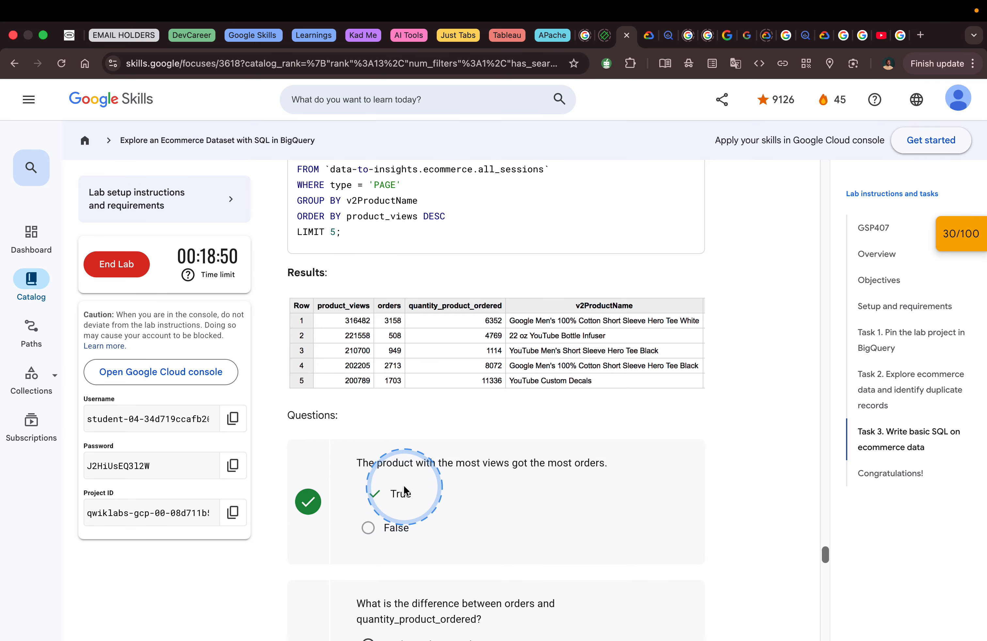
- Submit the answer that order is the number of orders and quantity_product_ordered is the number of items ordered
{"action": "scroll", "coordinate": [420, 454], "scroll_direction": "down", "scroll_amount": 4}
{"action": "scroll", "coordinate": [424, 458], "scroll_direction": "down", "scroll_amount": 2}
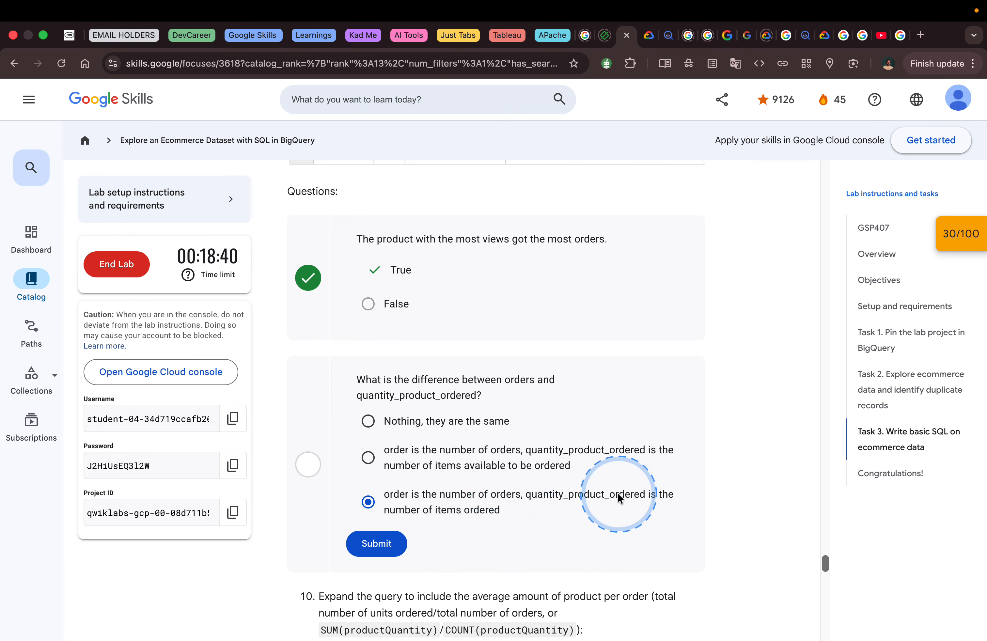
{"action": "left_click", "coordinate": [370, 546]}
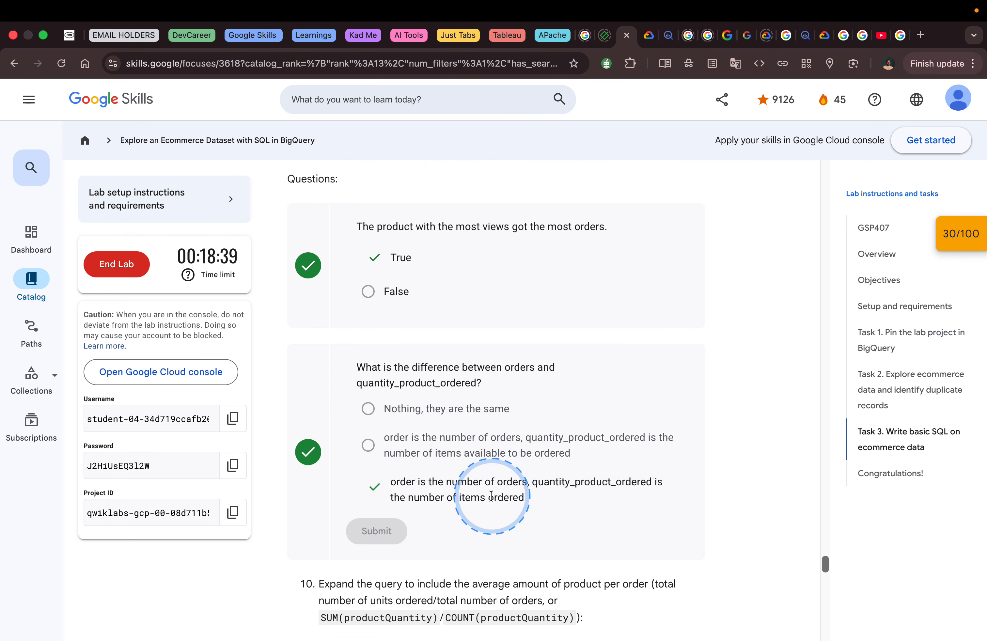
- Copy the lab's step 10 query adding avg_per_order for each product, and run it in a new BigQuery query
{"action": "scroll", "coordinate": [458, 485], "scroll_direction": "down", "scroll_amount": 9}
{"action": "scroll", "coordinate": [492, 499], "scroll_direction": "down", "scroll_amount": 1}
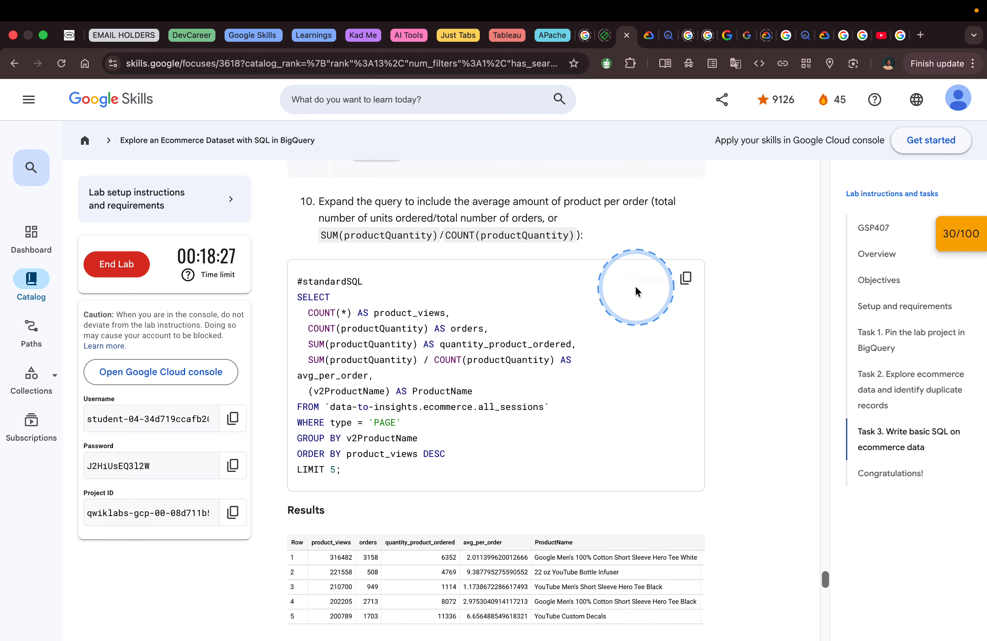
{"action": "key", "text": "ctrl+Left"}
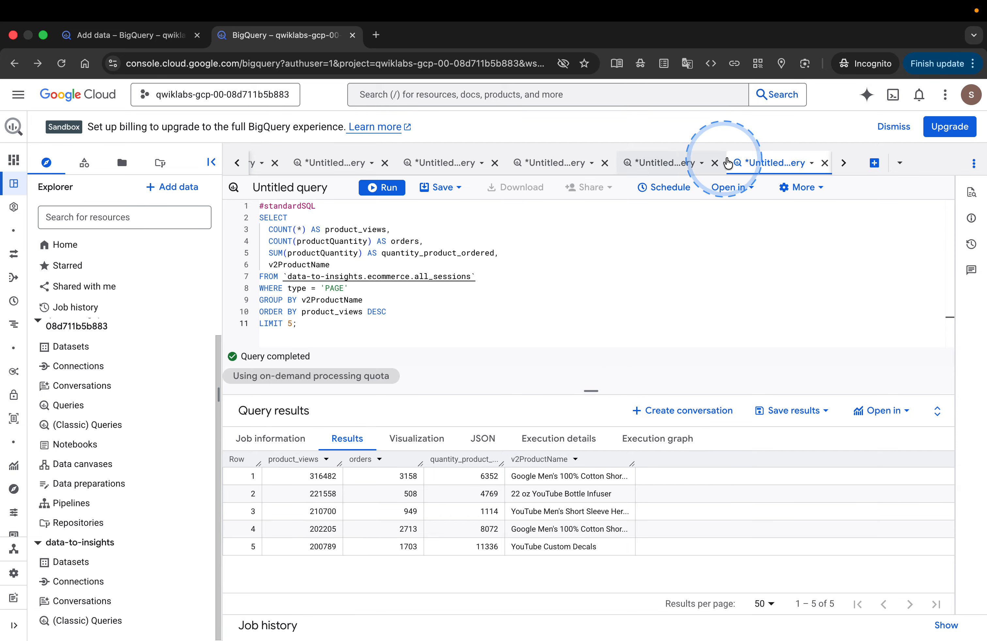
{"action": "left_click", "coordinate": [874, 163]}
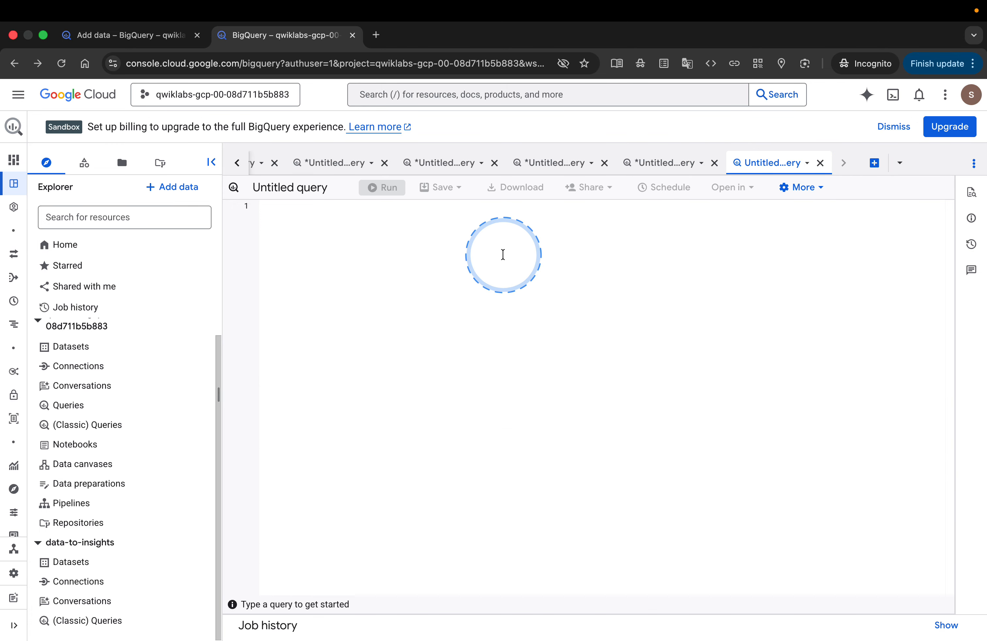
{"action": "type", "text": "#standardSQL SELECT   COUNT(*) AS product_views,   COUNT(productQuantity) AS orders,   SUM(productQuantity) AS quantity_product_ordered,   SUM(productQuantity) / COUNT(productQuantity) AS avg_per_order,   (v2ProductName) AS ProductName FROM `data-to-insights.ecommerce.all_sessions` WHERE type = 'PAGE' GROUP BY v2ProductName ORDER BY product_views DESC LIMIT 5;"}
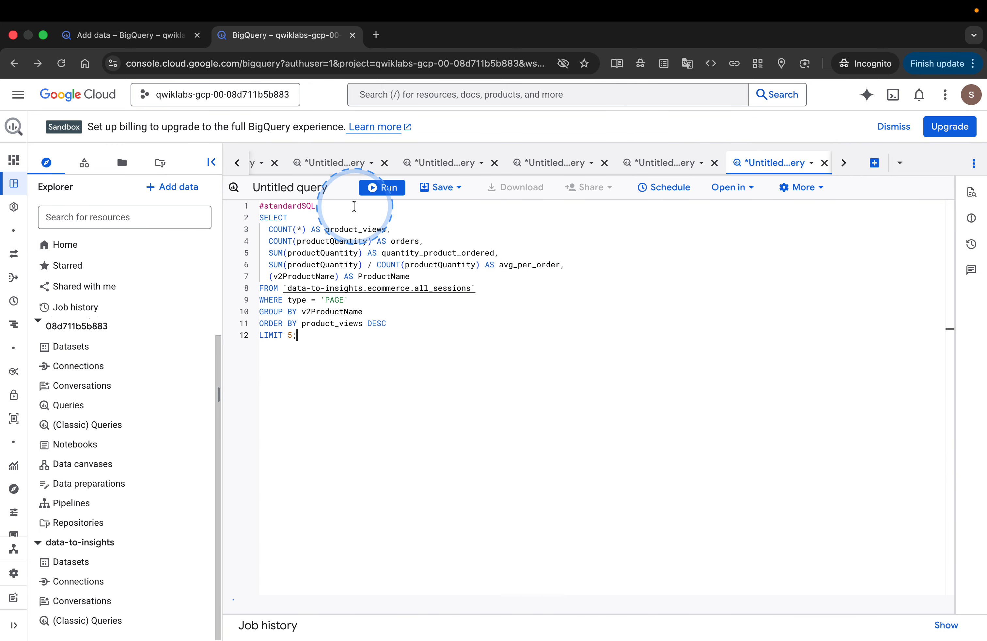
{"action": "left_click", "coordinate": [379, 196]}
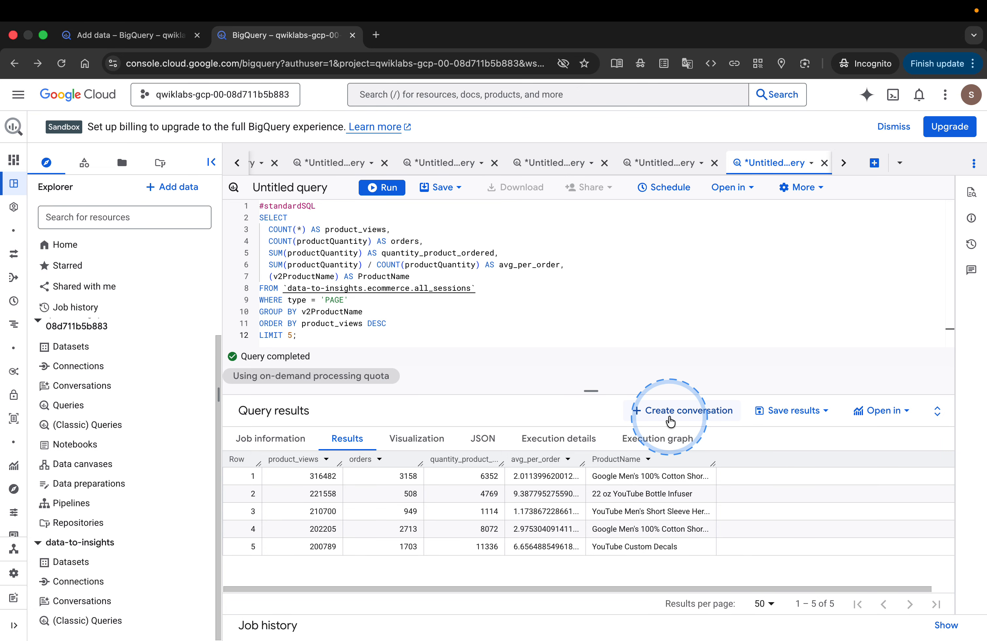
- Select YouTube Bottle Infuser as the lab answer for the product with the highest avg_per_order
{"action": "key", "text": "ctrl+Right"}
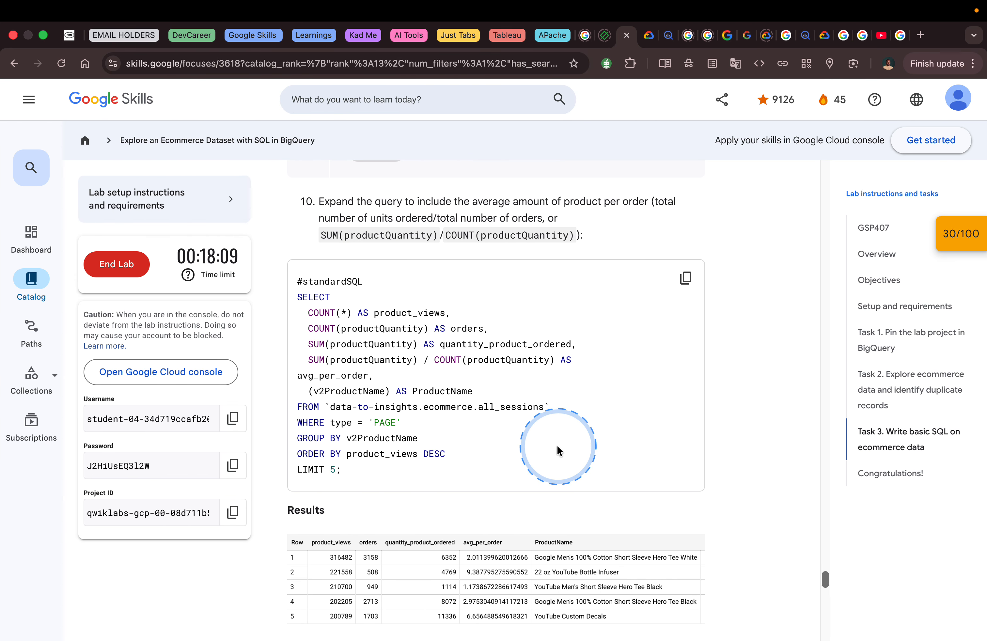
{"action": "scroll", "coordinate": [557, 448], "scroll_direction": "down", "scroll_amount": 8}
{"action": "scroll", "coordinate": [558, 450], "scroll_direction": "down", "scroll_amount": 2}
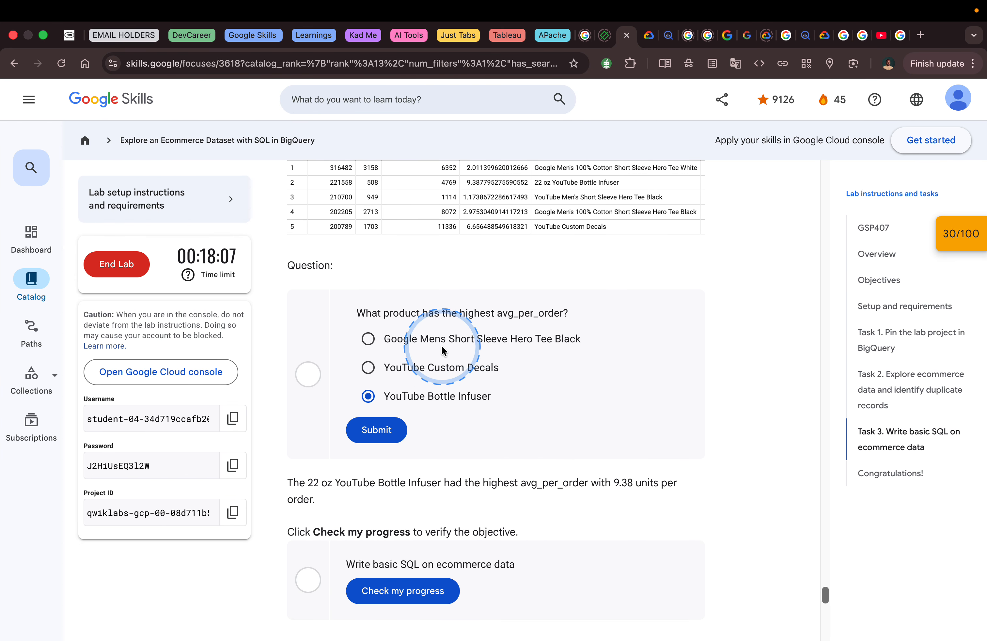
{"action": "left_click", "coordinate": [466, 398]}
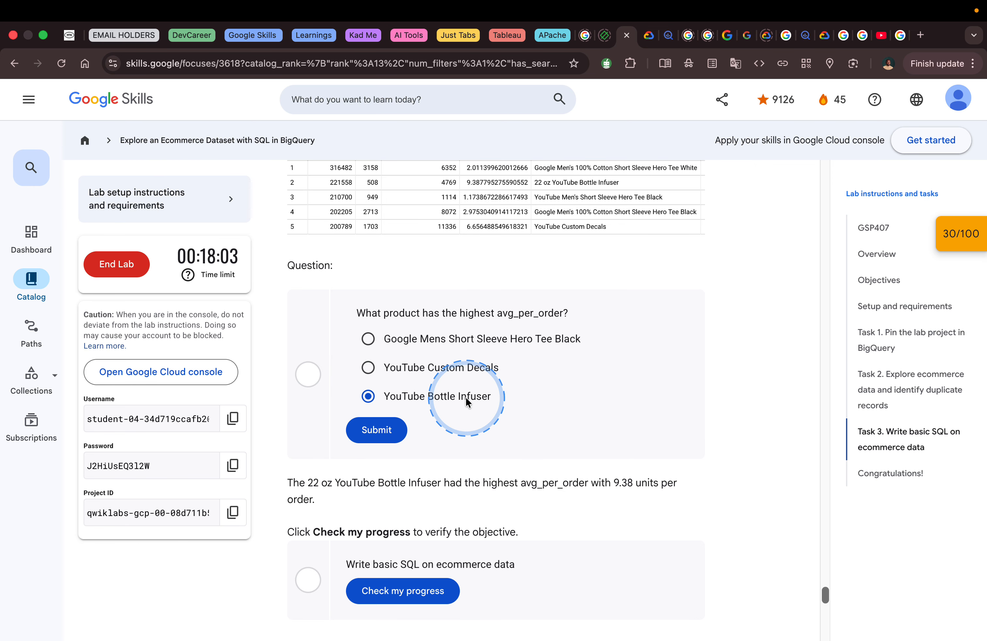
- Widen the quantity_product_ordered column in the BigQuery results and examine the orders, quantities and avg_per_order values
{"action": "key", "text": "ctrl+Left"}
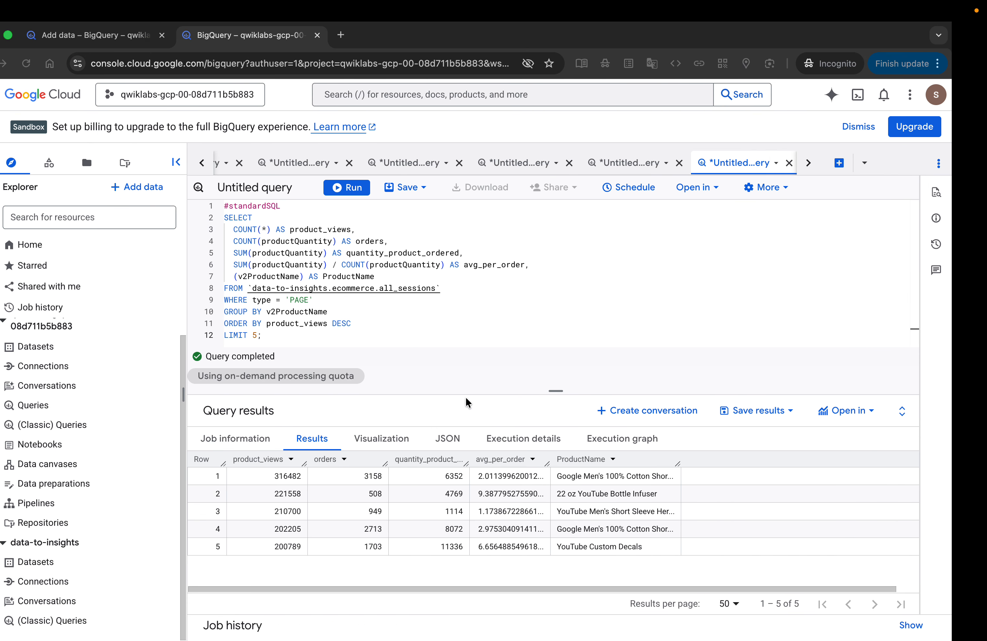
{"action": "left_click", "coordinate": [499, 527]}
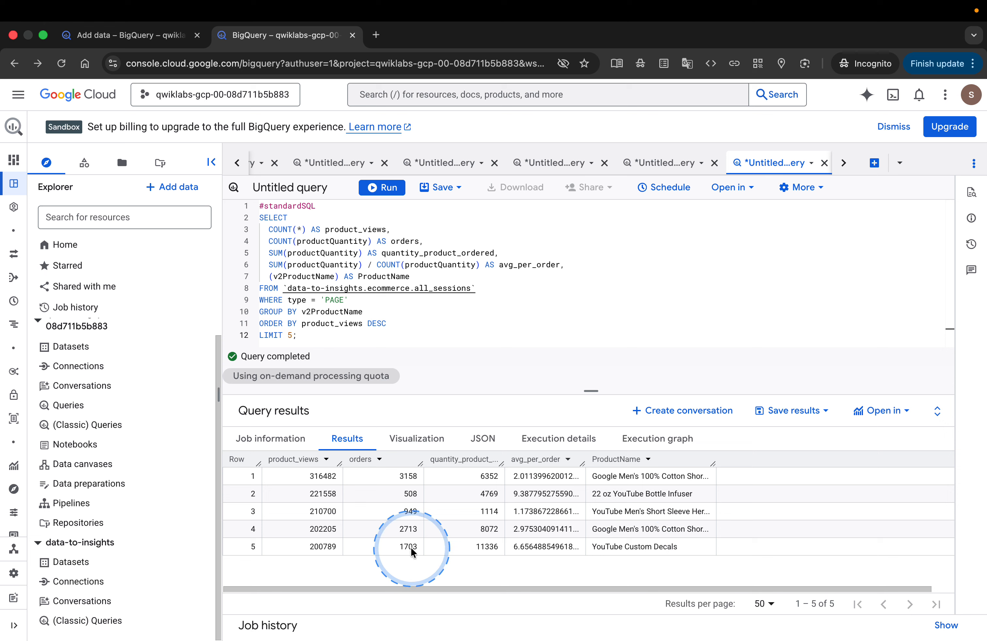
{"action": "left_click_drag", "start_coordinate": [502, 460], "coordinate": [554, 470]}
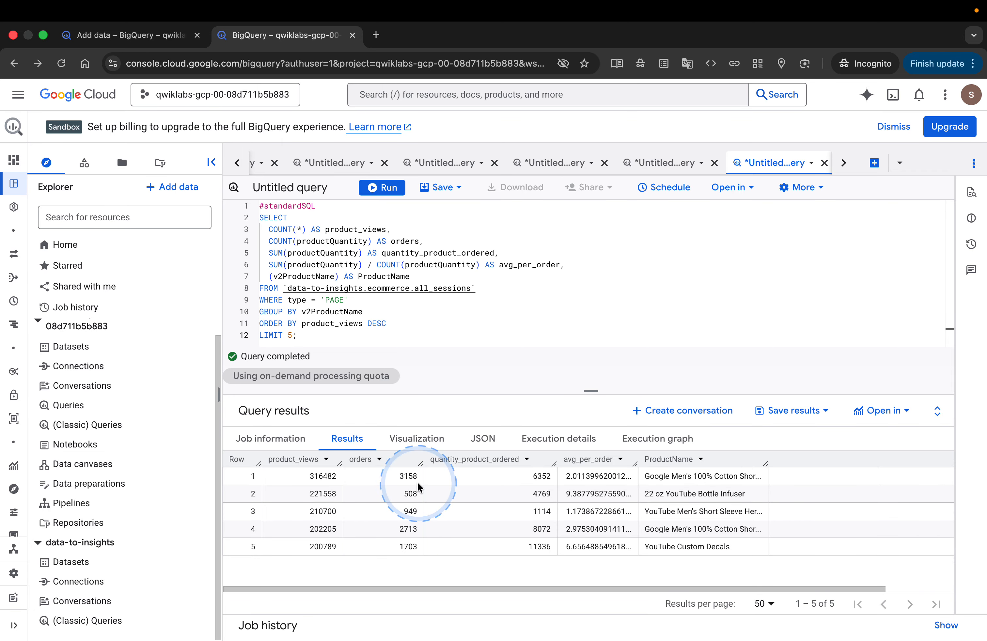
- Widen the avg_per_order column in the BigQuery results and compare its values against the lab question on the highest avg_per_order
{"action": "key", "text": "ctrl+Right"}
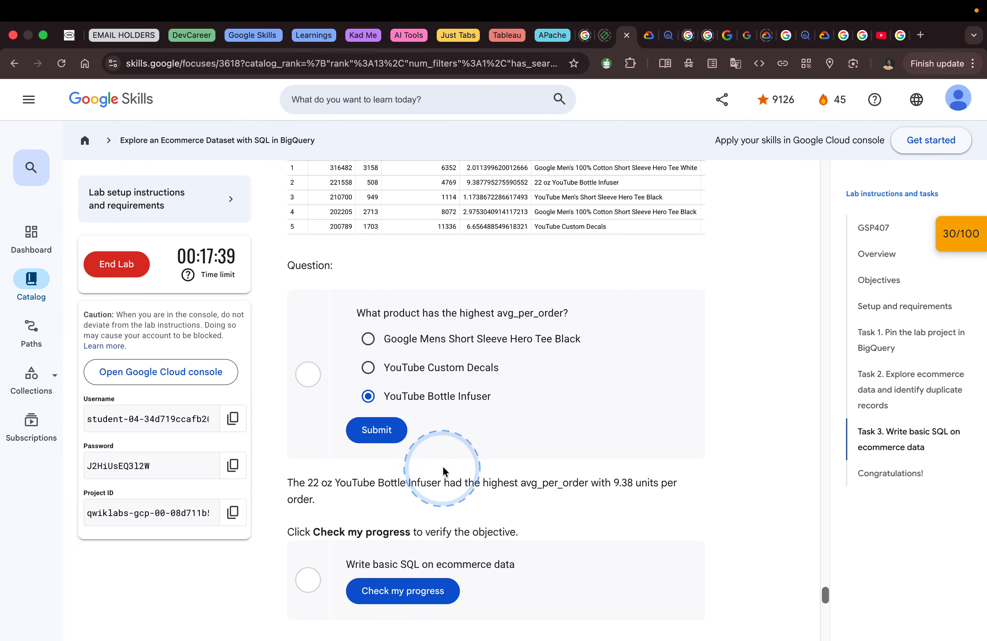
{"action": "scroll", "coordinate": [535, 468], "scroll_direction": "down", "scroll_amount": 2}
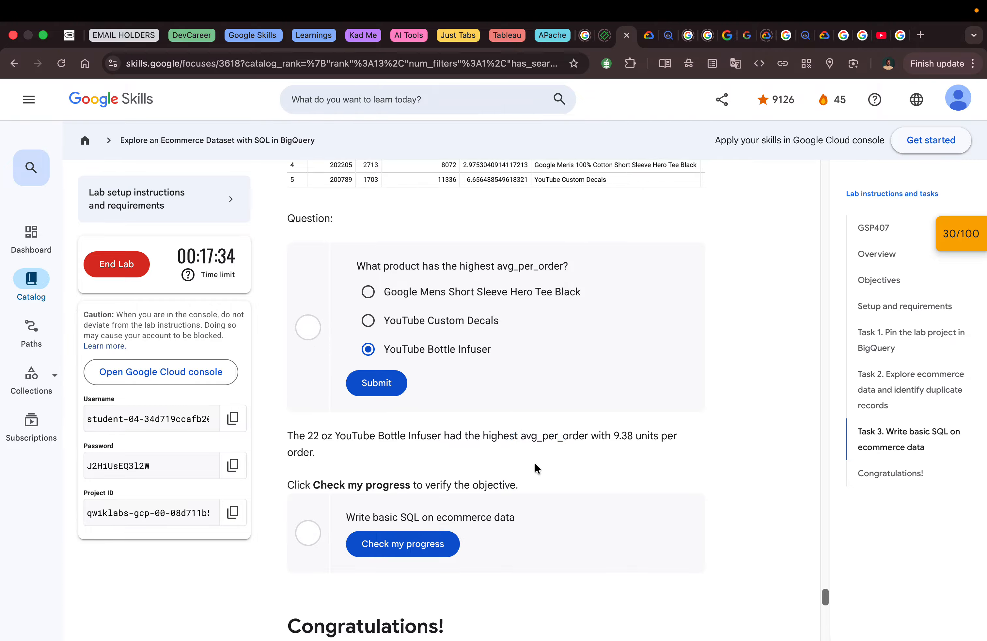
{"action": "key", "text": "ctrl+Left"}
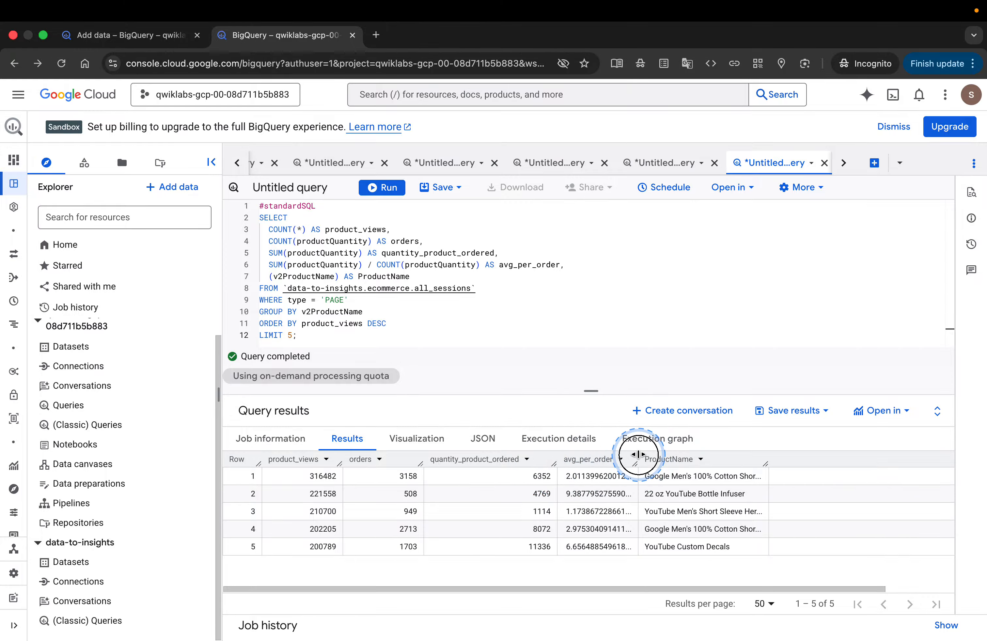
{"action": "left_click_drag", "start_coordinate": [638, 454], "coordinate": [671, 457]}
{"action": "key", "text": "ctrl+Right"}
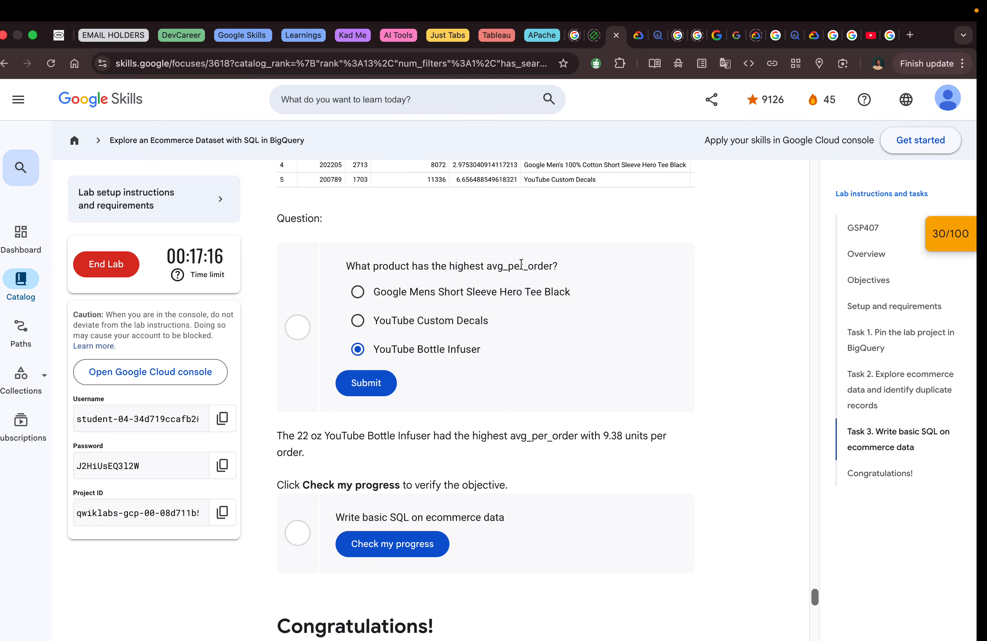
{"action": "key", "text": "ctrl+Left"}
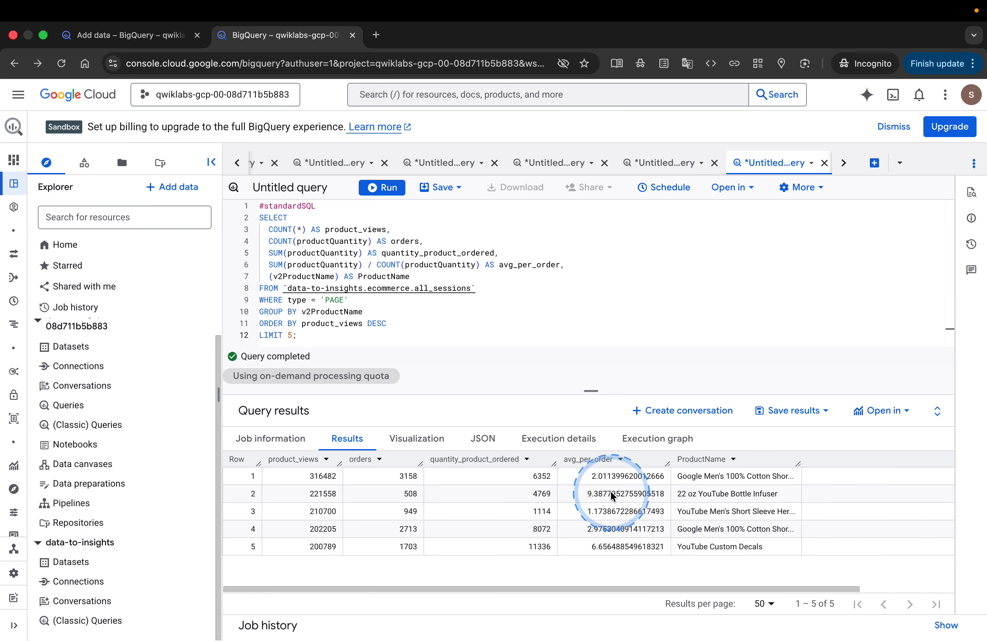
- Submit YouTube Bottle Infuser as the lab answer and check progress for the "Write basic SQL on ecommerce data" objective
{"action": "key", "text": "ctrl+Right"}
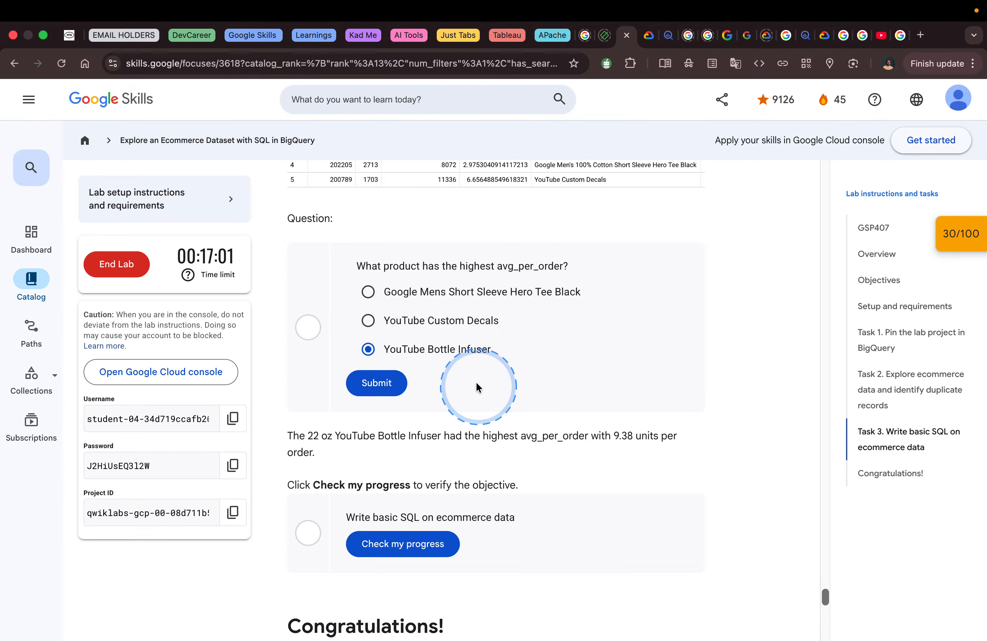
{"action": "left_click", "coordinate": [384, 383]}
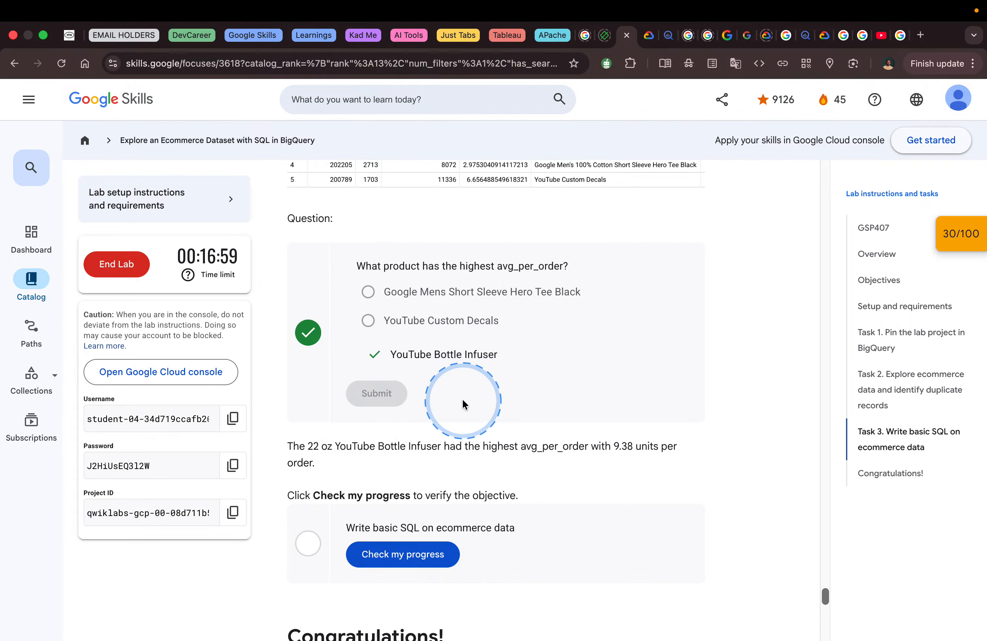
{"action": "scroll", "coordinate": [511, 429], "scroll_direction": "down", "scroll_amount": 5}
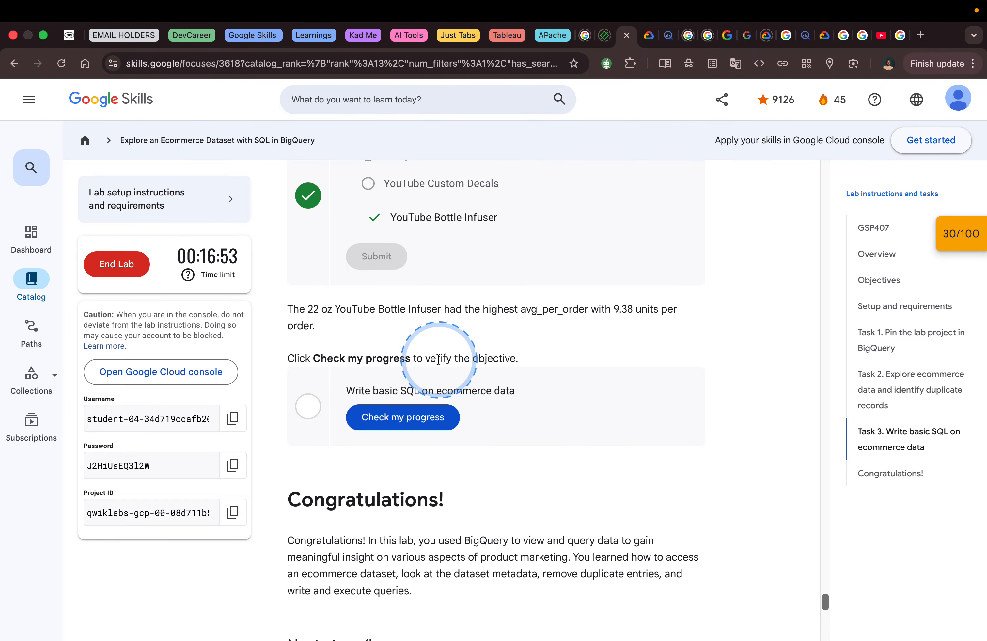
{"action": "left_click", "coordinate": [411, 417]}
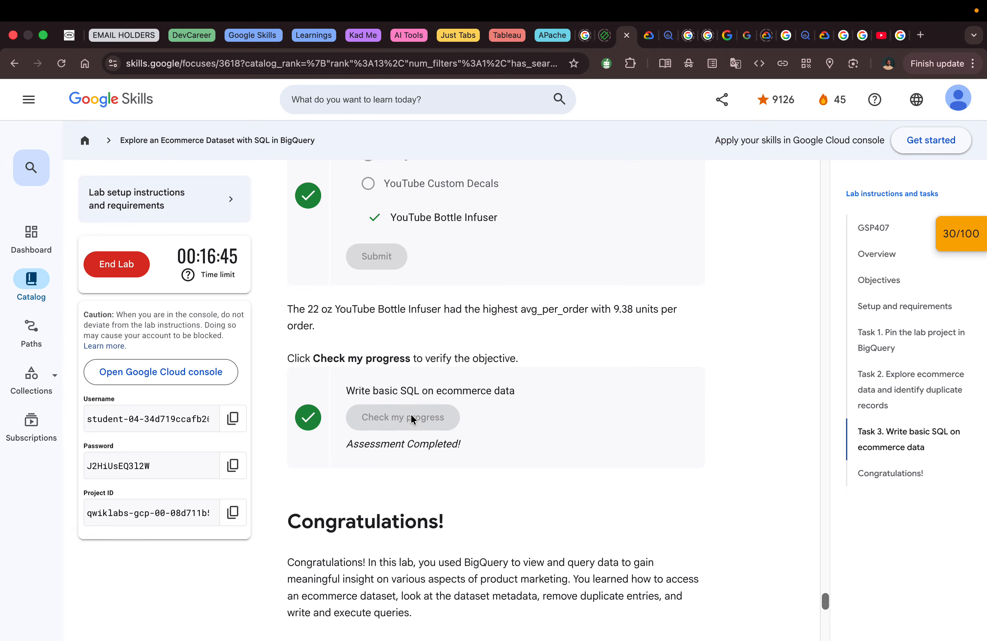
{"action": "left_click", "coordinate": [411, 418]}
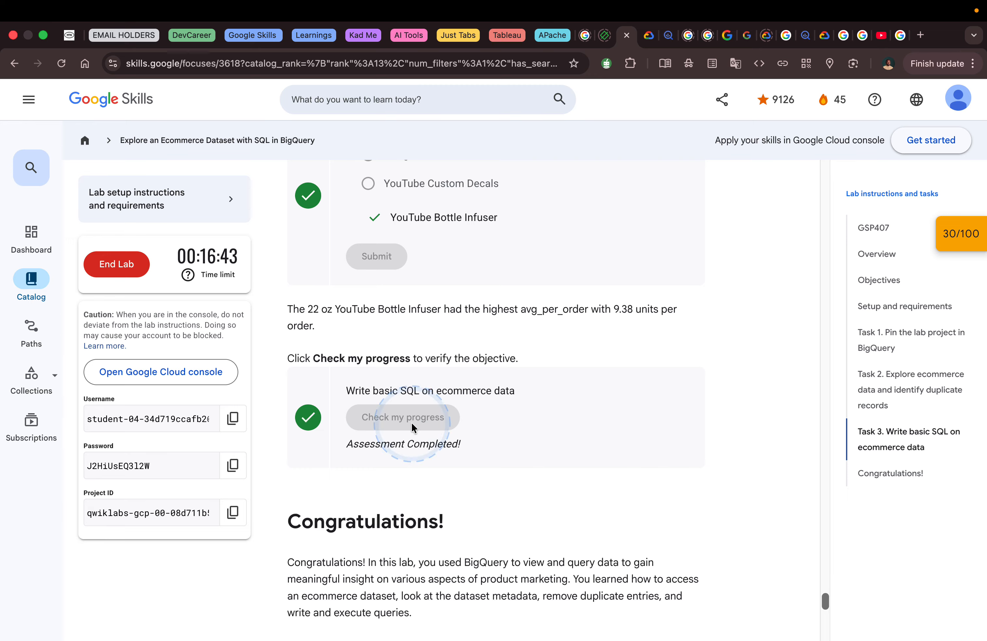
- End the lab, confirm ending it, and submit a five-star satisfaction rating without additional comments
{"action": "scroll", "coordinate": [428, 468], "scroll_direction": "down", "scroll_amount": 3}
{"action": "scroll", "coordinate": [428, 469], "scroll_direction": "down", "scroll_amount": 3}
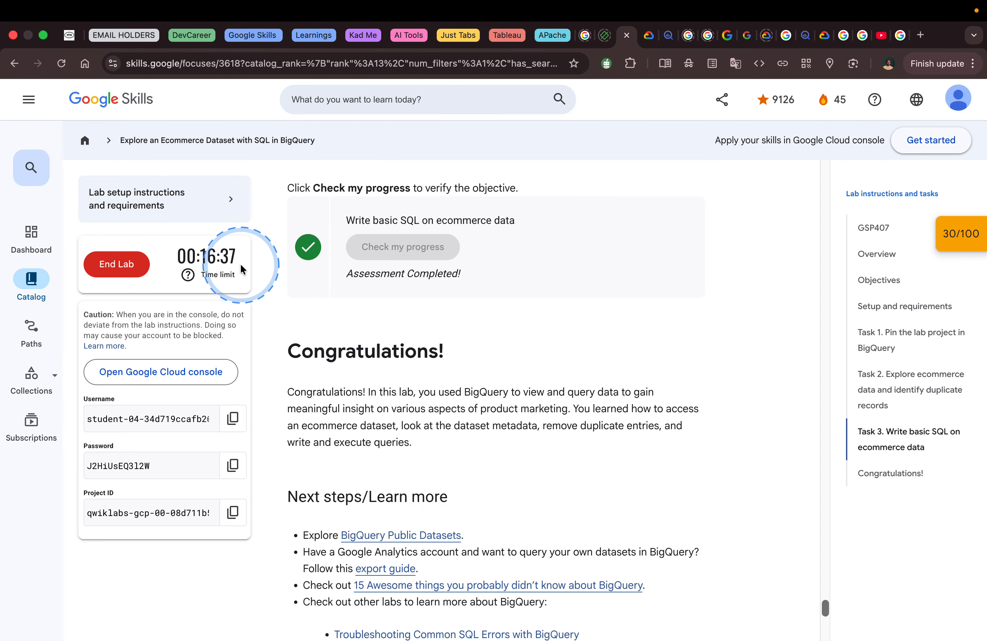
{"action": "left_click", "coordinate": [117, 265]}
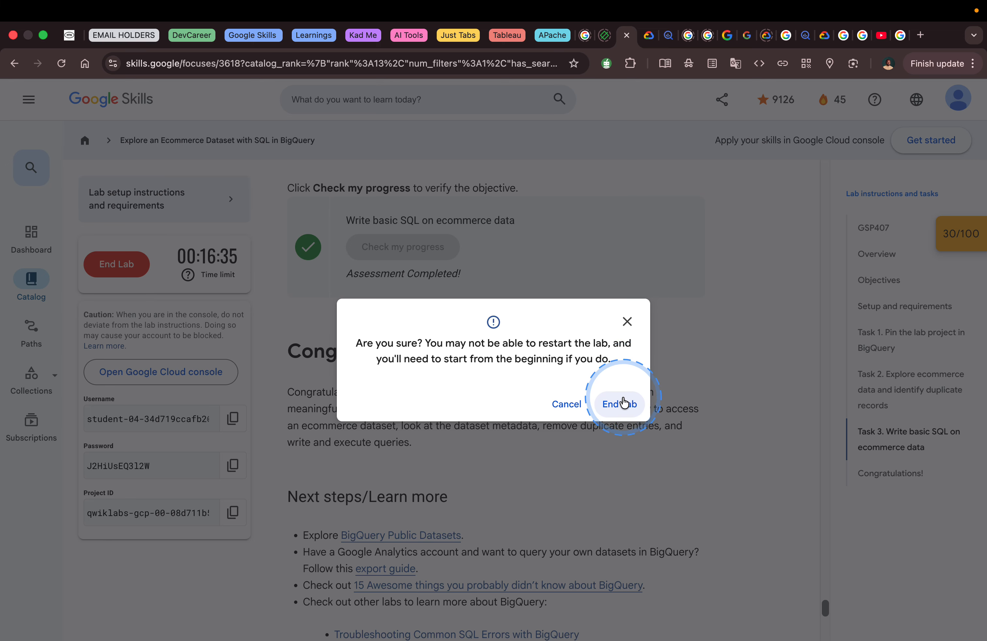
{"action": "left_click", "coordinate": [620, 404]}
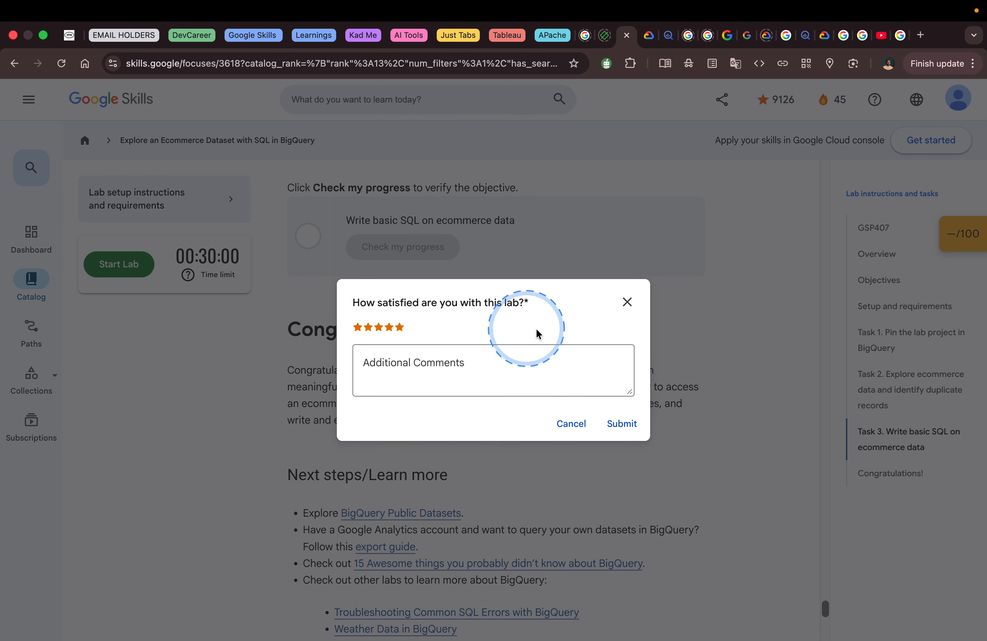
{"action": "left_click", "coordinate": [633, 425]}
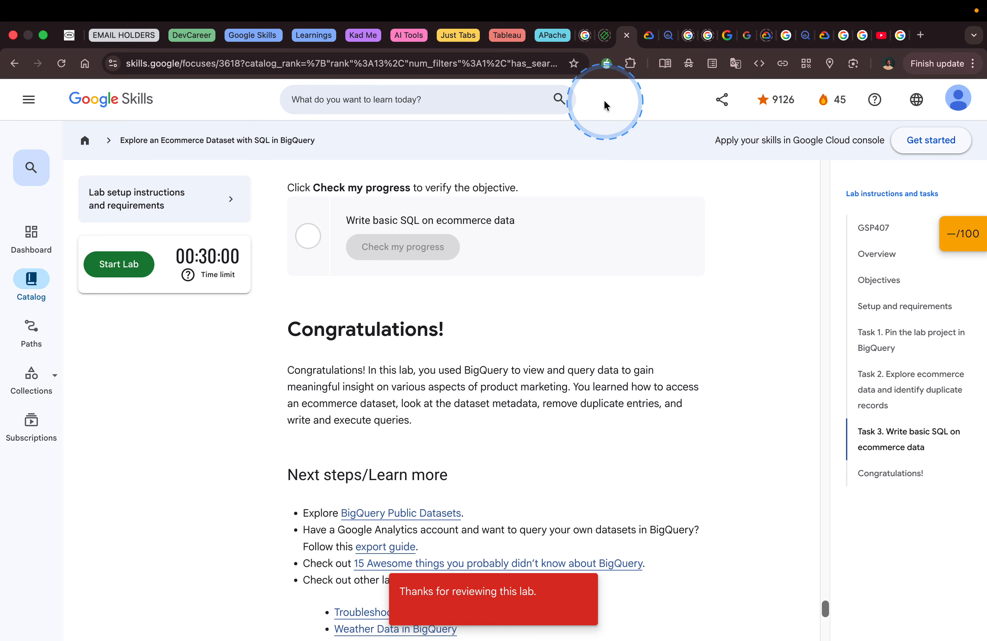
{"action": "mouse_move", "coordinate": [647, 1]}
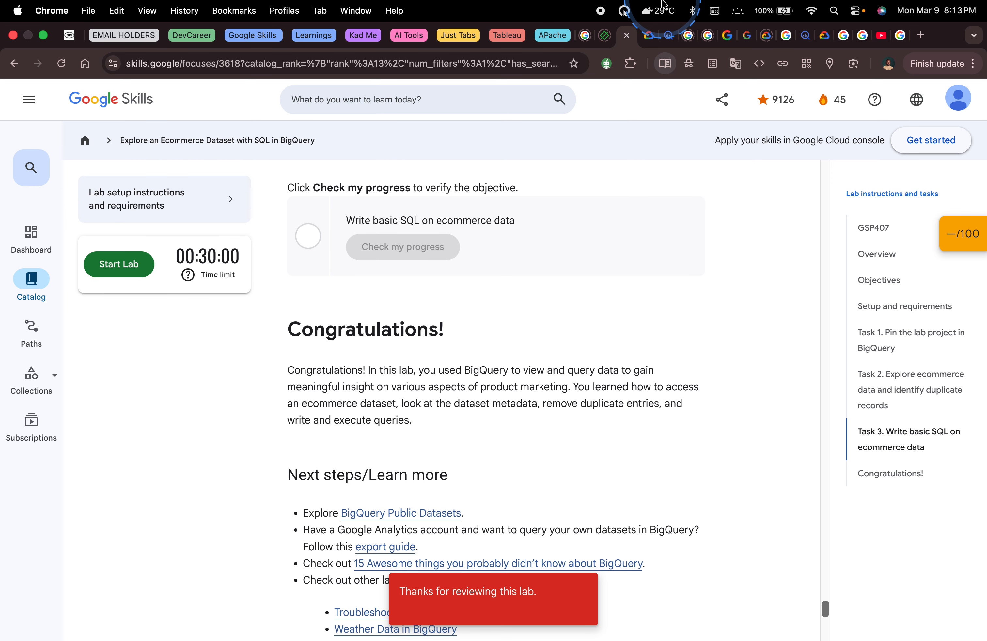
{"action": "scroll", "coordinate": [567, 270], "scroll_direction": "down", "scroll_amount": 8}
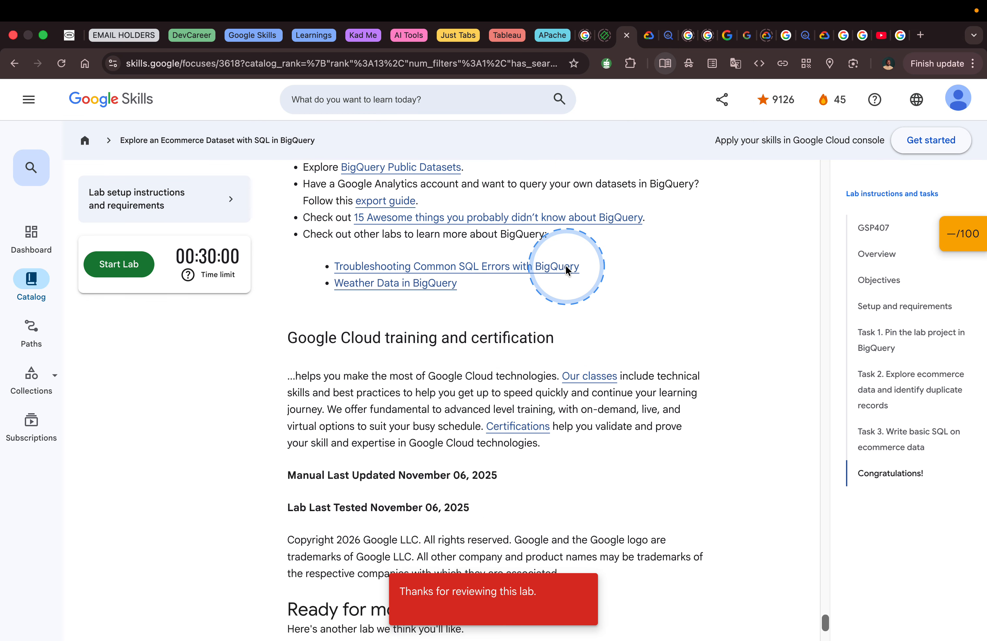
{"action": "scroll", "coordinate": [567, 270], "scroll_direction": "down", "scroll_amount": 5}
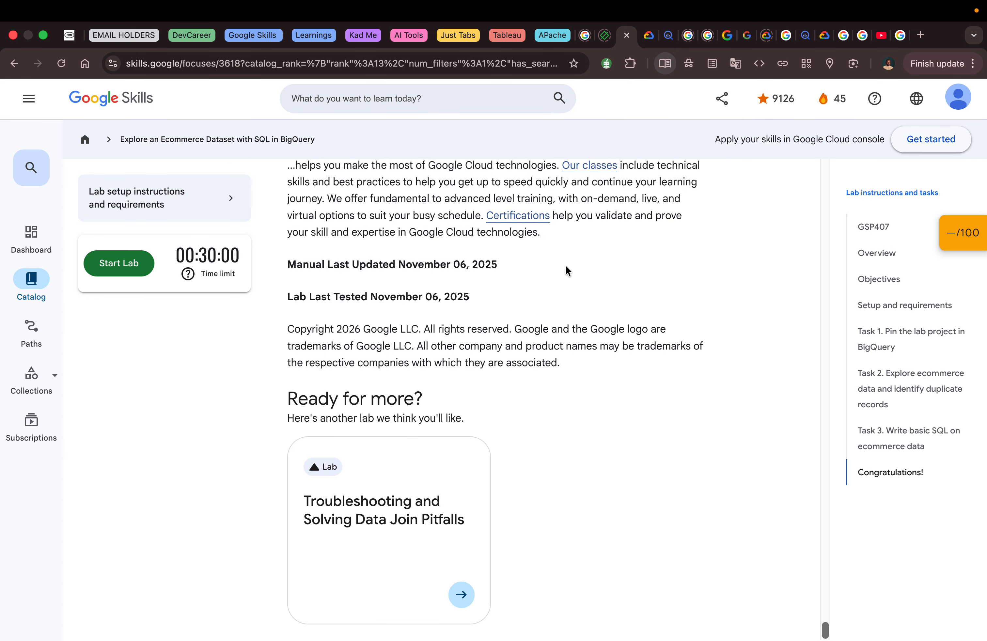
{"action": "scroll", "coordinate": [566, 266], "scroll_direction": "up", "scroll_amount": 8}
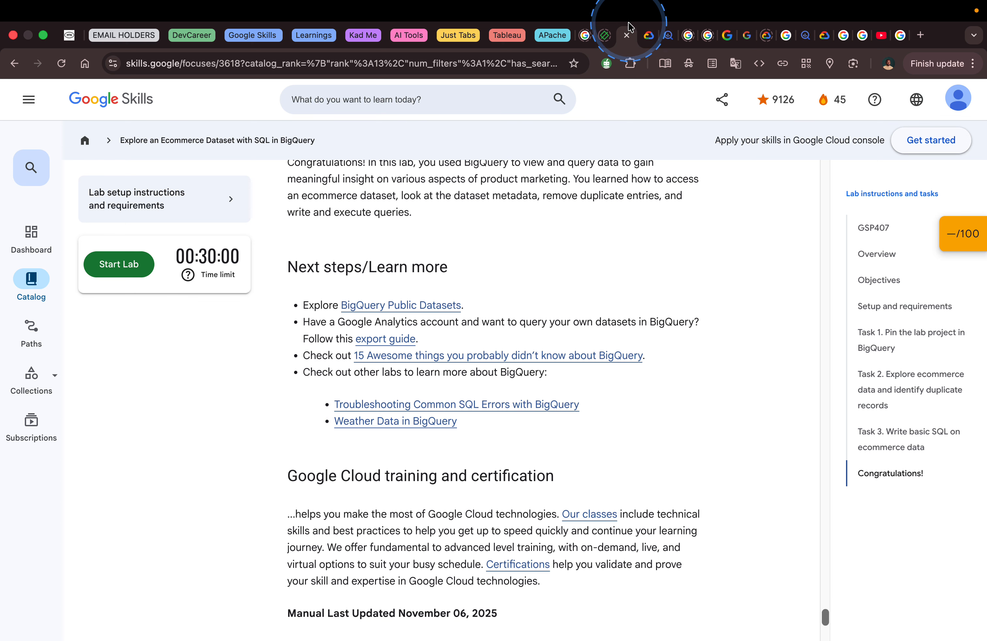